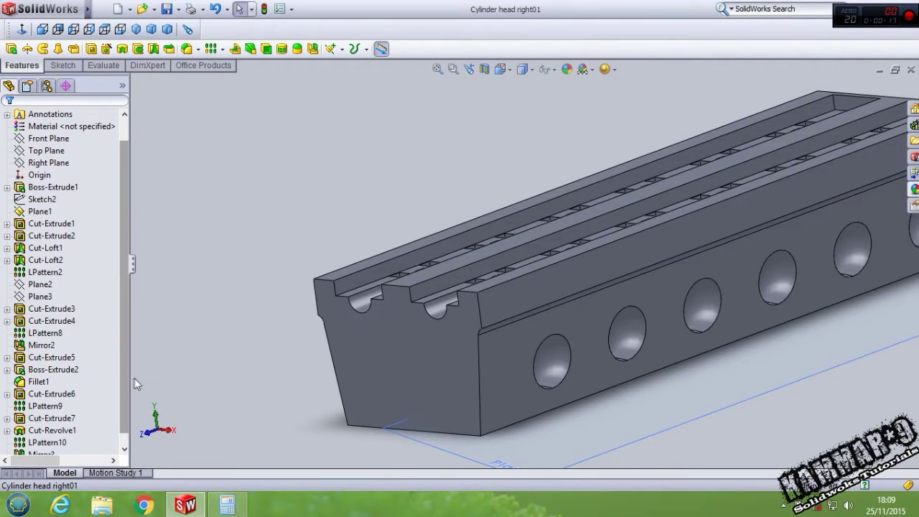
Open the sketch of the side flange feature Boss-Extrude2 for editing
left_click_drag(123, 381, 124, 408)
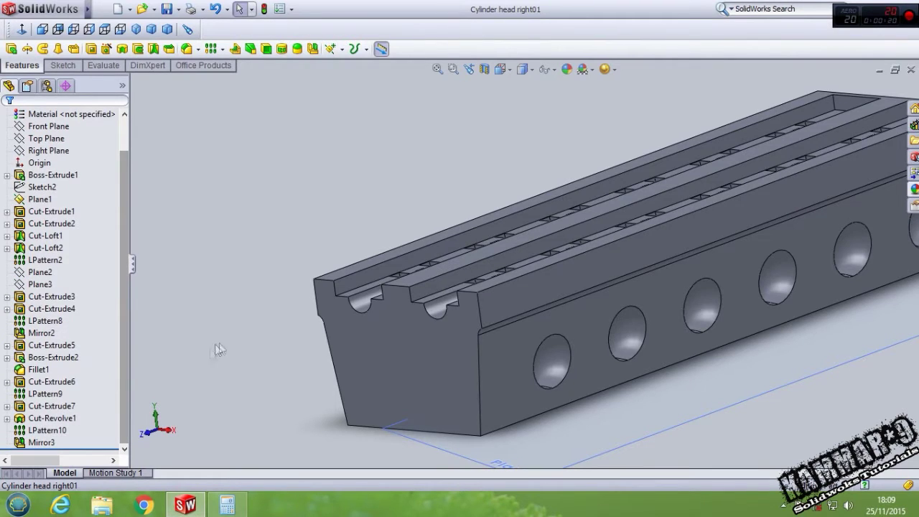
scroll(438, 323, "down", 5)
scroll(465, 322, "up", 5)
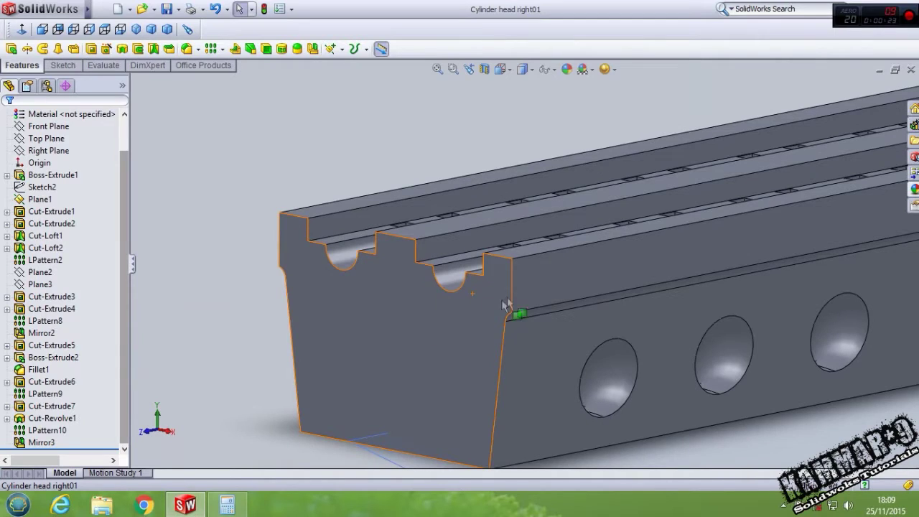
left_click(526, 301)
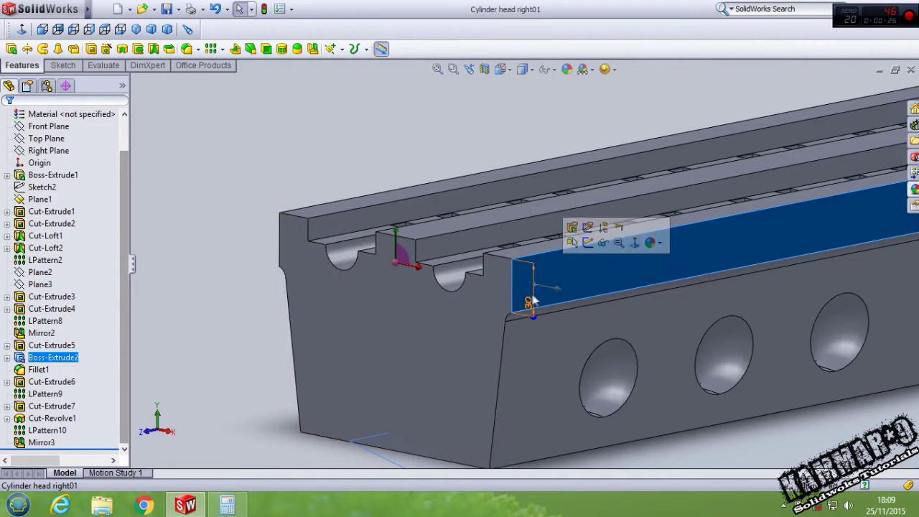
left_click(565, 280)
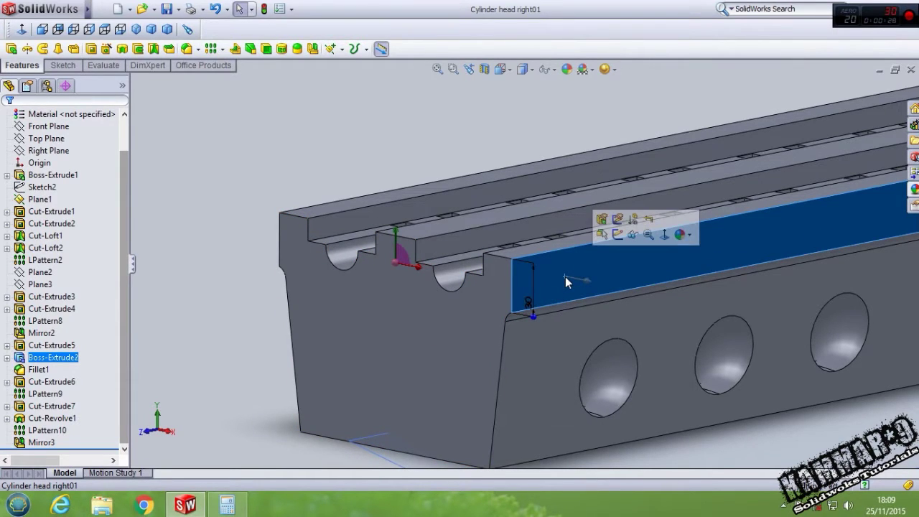
left_click(58, 357)
left_click(149, 375)
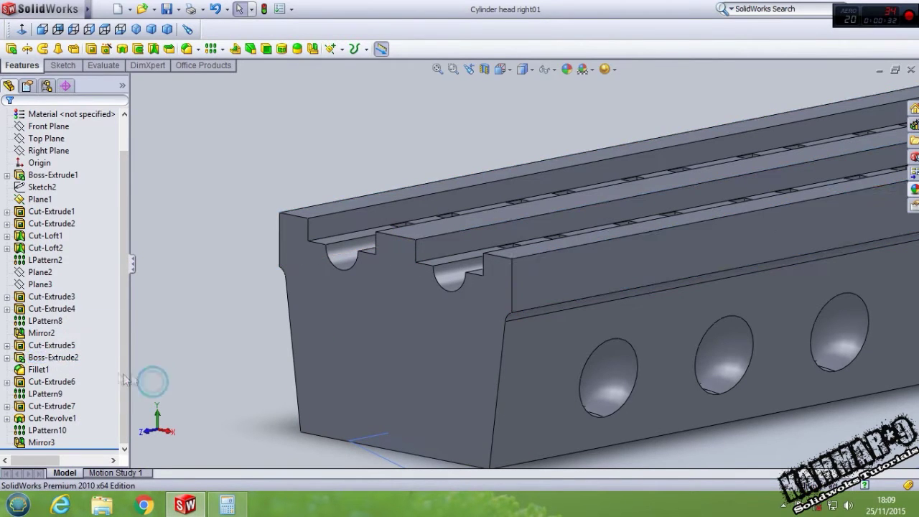
left_click(54, 357)
left_click(50, 346, "ctrl")
left_click(88, 319)
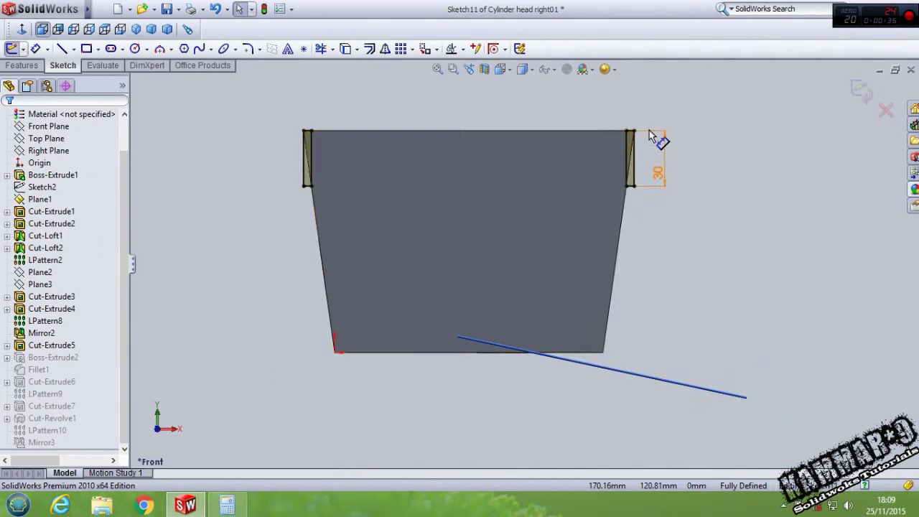
Set the height of the flange rectangles to 40 mm
scroll(651, 205, "down", 3)
double_click(651, 207)
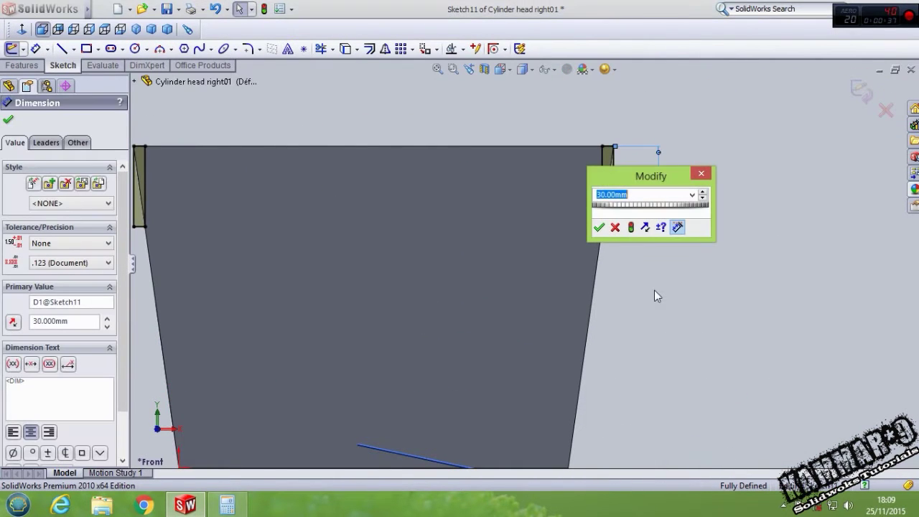
type("40")
key("Return")
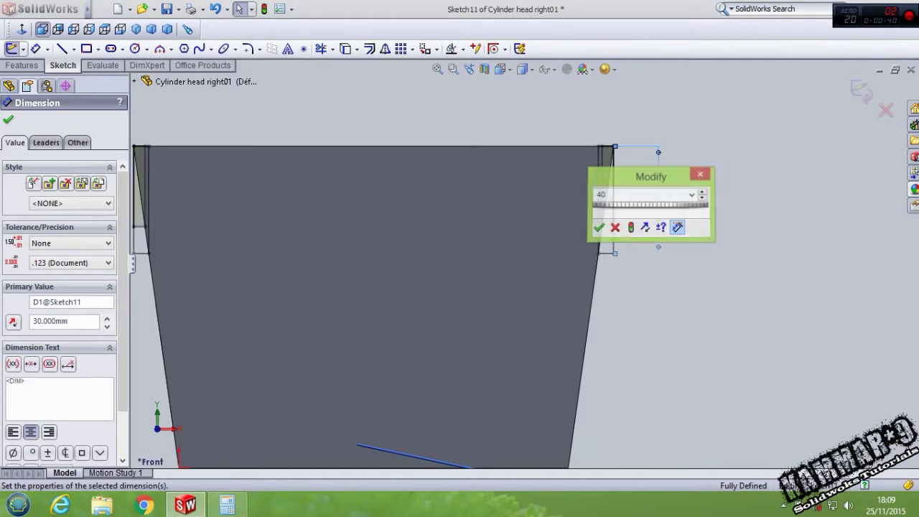
left_click(653, 295)
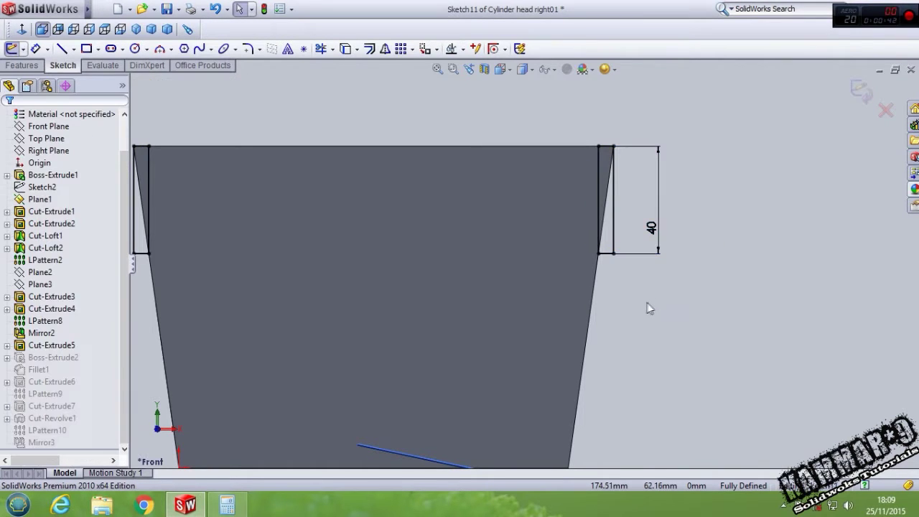
Delete the coincident relation on the right rectangle's upper outer corner and pull that corner outward to about X 187 mm
left_click(599, 147)
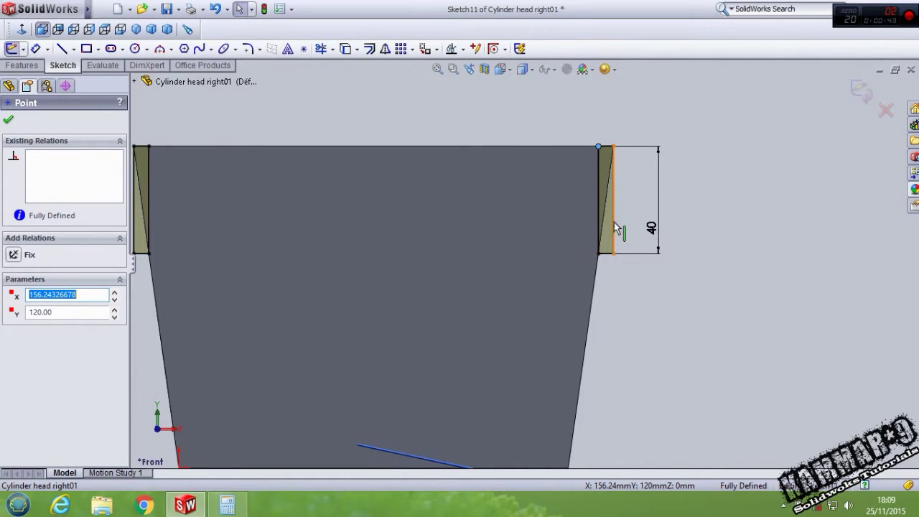
left_click(614, 147)
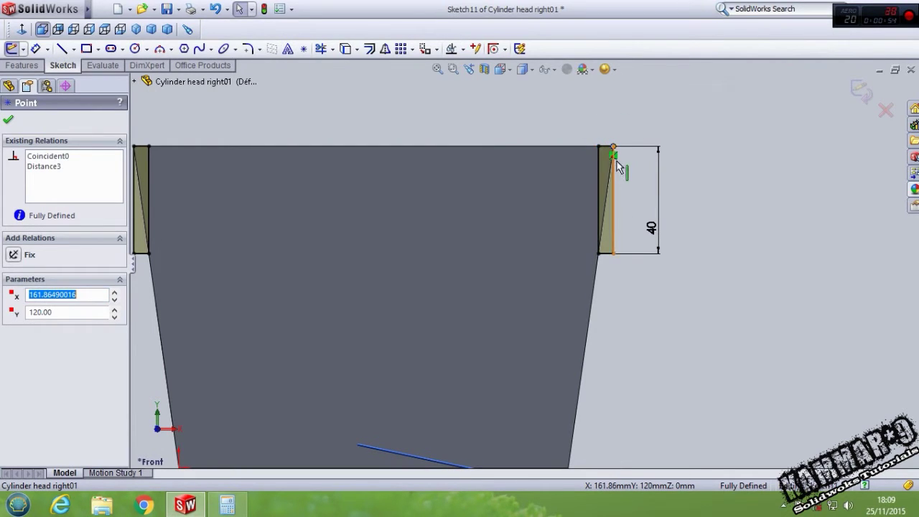
left_click(615, 157)
key("Delete")
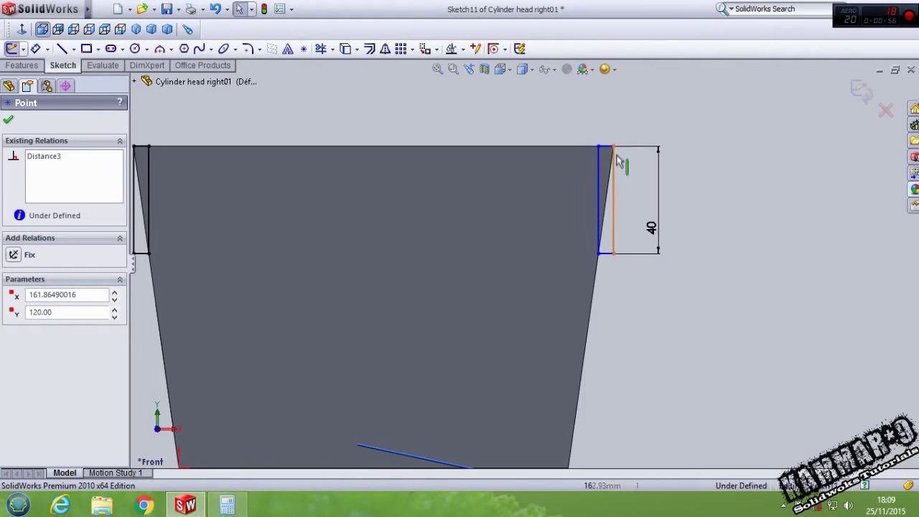
left_click_drag(615, 148, 681, 148)
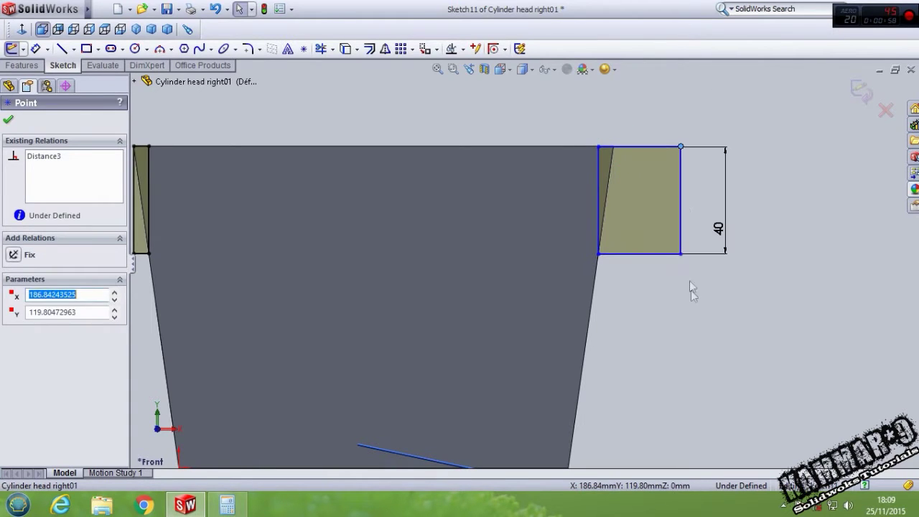
Dimension the right rectangle's outer edge 95 mm from the midpoint of the body's bottom edge
right_click_drag(704, 330, 722, 163)
left_click(679, 200)
scroll(647, 280, "up", 3)
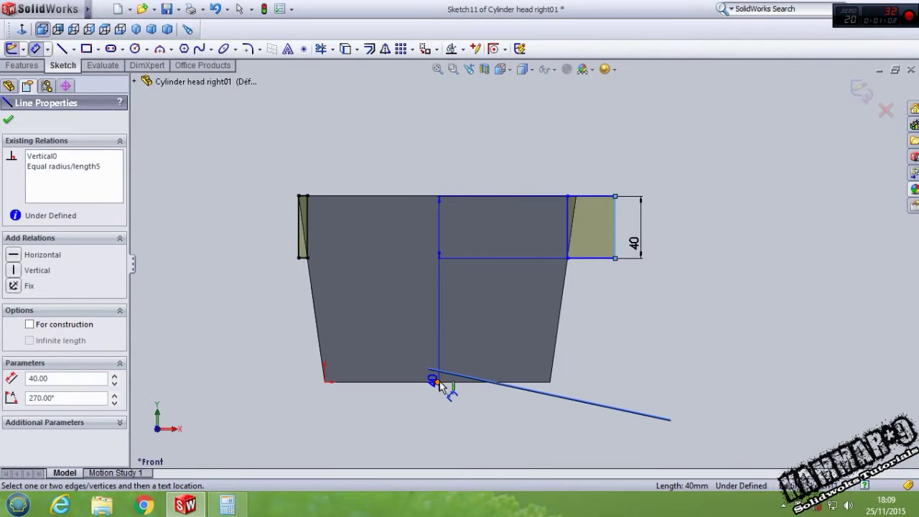
left_click(438, 381)
left_click(438, 422)
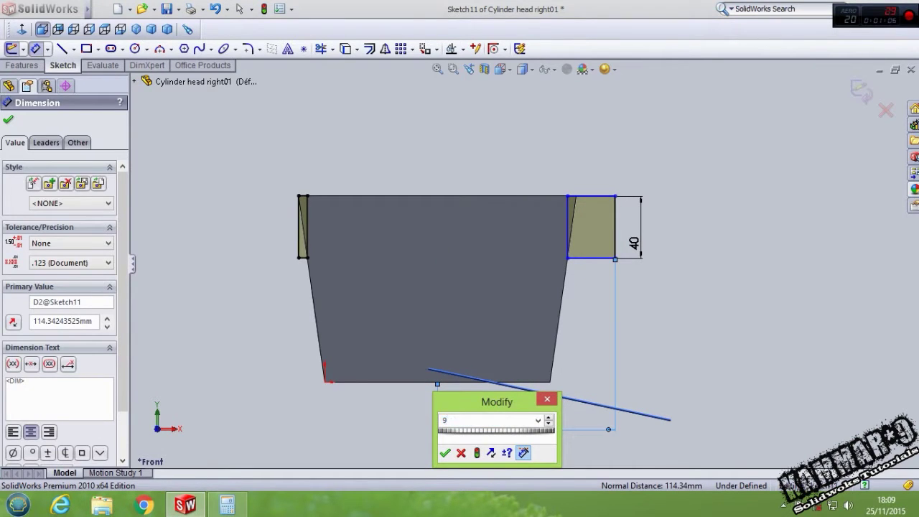
key("Return")
scroll(493, 273, "down", 1)
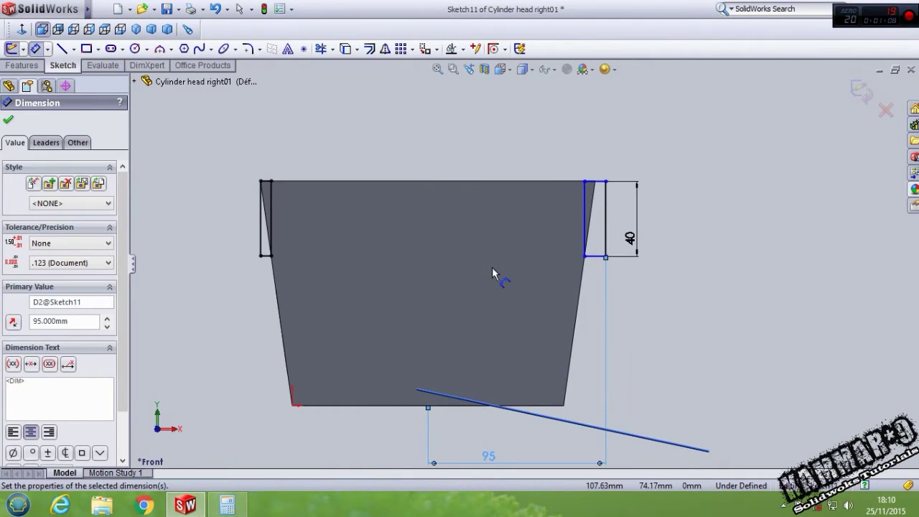
key("Escape")
Make the right rectangle's top line collinear with the top edge of the body
scroll(607, 208, "down", 3)
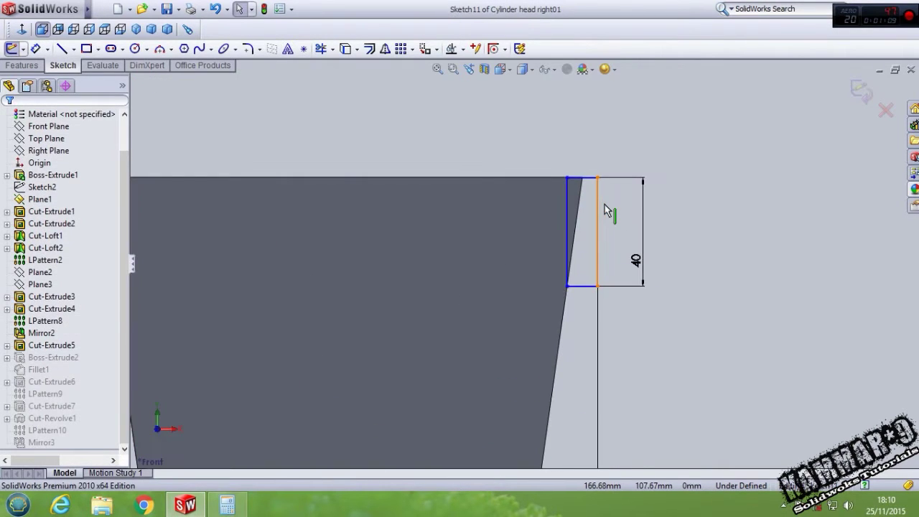
mouse_move(567, 288)
left_mouse_down()
mouse_move(555, 309)
mouse_move(566, 287)
mouse_move(566, 296)
left_mouse_up()
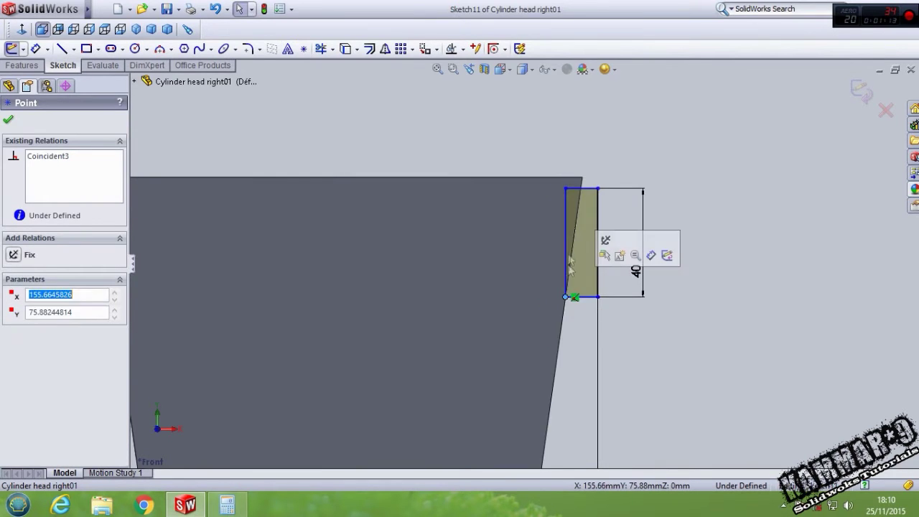
left_click(574, 188)
left_click(574, 177, "ctrl")
left_click(611, 120)
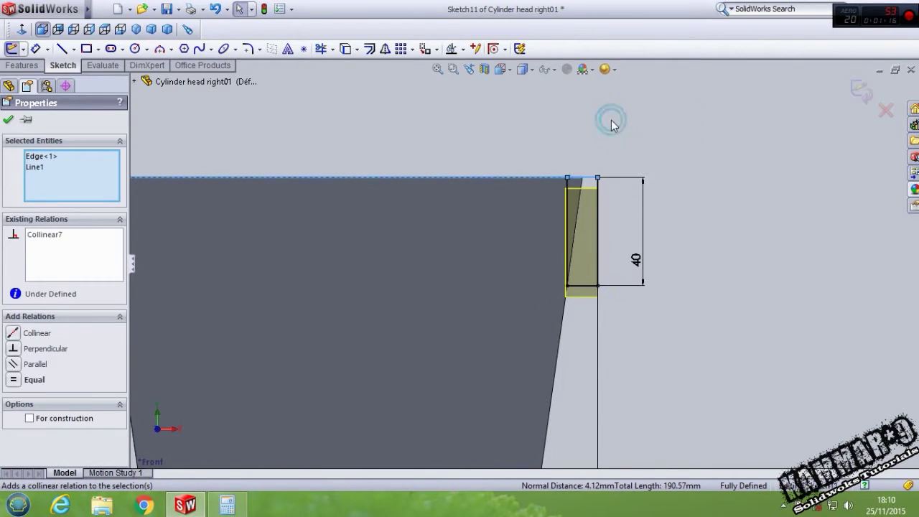
left_click(704, 196)
Delete the left flange rectangle from the sketch
scroll(732, 361, "up", 2)
scroll(732, 361, "up", 1)
scroll(435, 324, "down", 1)
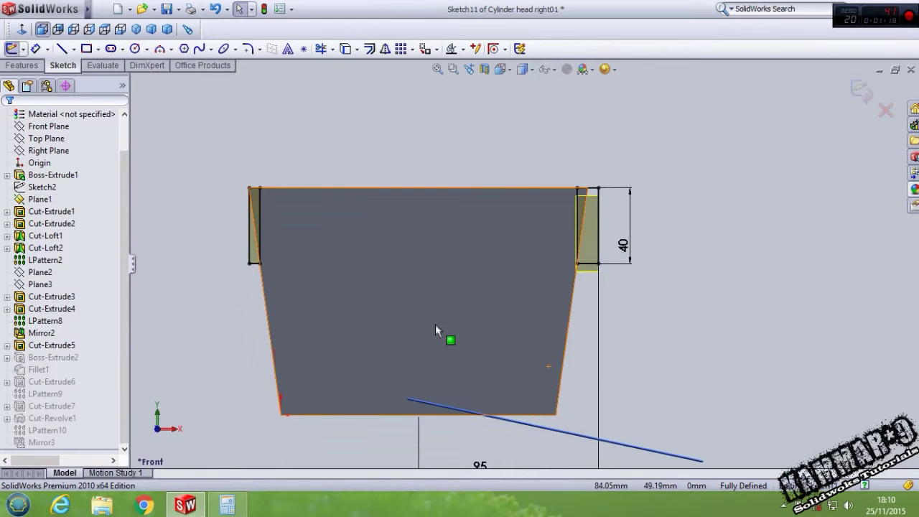
left_click_drag(208, 312, 309, 140)
left_click(308, 137)
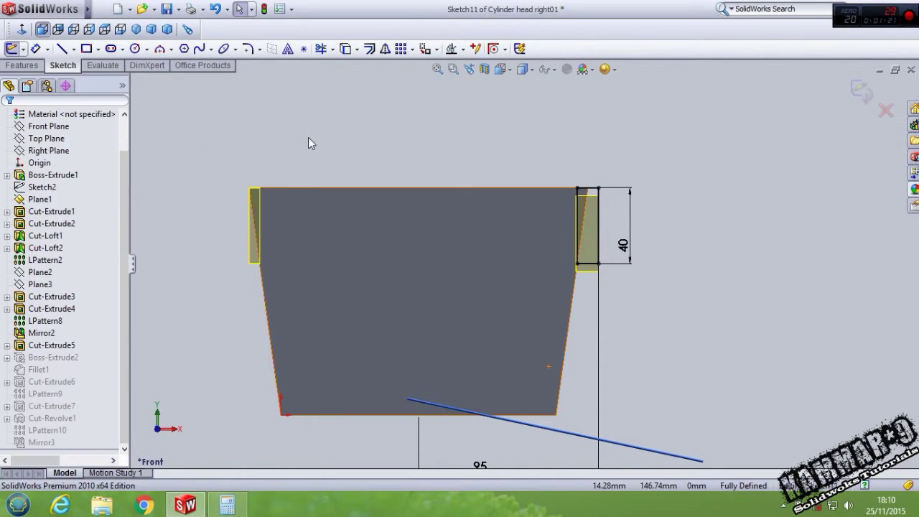
Draw a vertical centerline down from the top edge's midpoint and mirror the right rectangle about it
left_click(73, 48)
left_click(78, 78)
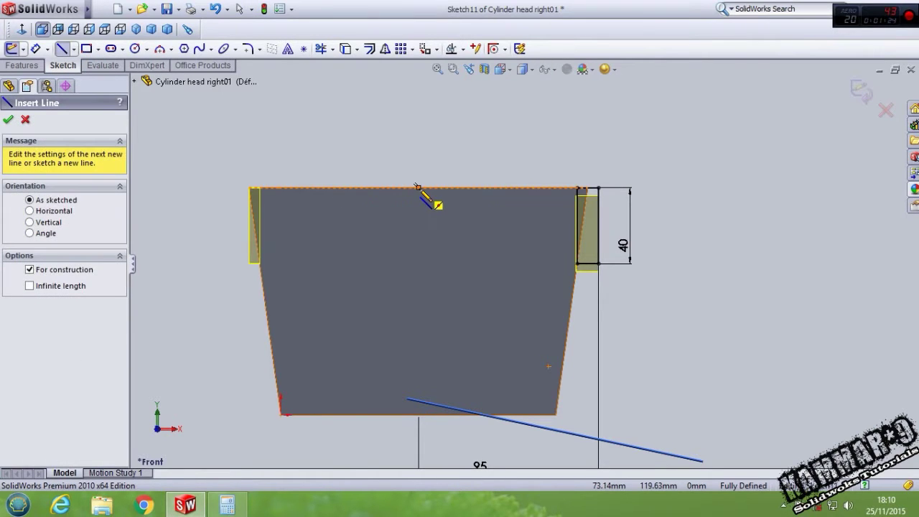
left_click(419, 188)
left_click(419, 263)
key("Escape")
left_click_drag(338, 109, 648, 300)
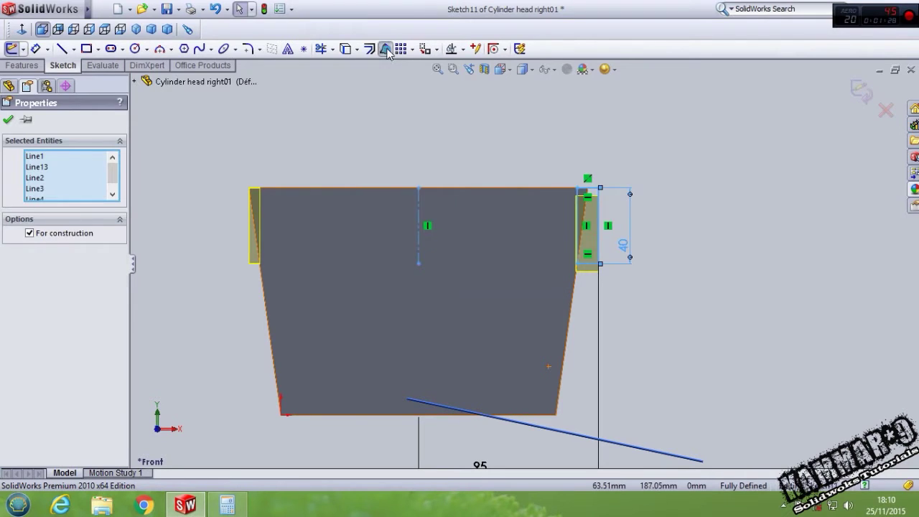
left_click(386, 49)
Exit the sketch and rebuild the model, continuing past the Fillet1 error
left_click(856, 90)
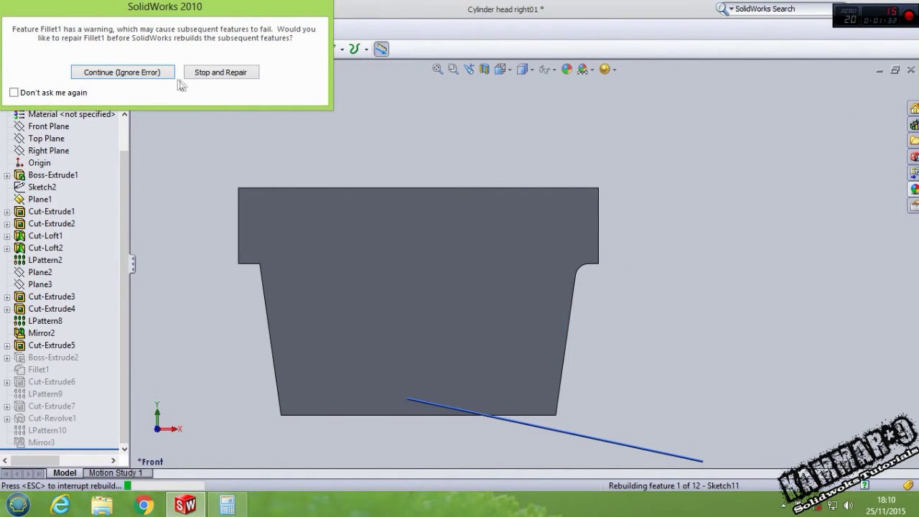
left_click(136, 72)
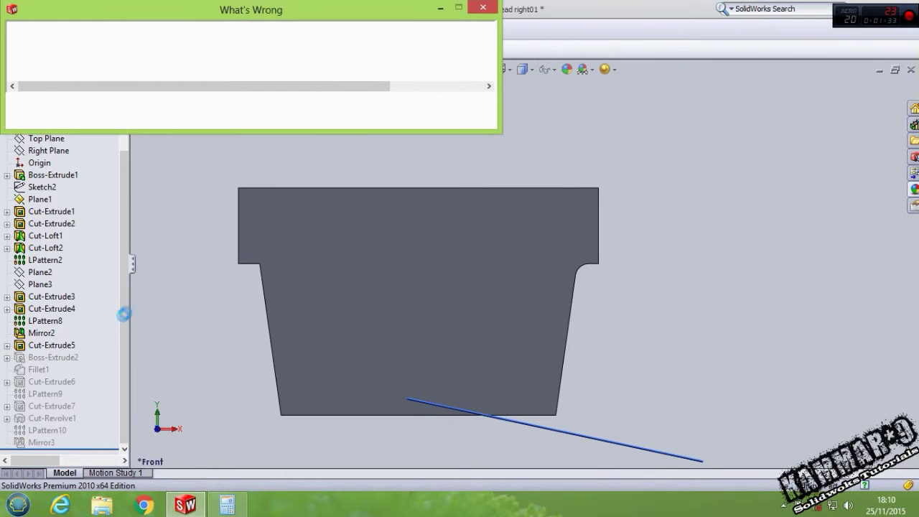
left_click(417, 112)
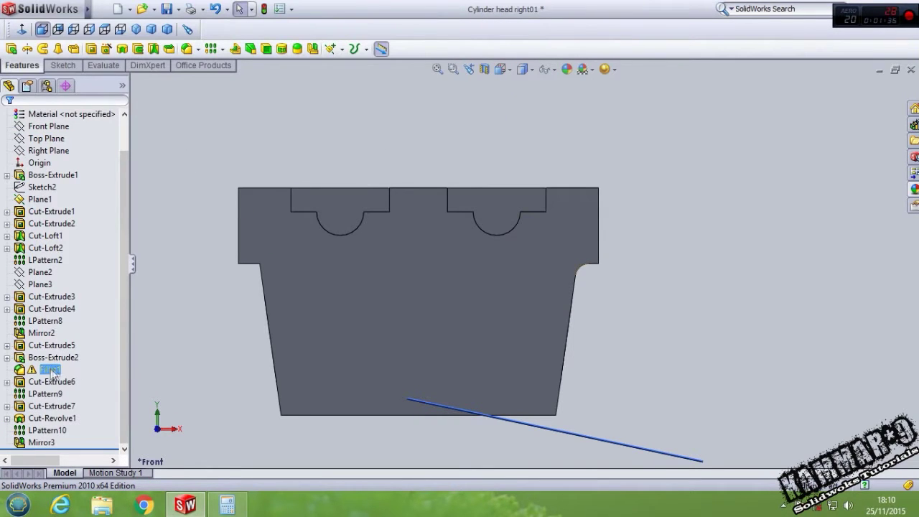
Edit Fillet1 to replace its missing edge with the edge where the left flange's underside meets the side wall
left_click(188, 368)
left_click(36, 371)
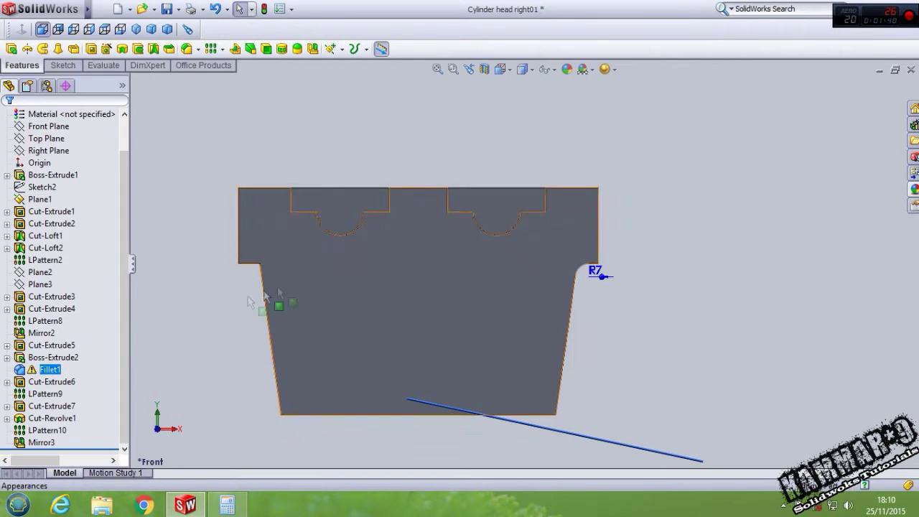
middle_click_drag(273, 287, 343, 267)
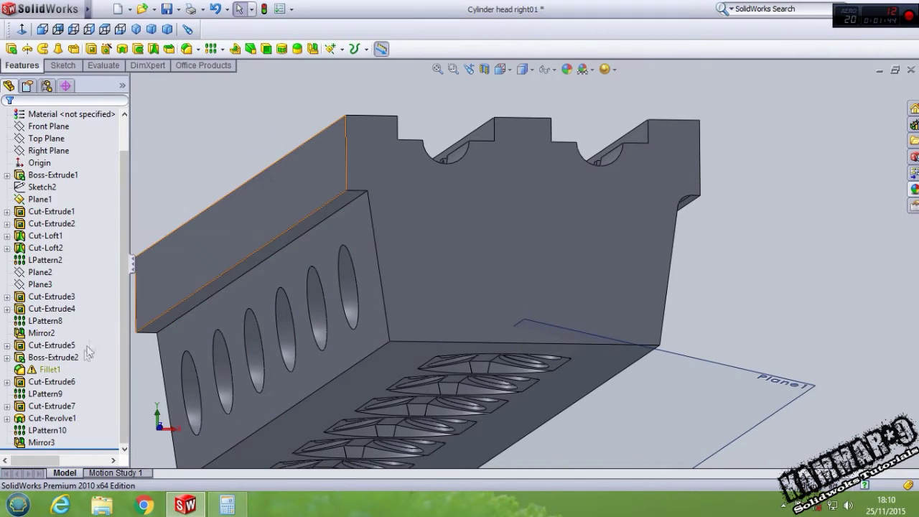
left_click(45, 370)
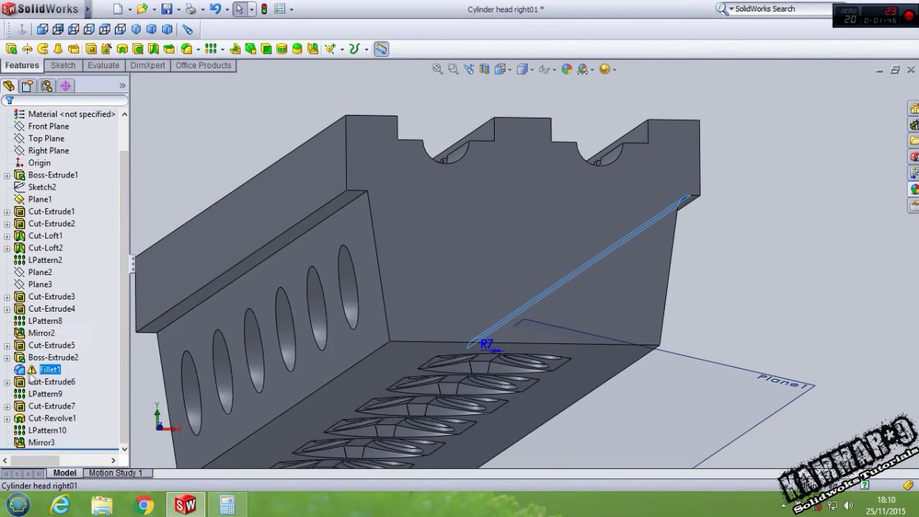
mouse_move(33, 379)
left_click(33, 370)
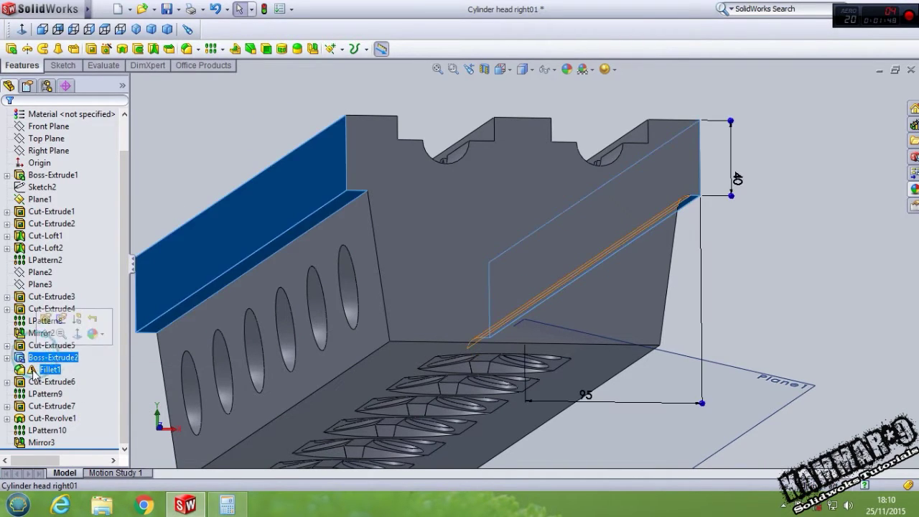
left_click(41, 333)
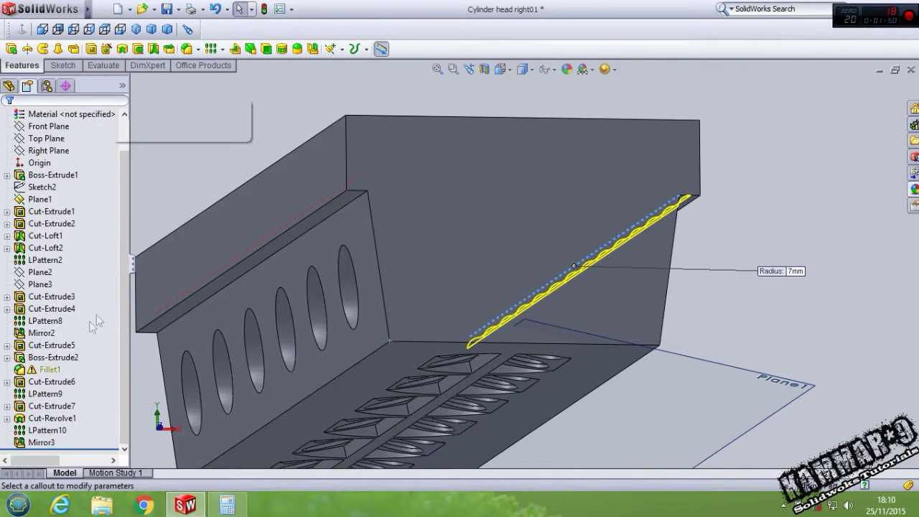
left_click(84, 189)
right_click(84, 189)
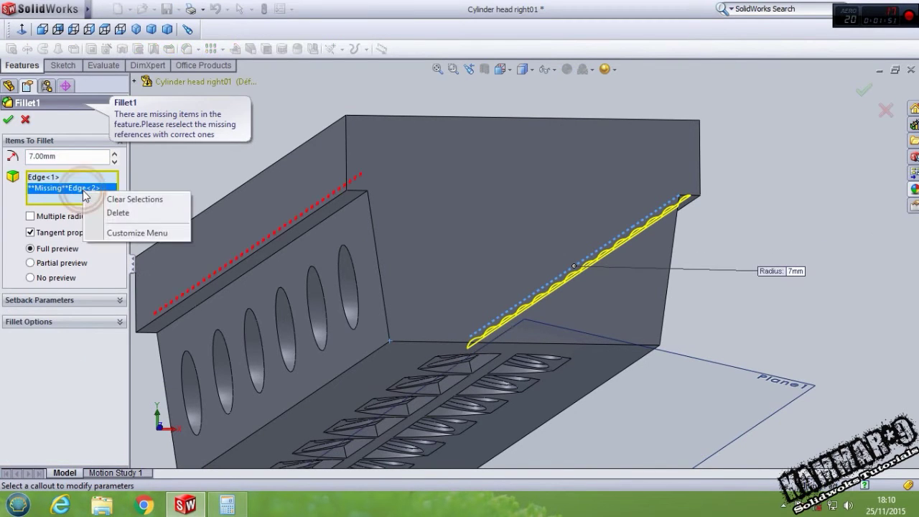
left_click(118, 212)
left_click(292, 242)
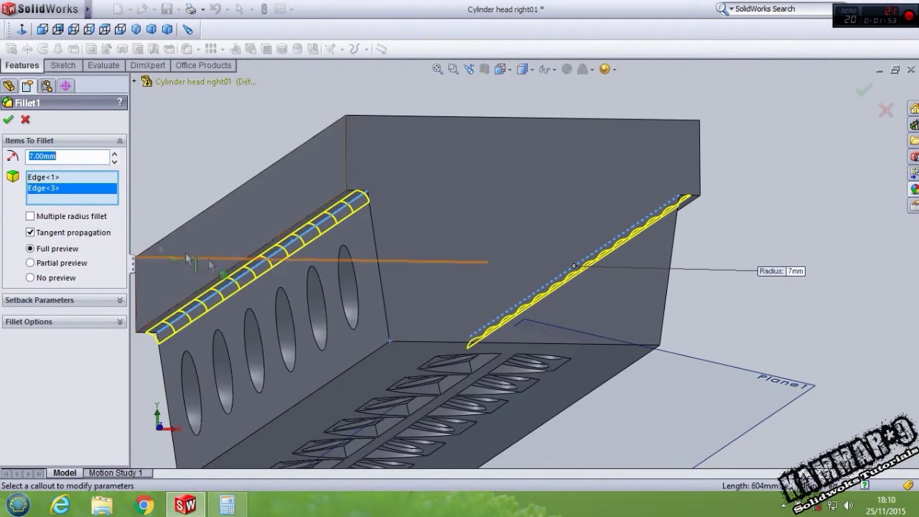
left_click(8, 119)
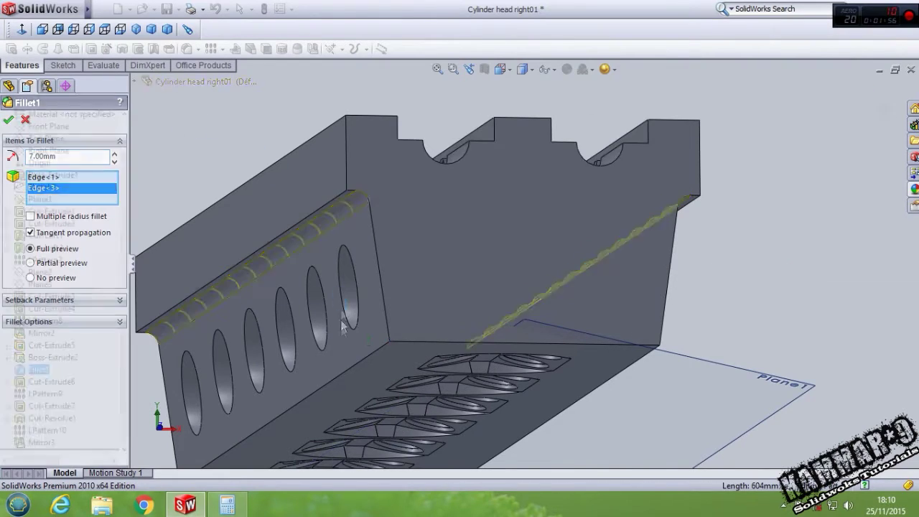
Hide the reference plane Plane1 beneath the cylinder head
middle_click_drag(540, 212, 446, 434)
left_click(445, 434)
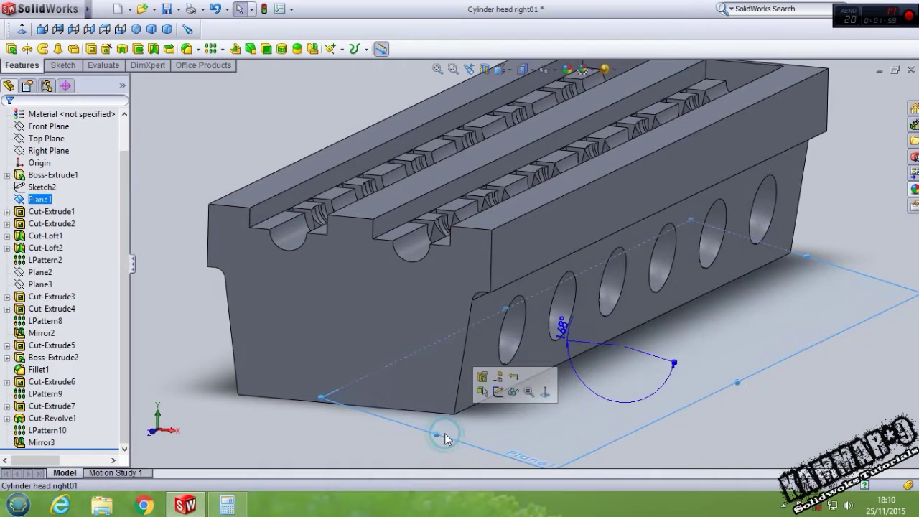
left_click(513, 391)
key("f")
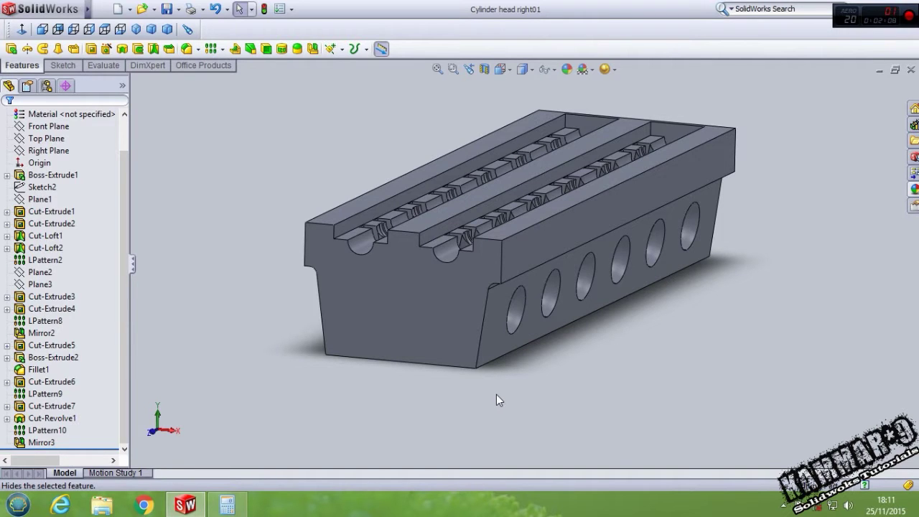
Start a sketch on the recessed ledge face beside the right camshaft channel and view it from above
middle_click_drag(511, 240, 529, 330)
scroll(559, 417, "down", 2)
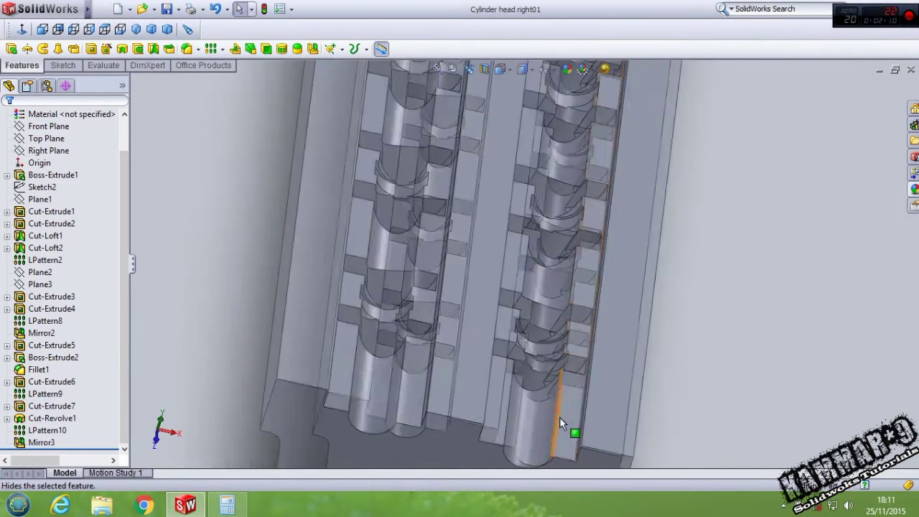
scroll(558, 360, "down", 6)
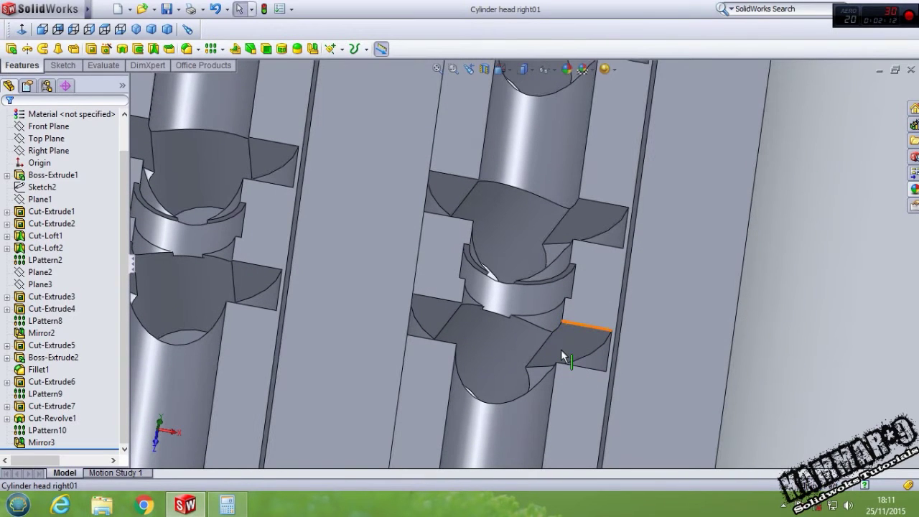
left_click(582, 293)
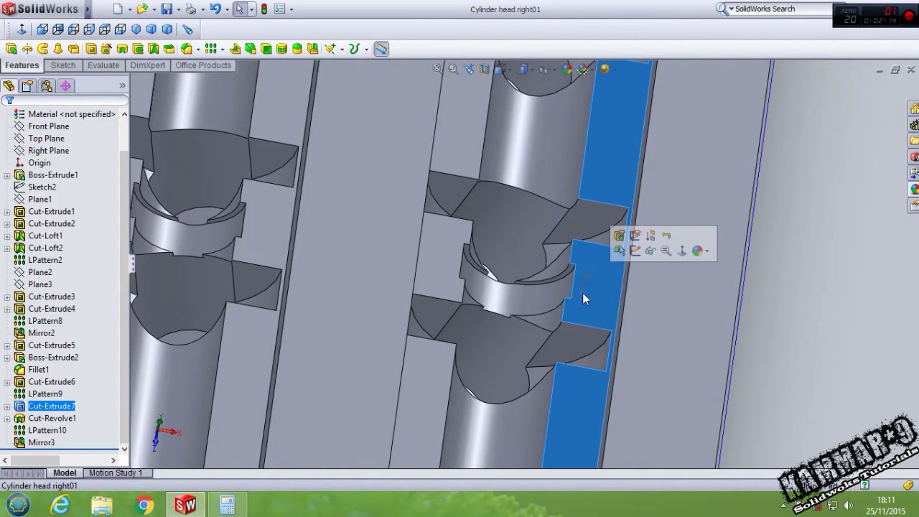
left_click(635, 251)
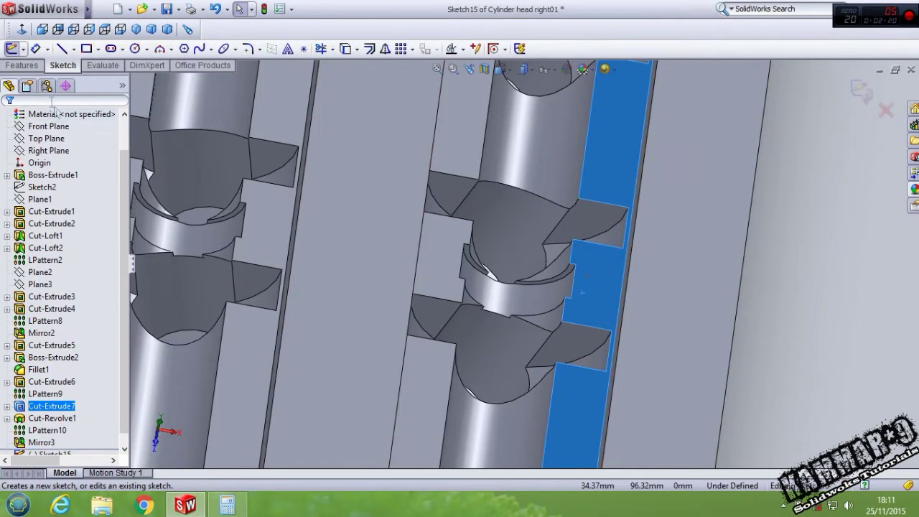
scroll(560, 388, "down", 6)
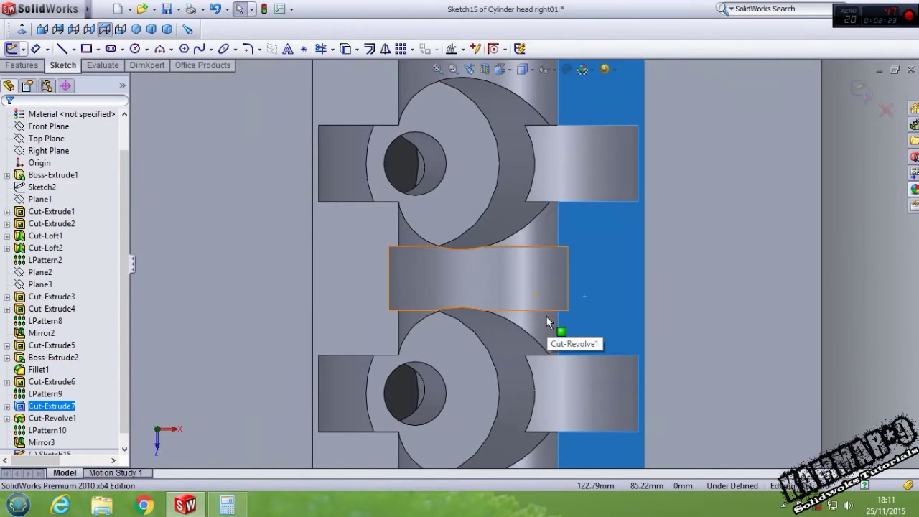
Sketch circles about 4.8 mm and 5.9 mm in diameter to the right and left of the bearing groove, level with its middle
left_click(134, 48)
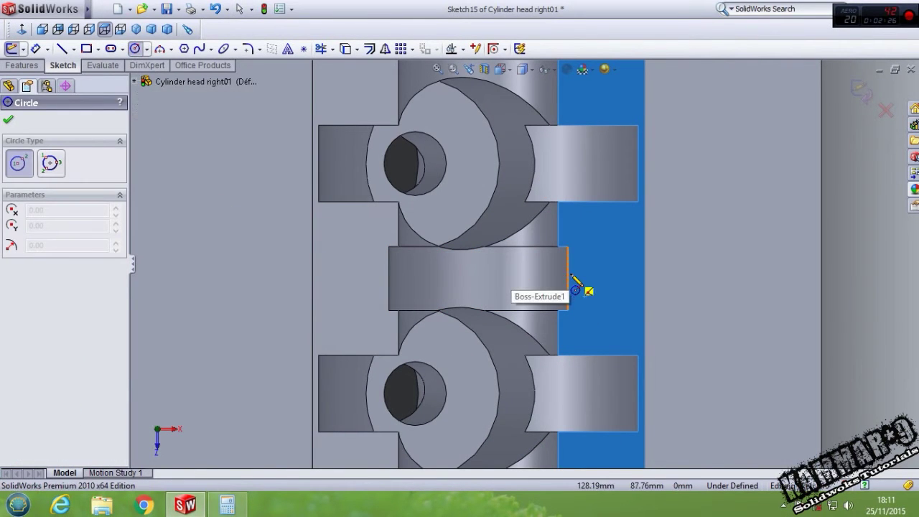
mouse_move(602, 278)
left_mouse_down()
mouse_move(608, 295)
mouse_move(592, 292)
left_mouse_up()
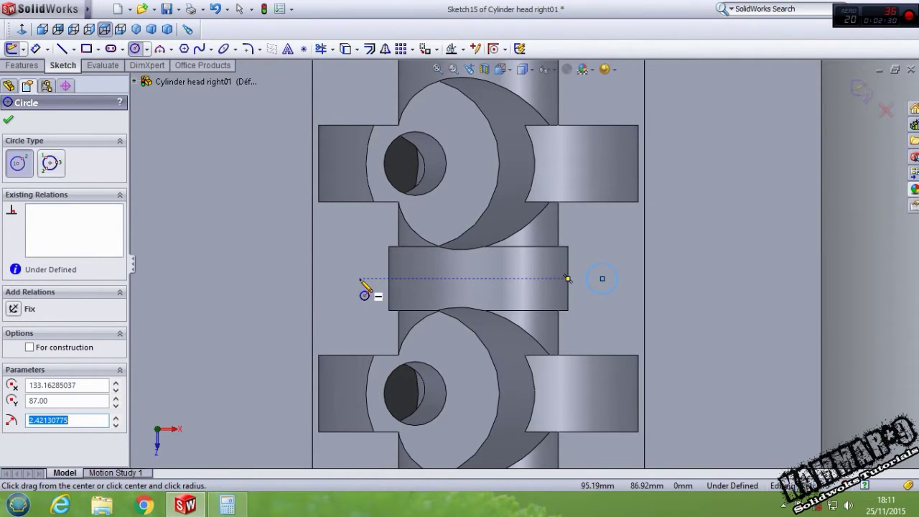
left_click_drag(359, 279, 365, 297)
Dimension the left circle's diameter as 4 mm
right_click_drag(340, 325, 361, 248)
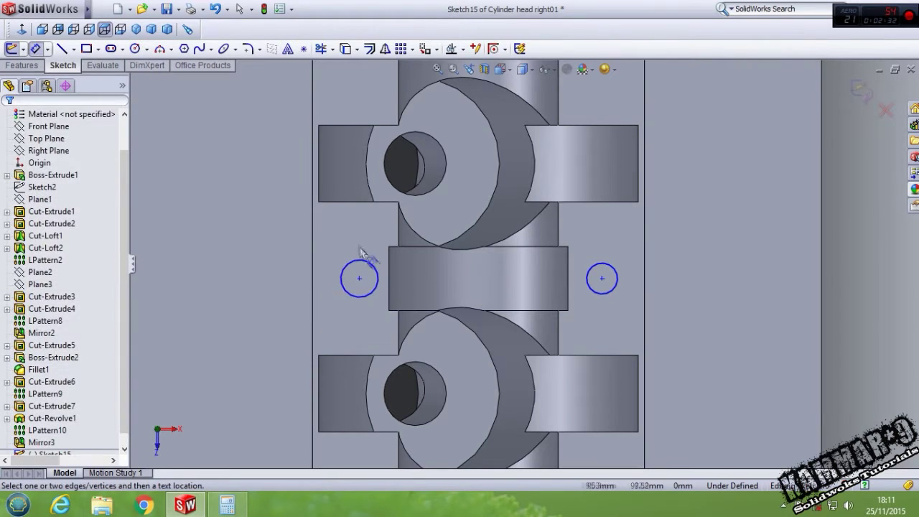
left_click(371, 264)
left_click(343, 215)
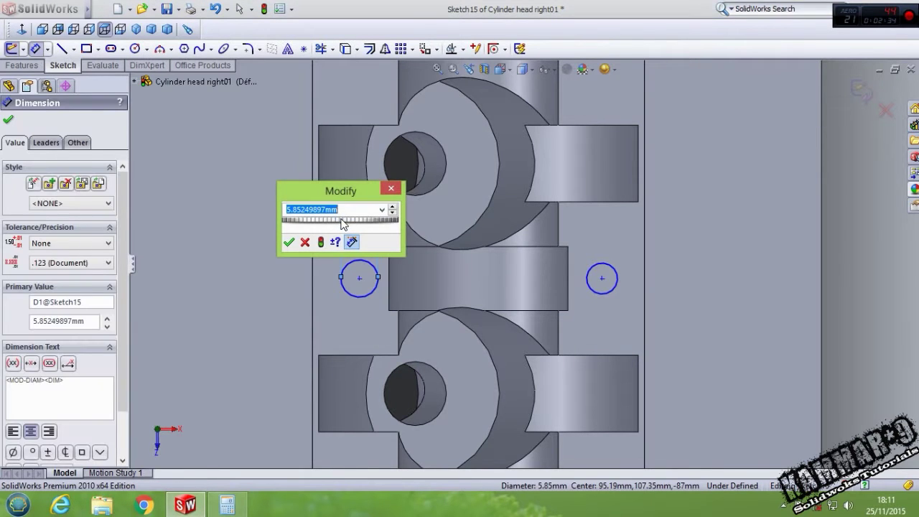
type("4")
key("Return")
key("Escape")
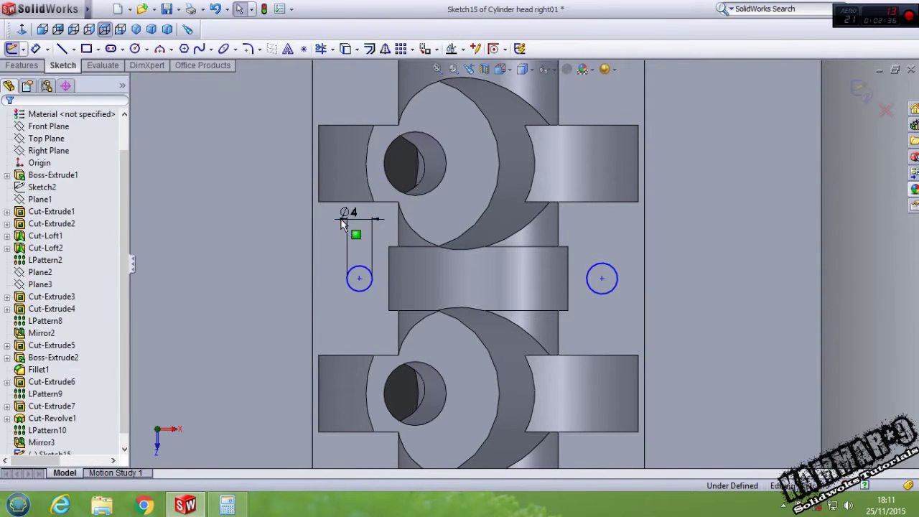
Make the two circles equal in size with an Equal relation
left_click(353, 288)
left_click(595, 293, "ctrl")
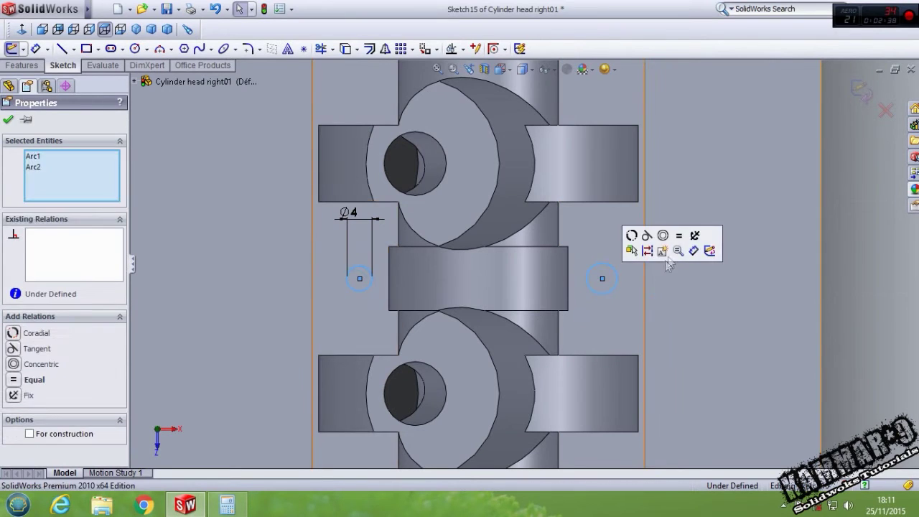
left_click(678, 242)
left_click(850, 297)
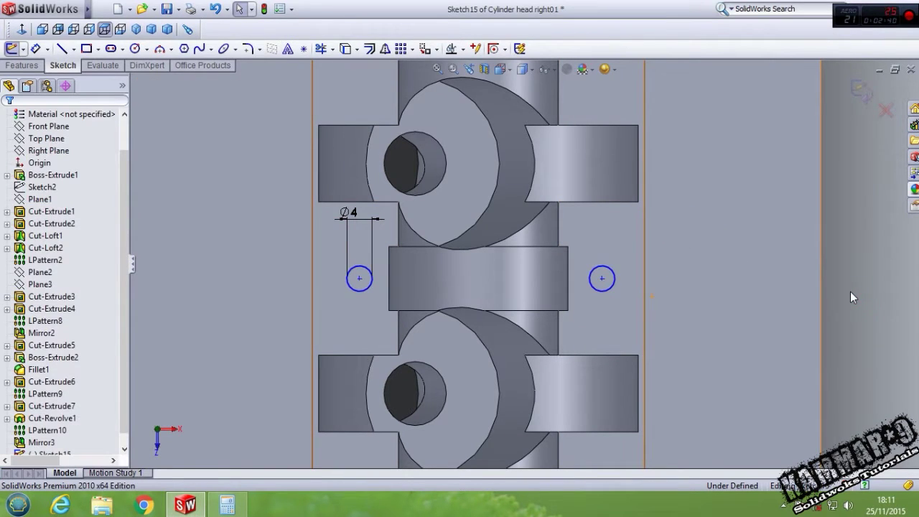
Draw a horizontal centerline from the midpoint of the groove's right edge to the right circle's center
left_click(73, 49)
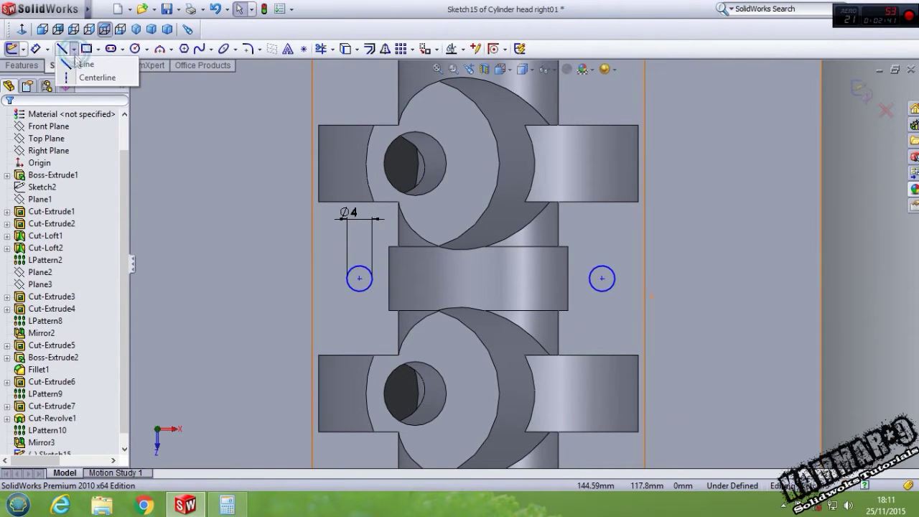
left_click(88, 78)
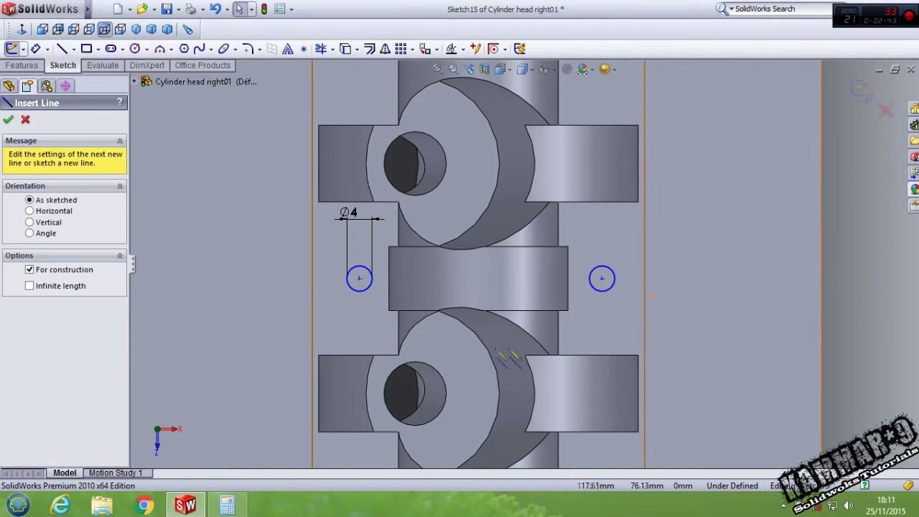
left_click(567, 278)
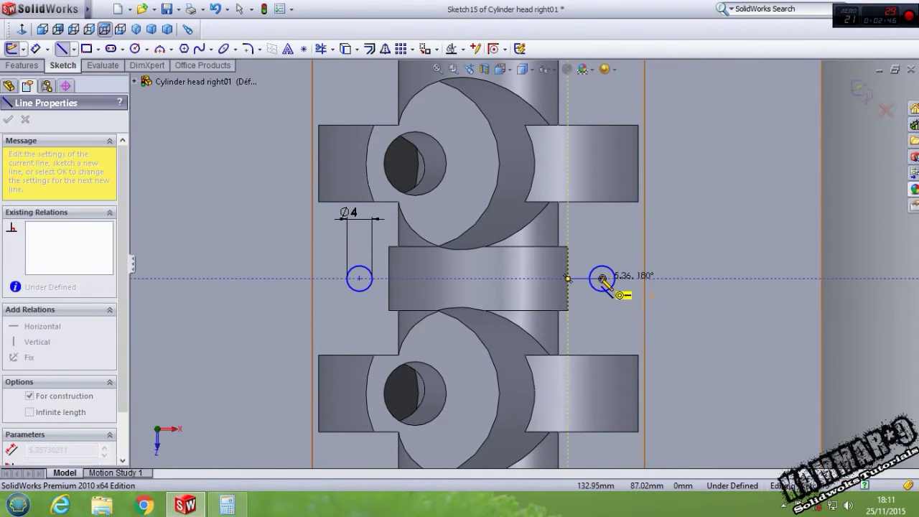
left_click(602, 279)
key("Escape")
key("Escape")
mouse_move(603, 280)
left_mouse_down()
mouse_move(617, 289)
mouse_move(593, 284)
left_mouse_up()
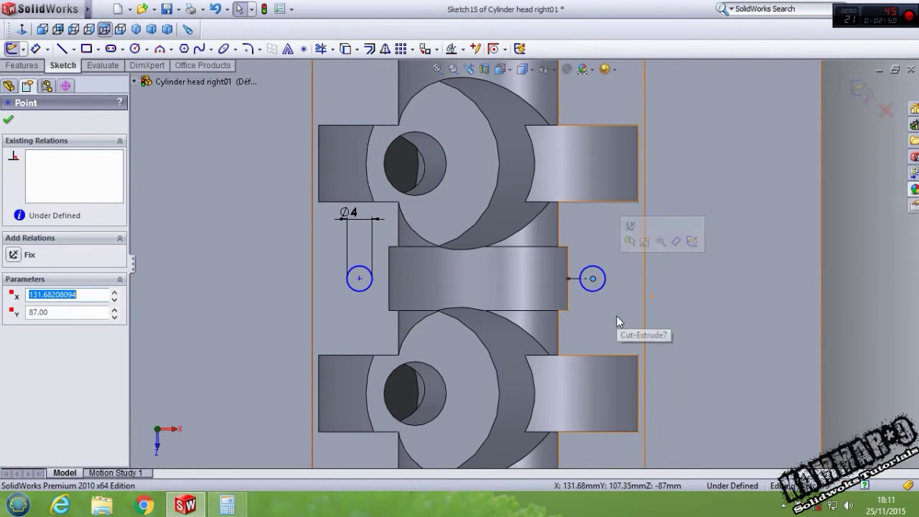
left_click(617, 317)
Dimension the right circle's center 6 mm from the bearing groove's right edge
right_click_drag(705, 307, 711, 228)
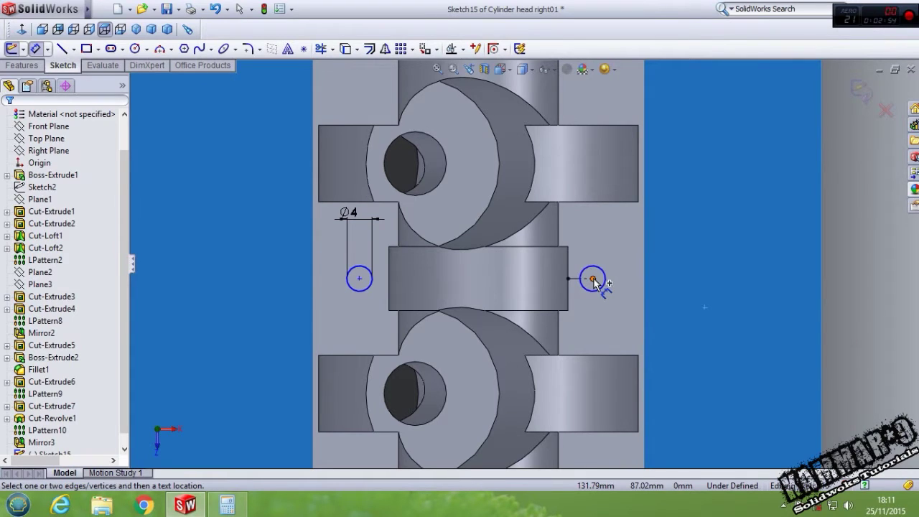
left_click(593, 279)
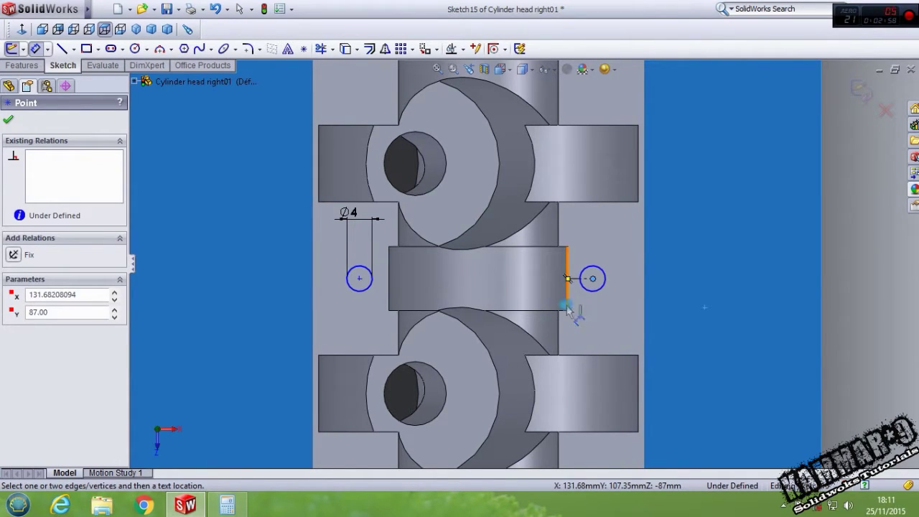
left_click(567, 306)
left_click(586, 331)
type("6")
key("Return")
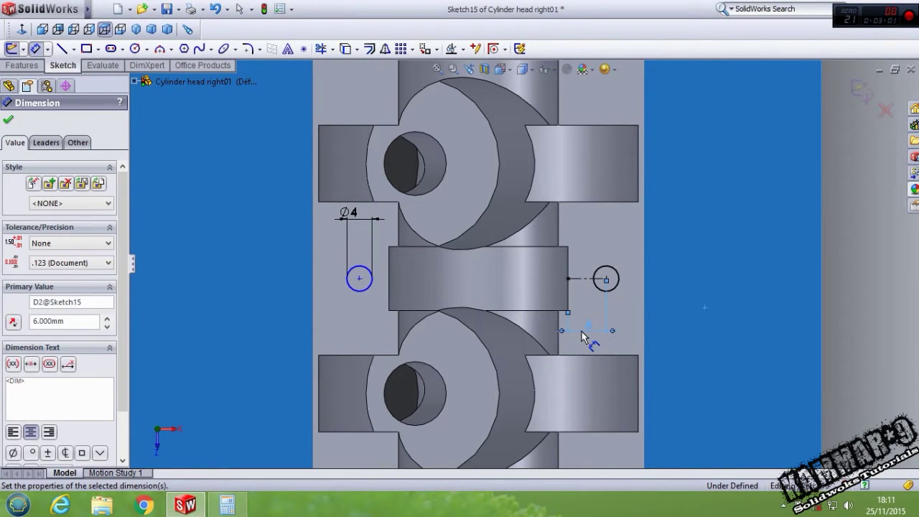
key("Escape")
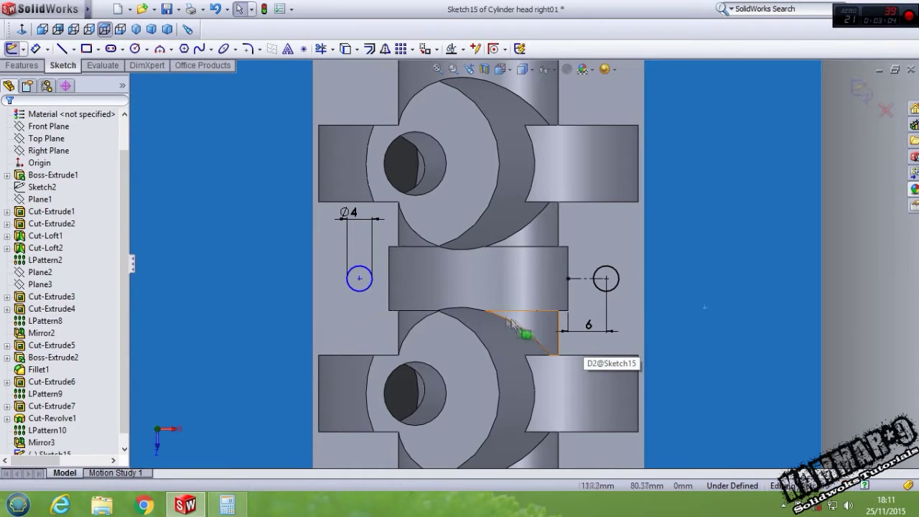
Dimension the left circle's center 6 mm from the bearing groove's left edge
left_click(360, 280)
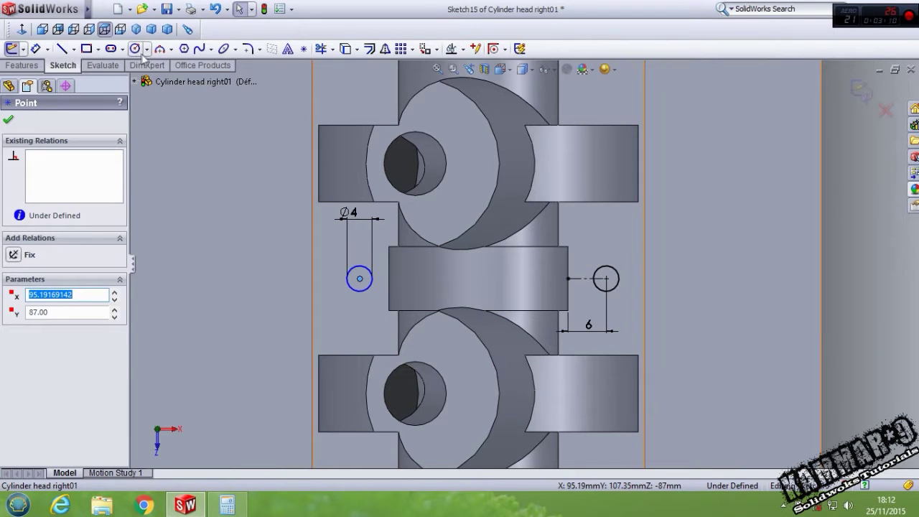
left_click(35, 48)
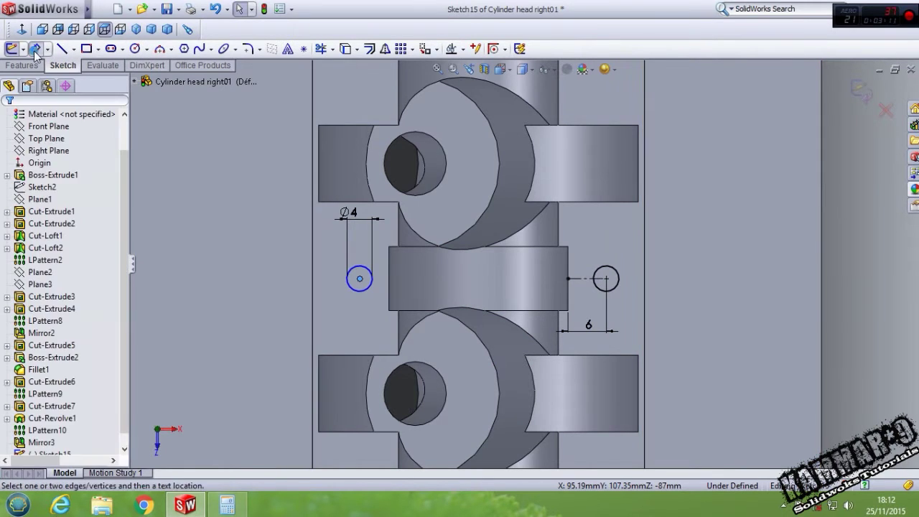
left_click(387, 302)
left_click(374, 337)
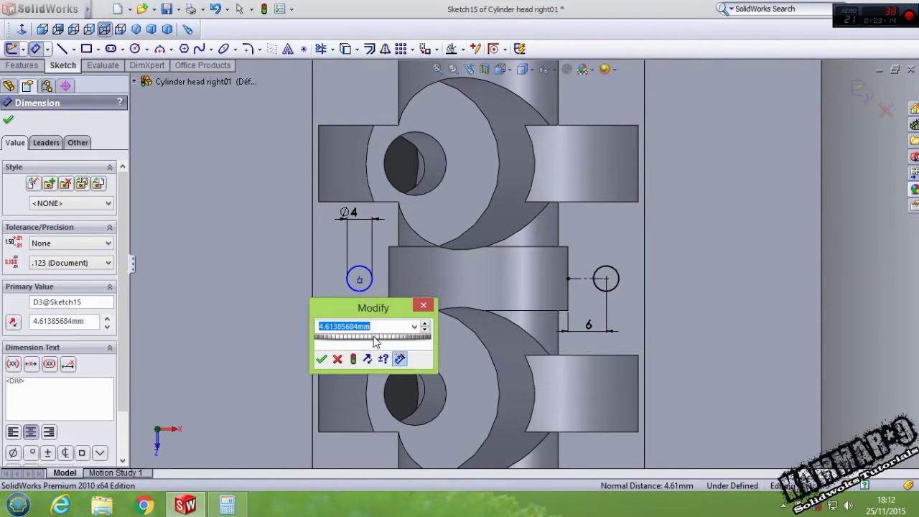
key("Return")
double_click(373, 337)
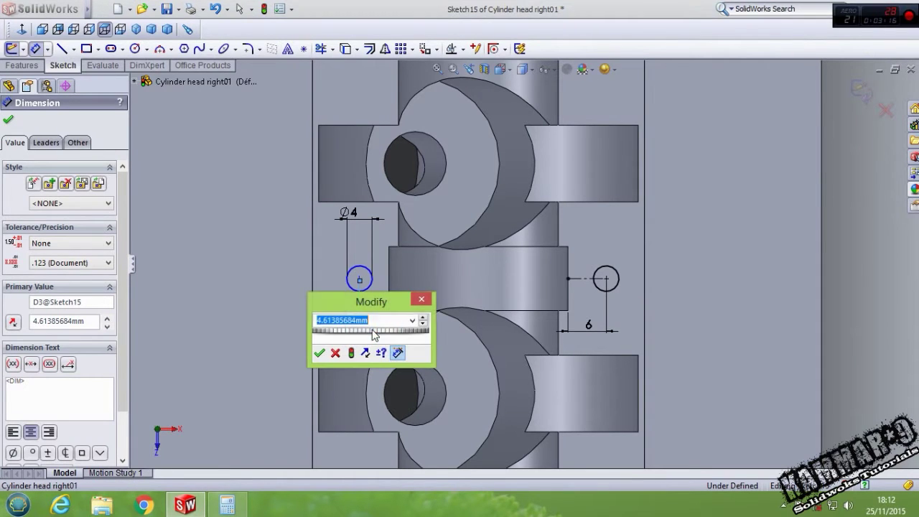
type("6")
key("Return")
key("Escape")
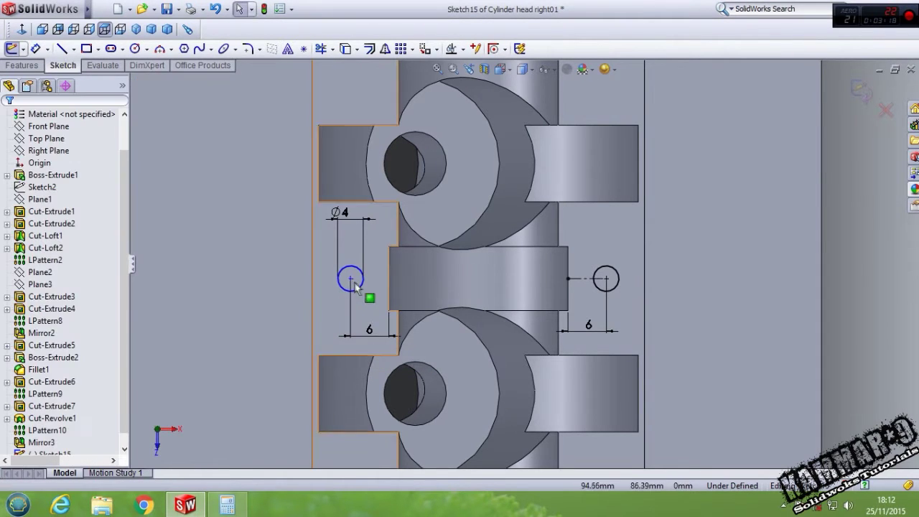
Add a Horizontal relation between the centers of the two circles
left_click(350, 278)
left_click(607, 279, "ctrl")
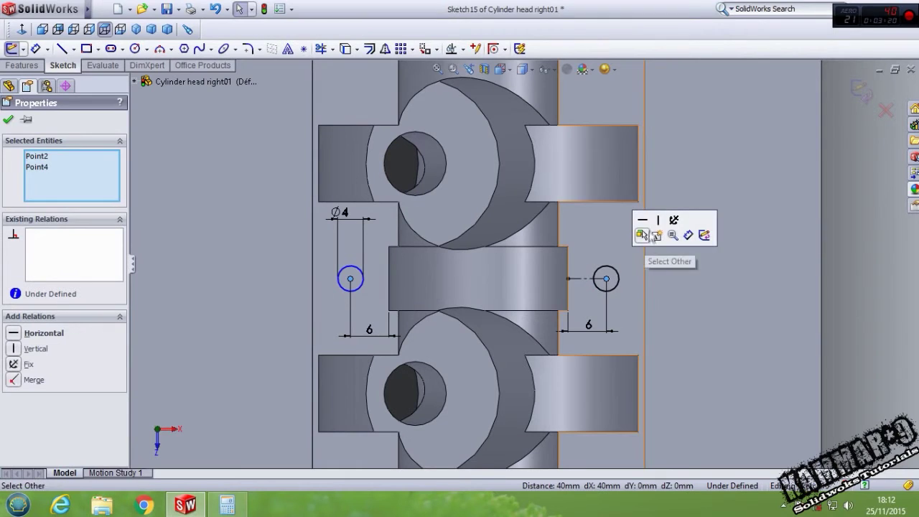
left_click(643, 224)
key("Escape")
key("z")
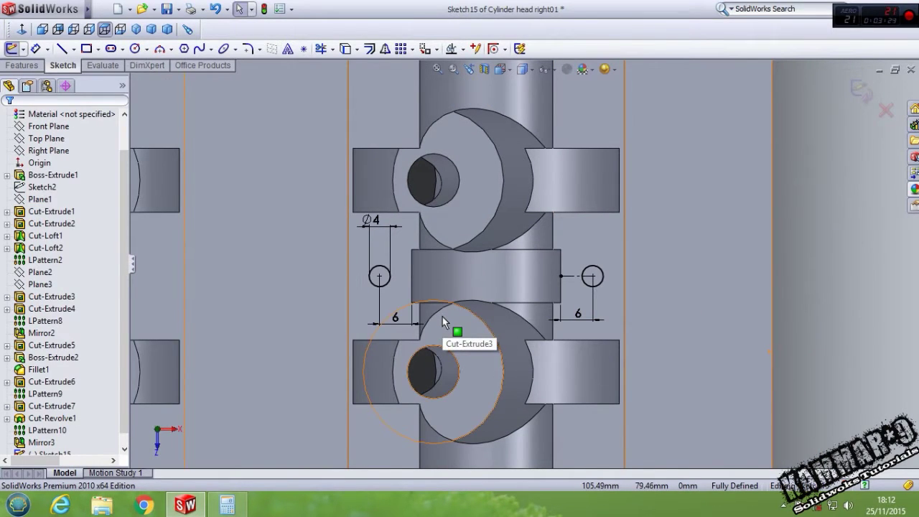
Cut-extrude the two circles to a blind depth of 20 mm
left_click(38, 67)
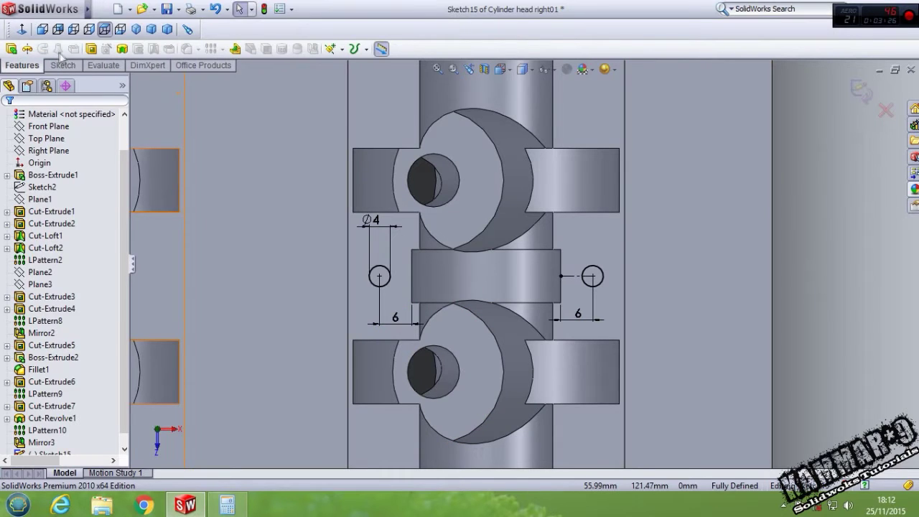
left_click(91, 50)
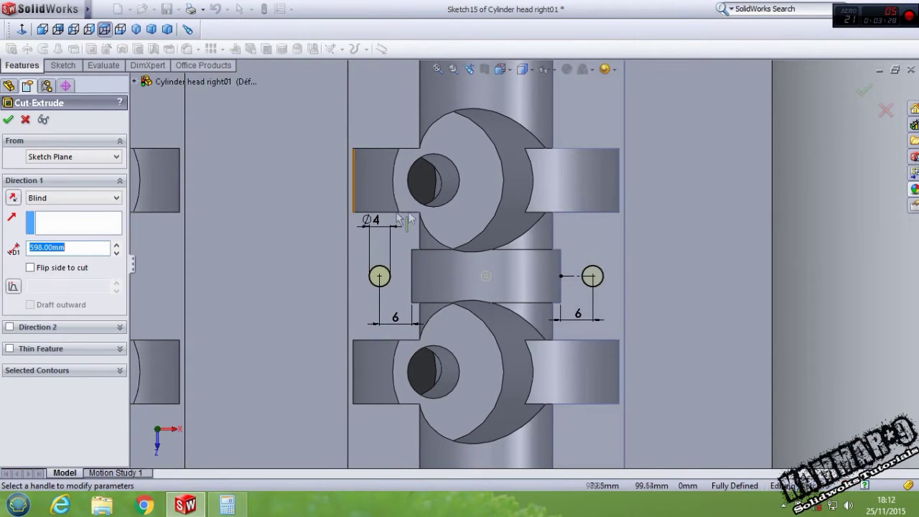
middle_click_drag(413, 258, 414, 190)
double_click(59, 248)
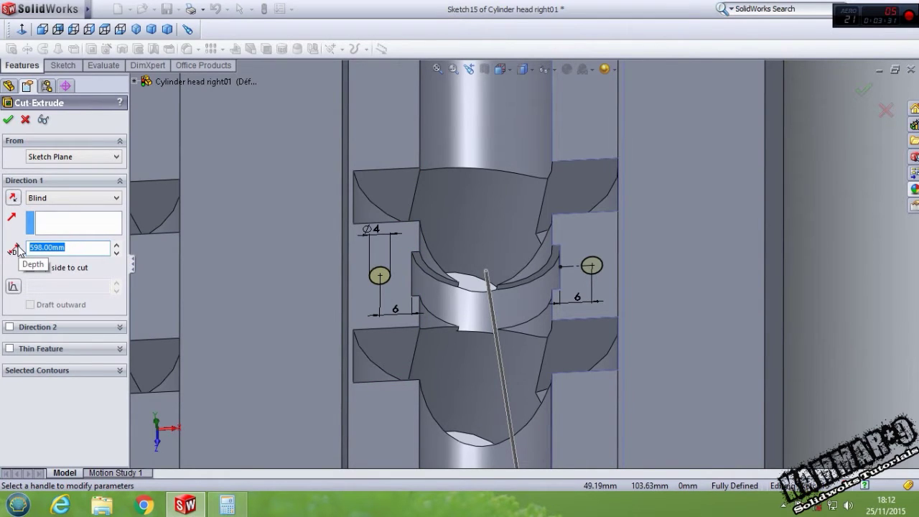
type("20")
key("Return")
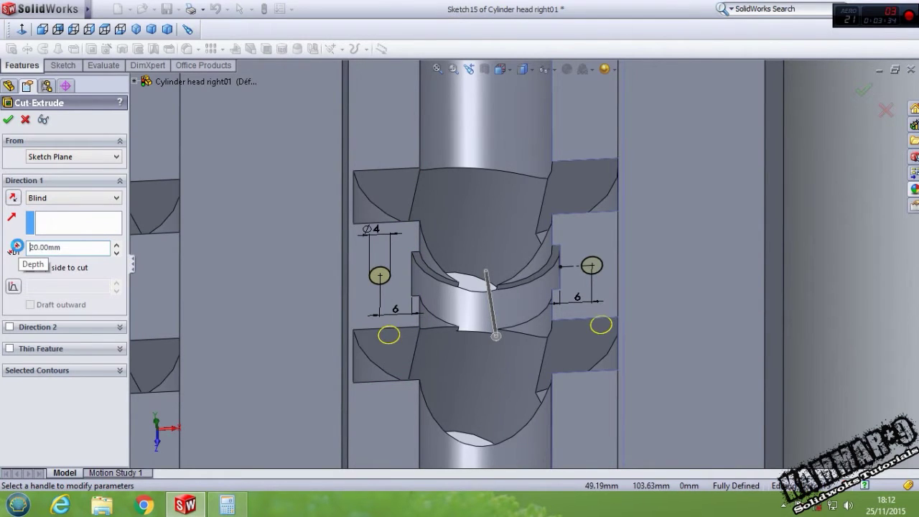
key("Return")
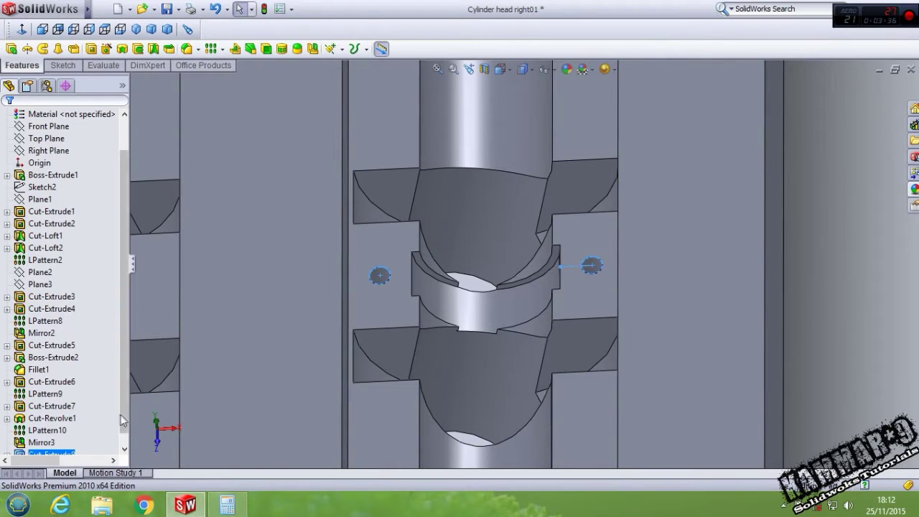
Reorder the two-hole cut-extrude in the feature history so it comes before LPattern10
scroll(72, 402, "down", 1)
left_click(30, 435, "ctrl")
left_click(34, 443)
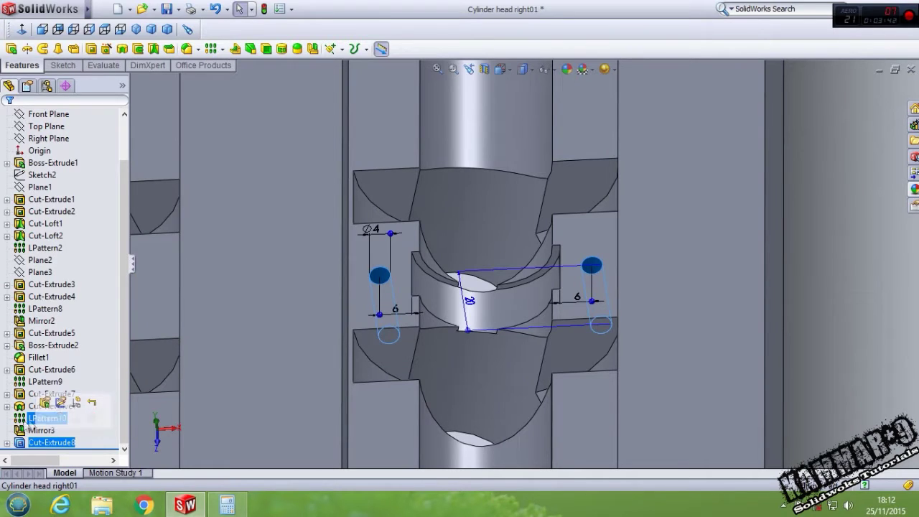
left_click_drag(49, 428, 58, 408)
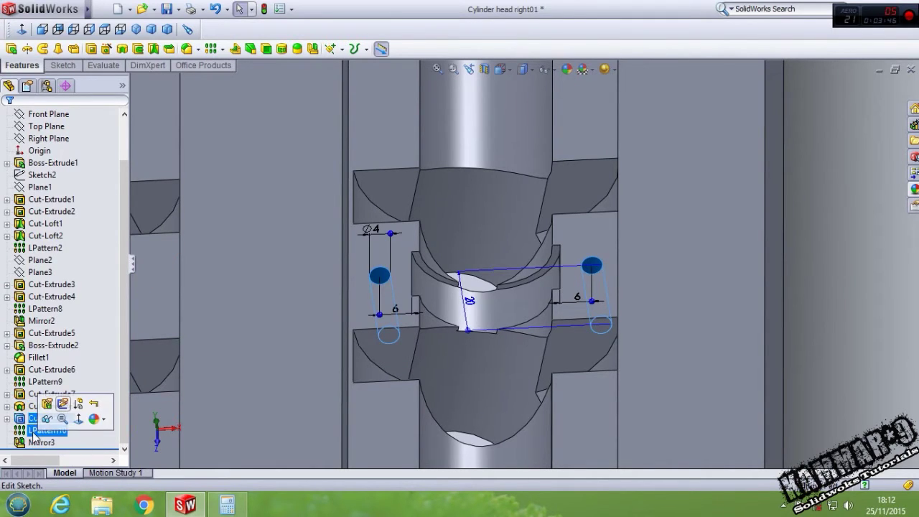
Edit LPattern10 to include the bolt-hole cut-extrude among the patterned features
left_click(49, 431)
left_click(42, 394)
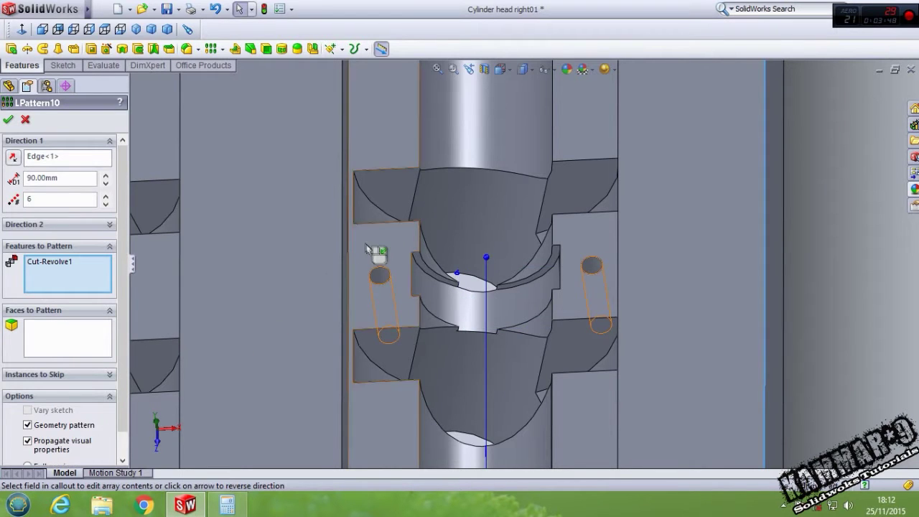
scroll(368, 245, "up", 3)
scroll(607, 134, "down", 1)
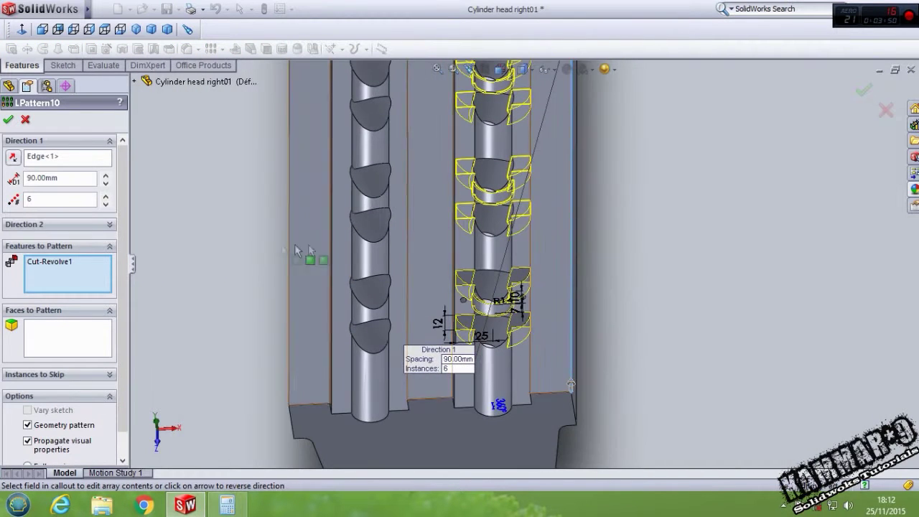
left_click(135, 81)
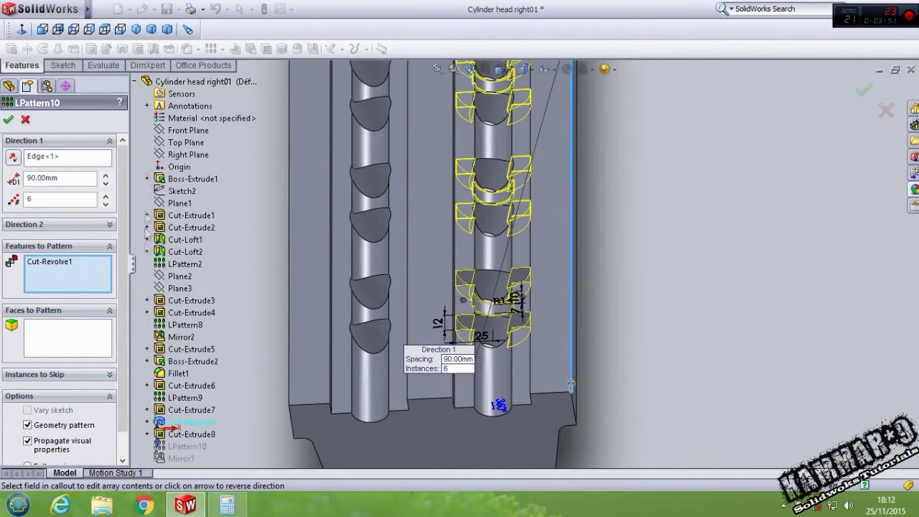
left_click(205, 434)
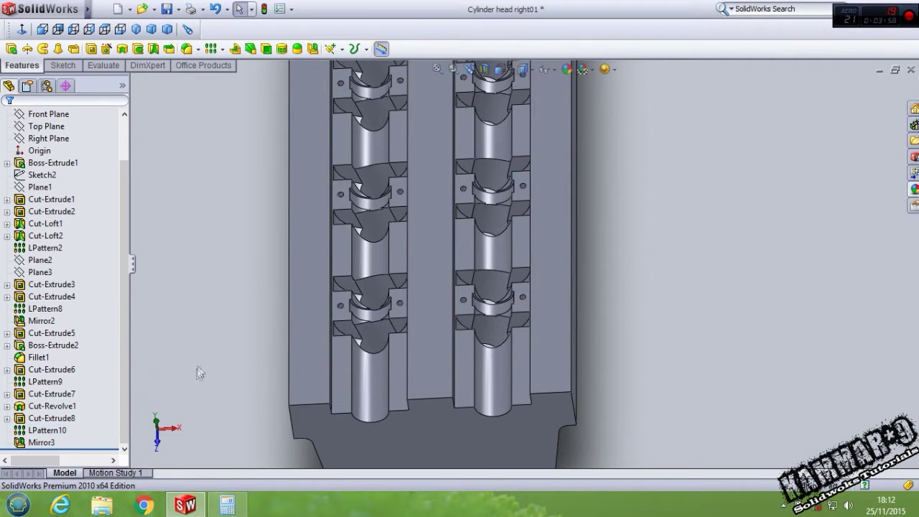
Examine the patterned bolt holes along both camshaft bearing rows from several angles, ending in the dimetric view
left_click(60, 431)
left_click(185, 321)
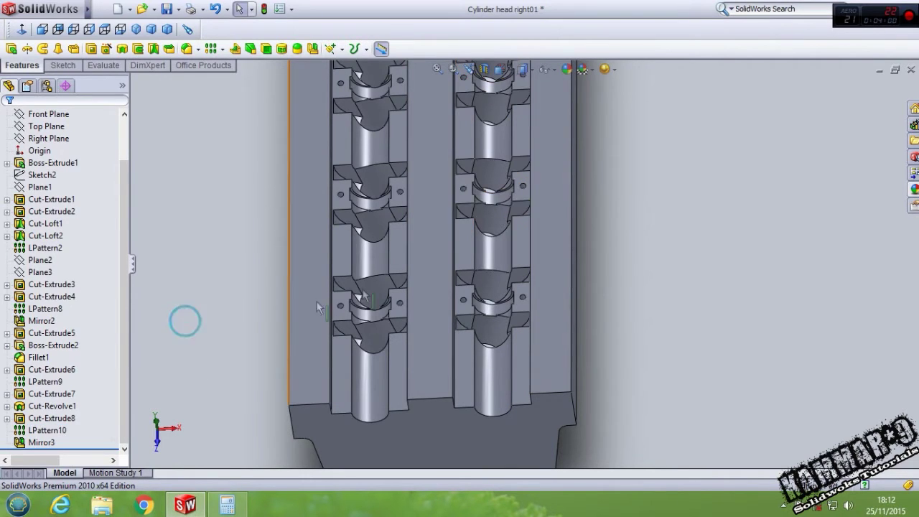
scroll(487, 168, "up", 3)
scroll(470, 201, "down", 3)
middle_click_drag(473, 215, 467, 172)
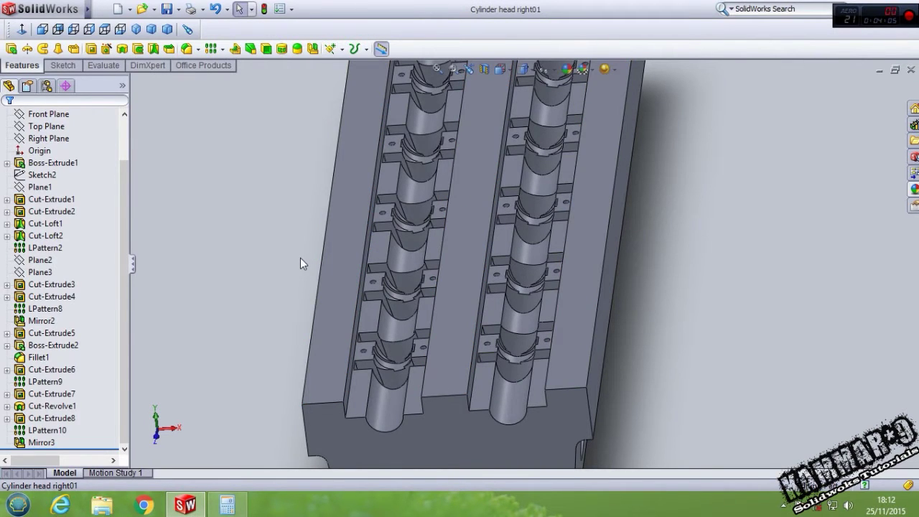
middle_click_drag(410, 273, 481, 273)
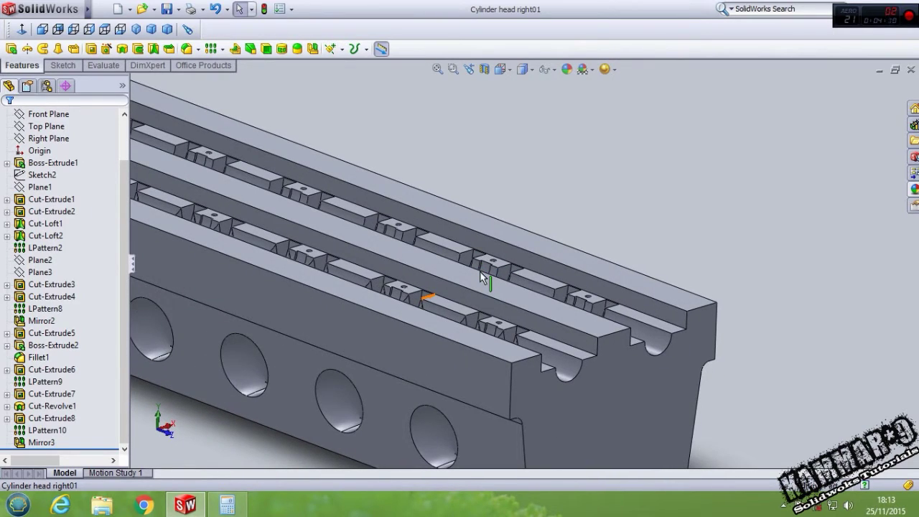
middle_click_drag(481, 276, 470, 197)
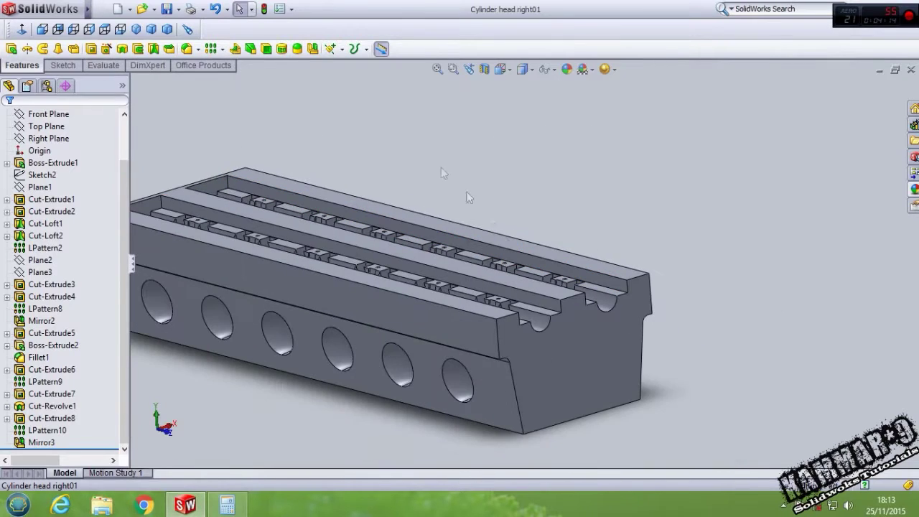
left_click(168, 28)
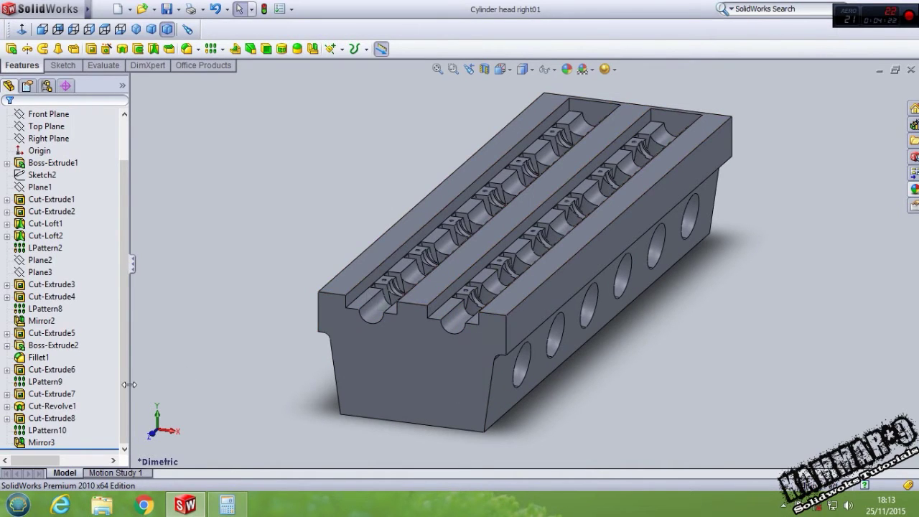
Start a sketch on Plane2 and view it normal to the sketch plane
scroll(129, 384, "up", 1)
left_click(44, 260)
left_click(41, 272)
left_click(61, 261, "ctrl")
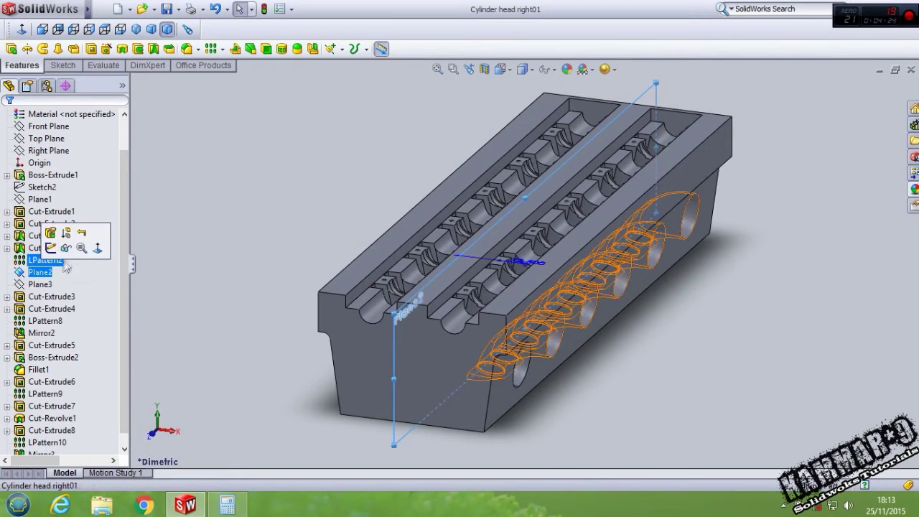
left_click(51, 247)
left_click(23, 29)
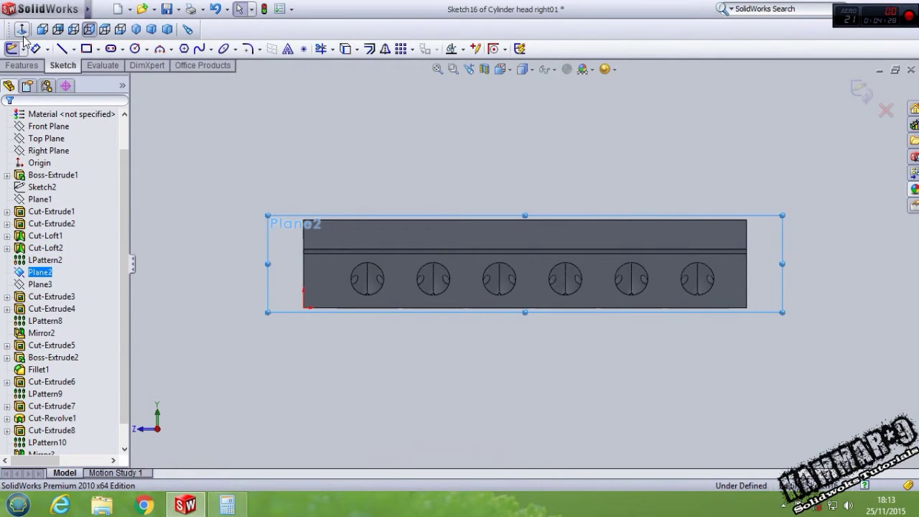
left_click(23, 34)
In wireframe display, sketch a vertical line about 134 mm long from the head's upper edge down through the center of the endmost port
scroll(767, 294, "down", 2)
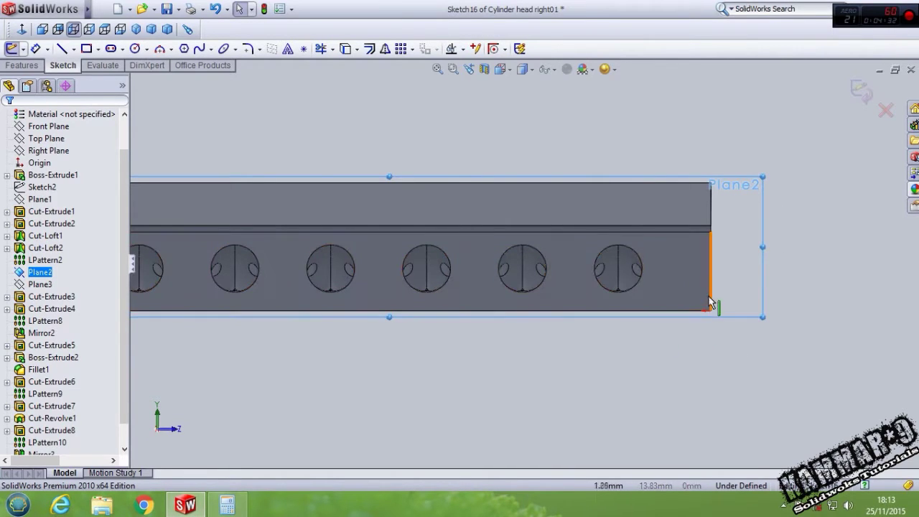
scroll(711, 309, "down", 2)
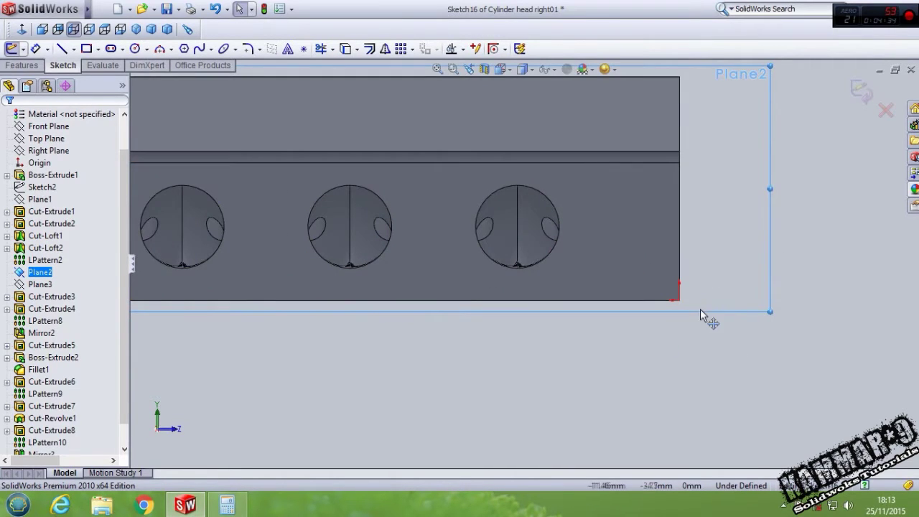
scroll(702, 316, "up", 3)
scroll(261, 174, "down", 2)
left_click(61, 48)
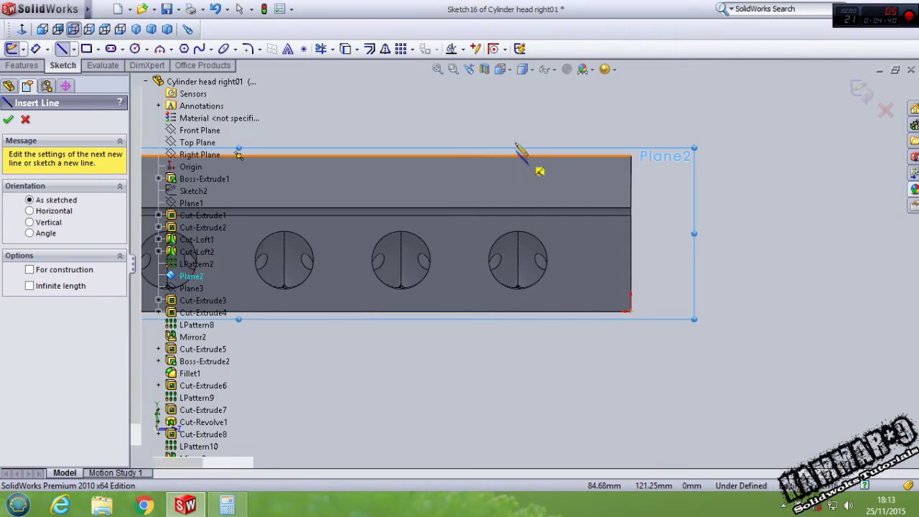
left_click(524, 69)
left_click(524, 154)
scroll(525, 159, "down", 3)
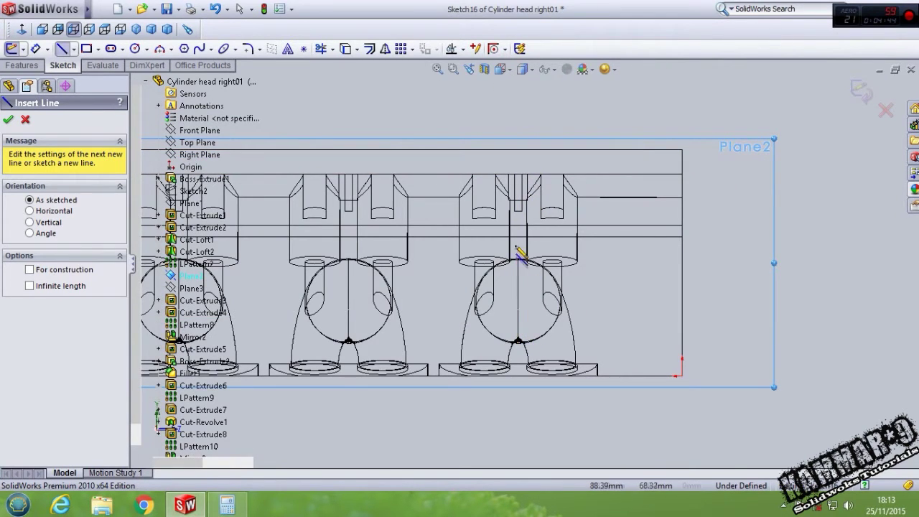
left_click(519, 150)
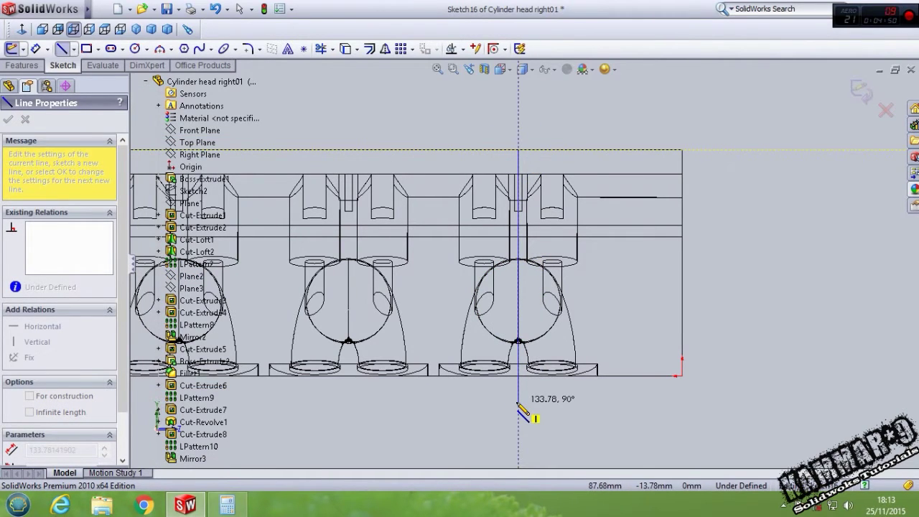
left_click(518, 402)
key("Escape")
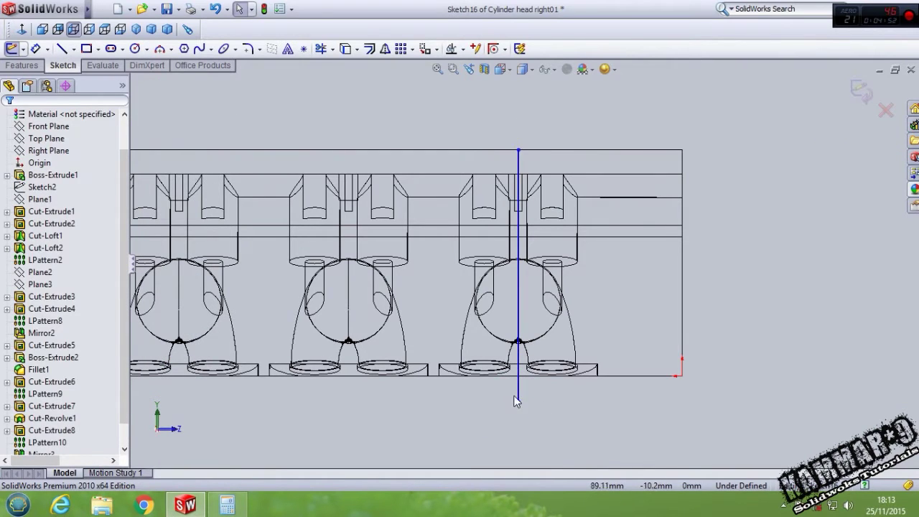
Convert the vertical line to construction geometry and extend its lower end to about 27 mm below the head's base
left_click(517, 395)
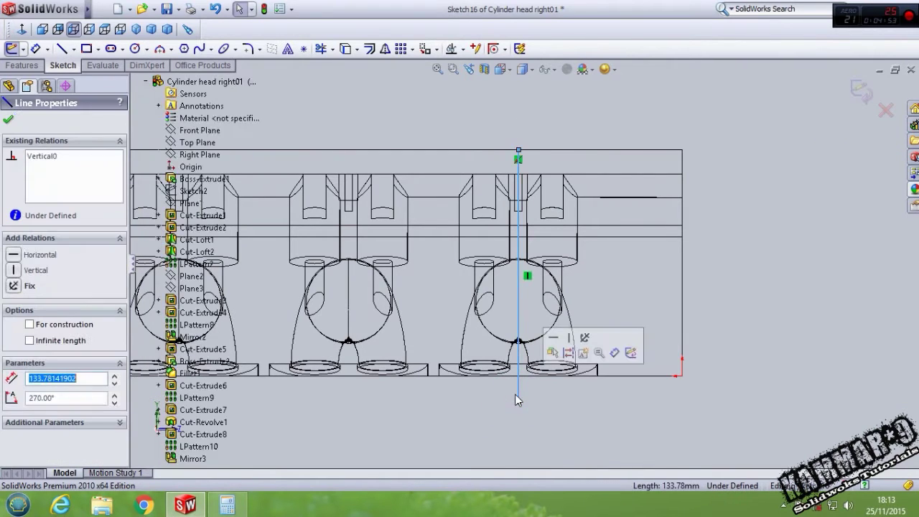
left_click(573, 351)
left_click_drag(520, 403, 520, 427)
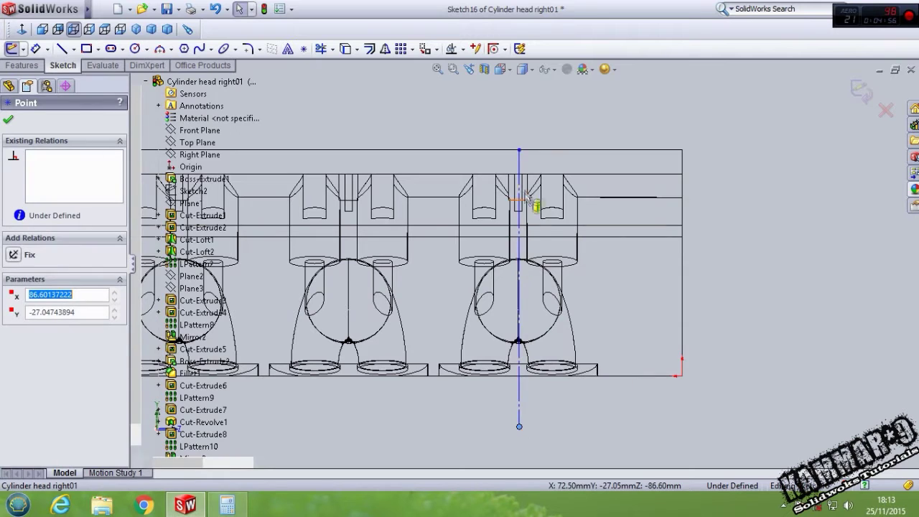
Dimension the vertical centerline 87 mm from the head's nearby end edge
right_click_drag(567, 147, 568, 101)
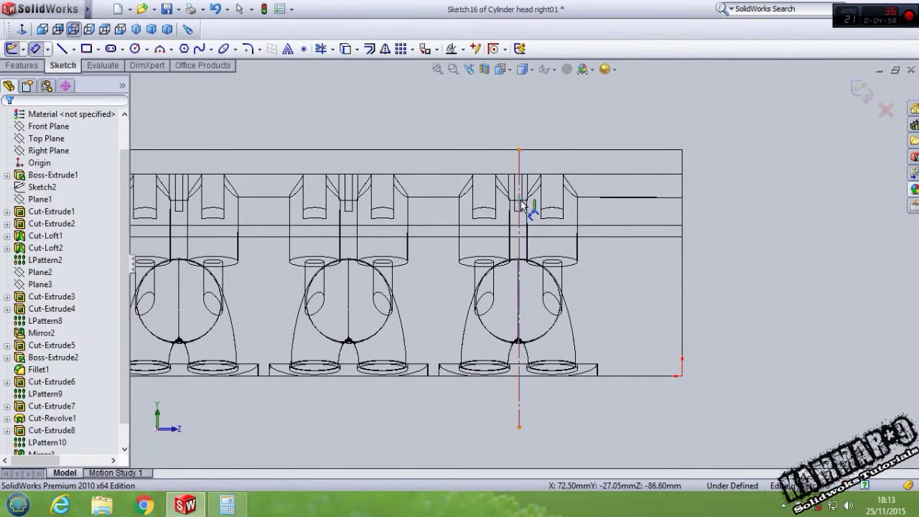
left_click(520, 207)
left_click(682, 280)
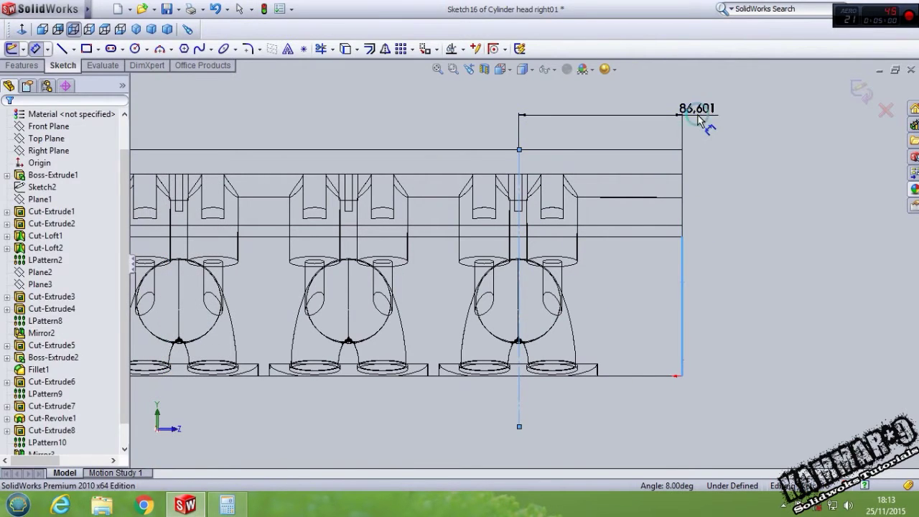
left_click(698, 119)
type("87")
key("Return")
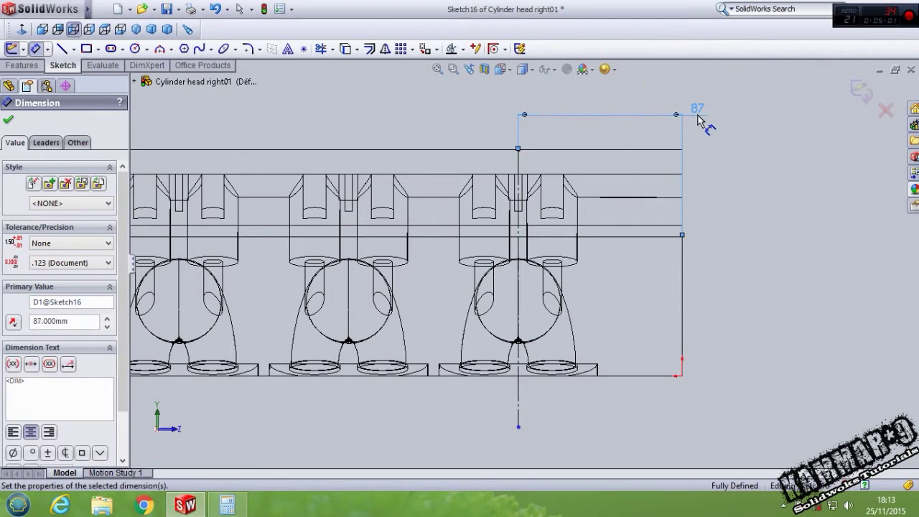
key("Escape")
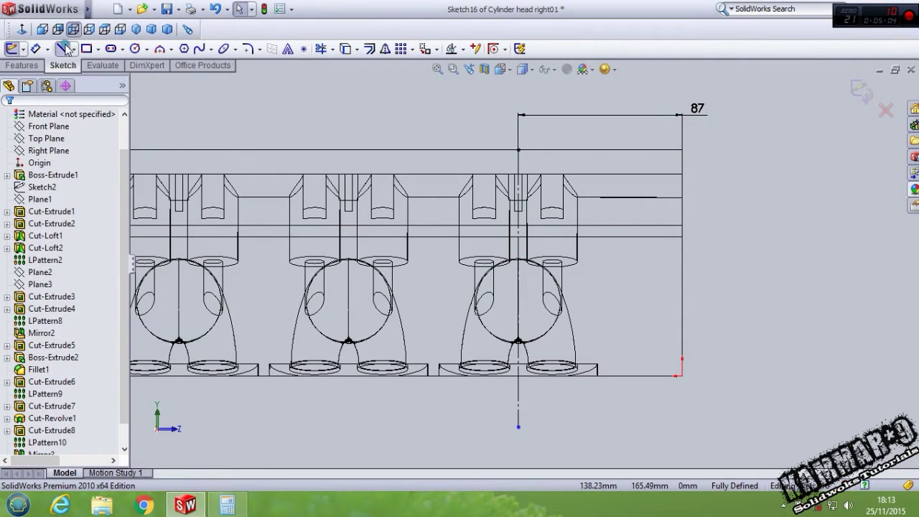
Sketch connected lines from the centerline's upper end: about 31 mm outward, 13 mm down to the ledge, and 21 mm back inward
left_click(63, 48)
scroll(488, 195, "down", 2)
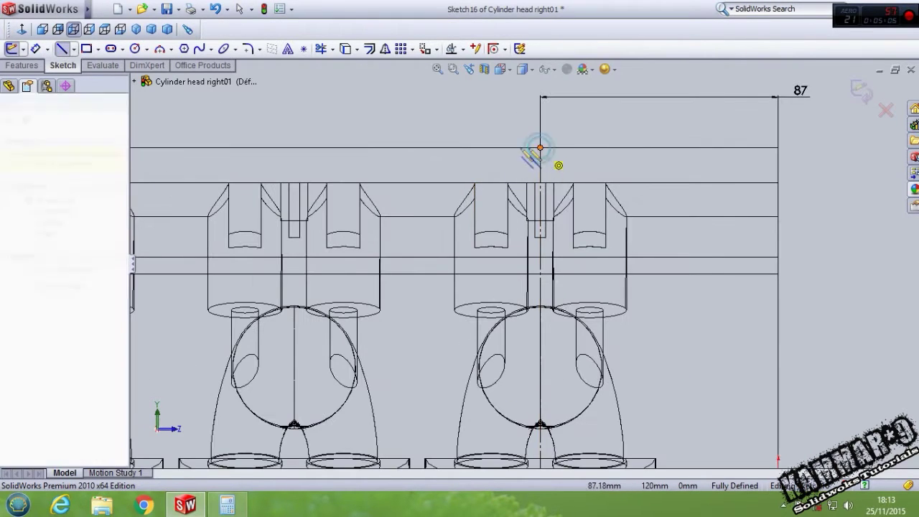
left_click(540, 147)
left_click(455, 147)
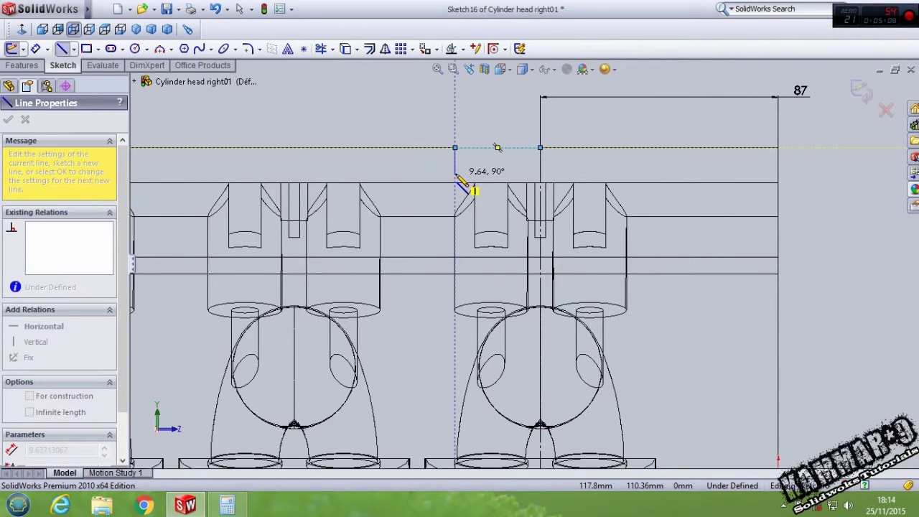
left_click(454, 183)
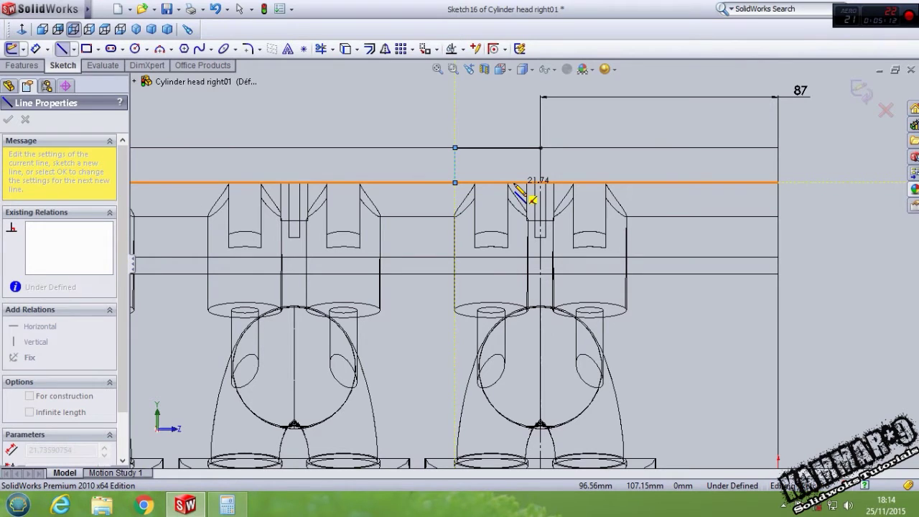
left_click(514, 183)
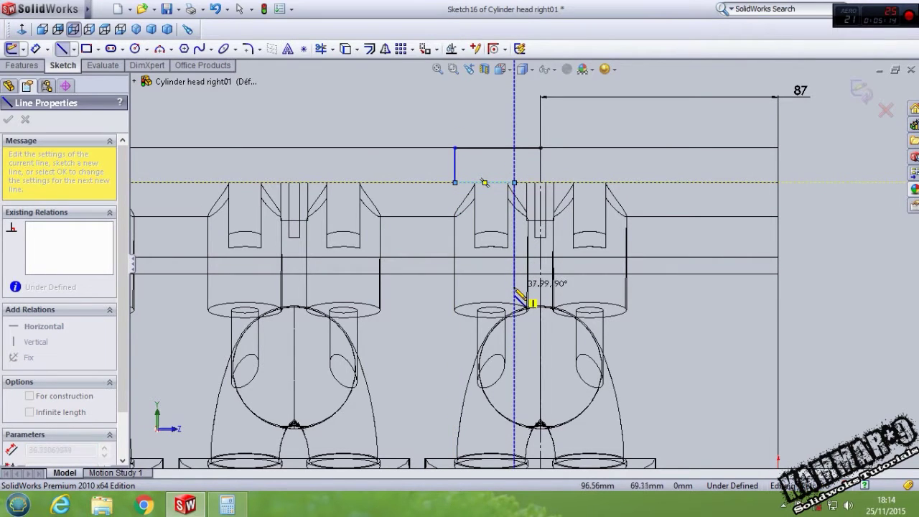
Continue the profile from the ledge with connected lines about 39 mm down, 2 mm inward, 15 mm down and 3 mm inward
scroll(518, 296, "down", 3)
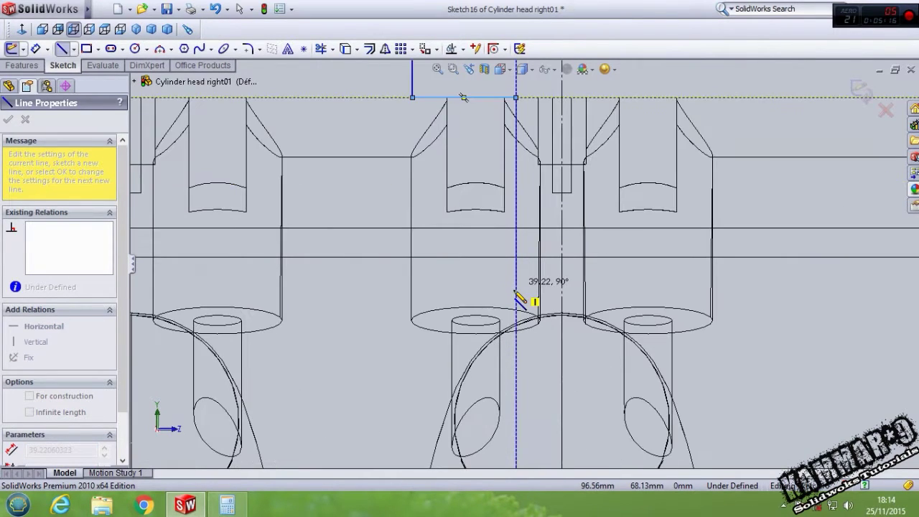
left_click(516, 290)
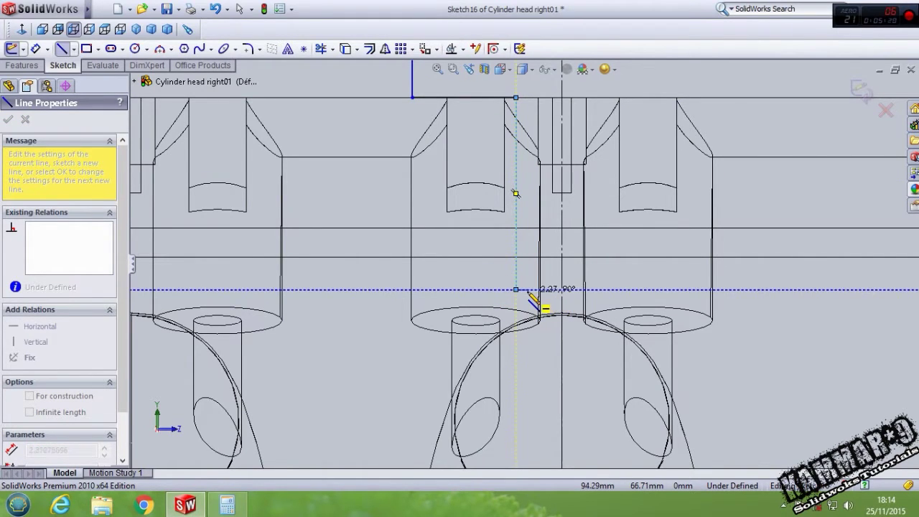
left_click(527, 289)
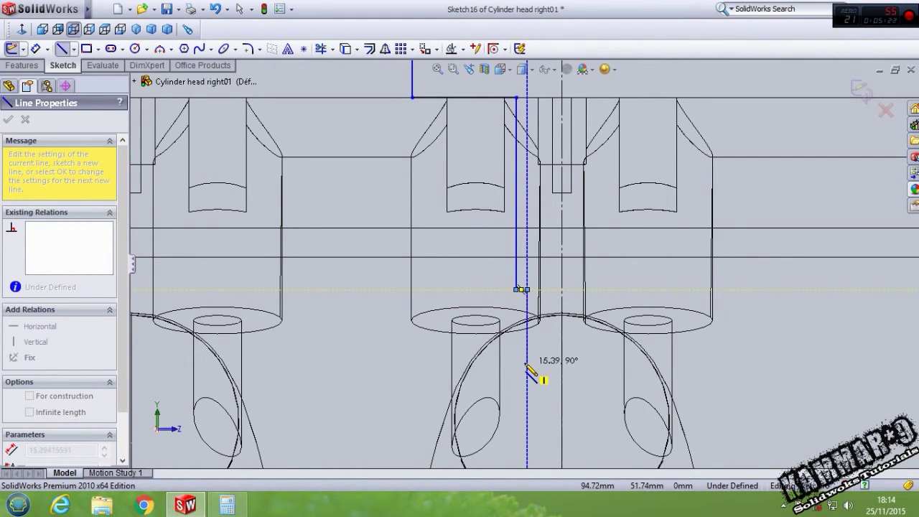
left_click(527, 362)
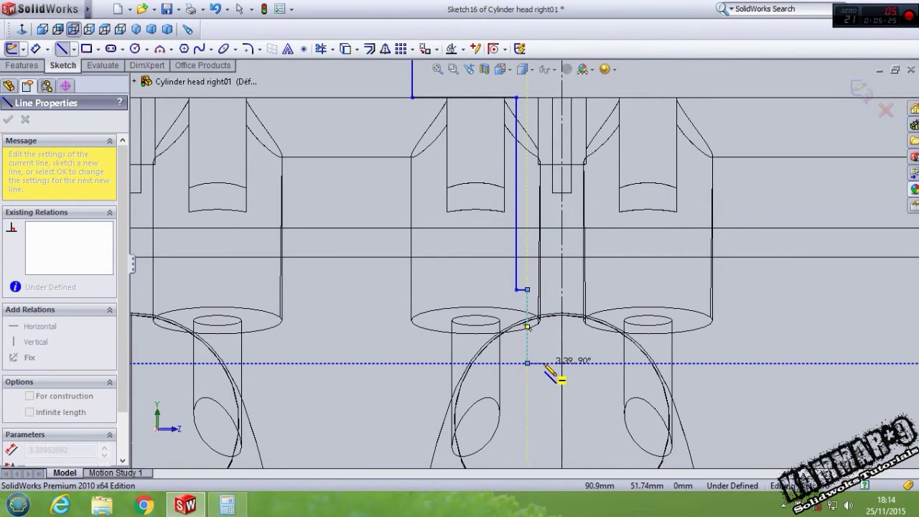
left_click(543, 363)
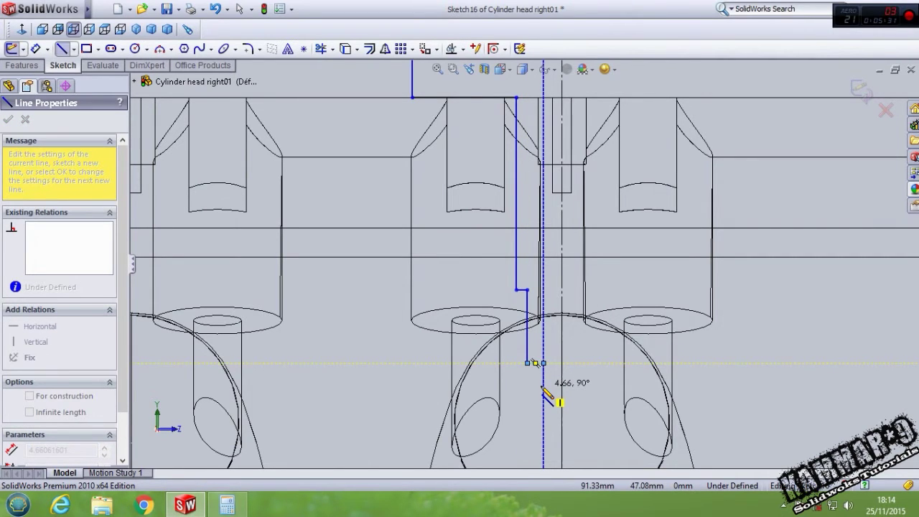
Finish the stepped profile with a line about 45 mm down to the base recess edge and one about 4 mm across to the centerline
scroll(545, 391, "up", 3)
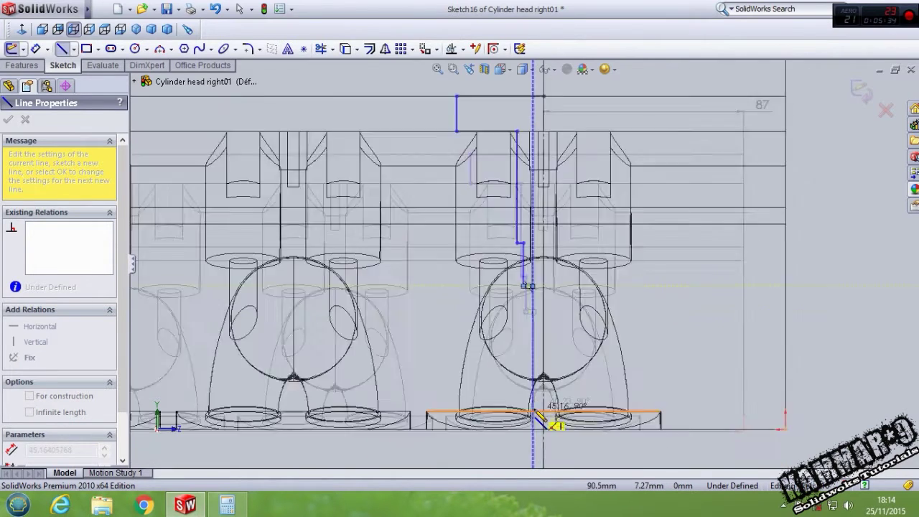
scroll(537, 415, "down", 3)
scroll(546, 397, "down", 2)
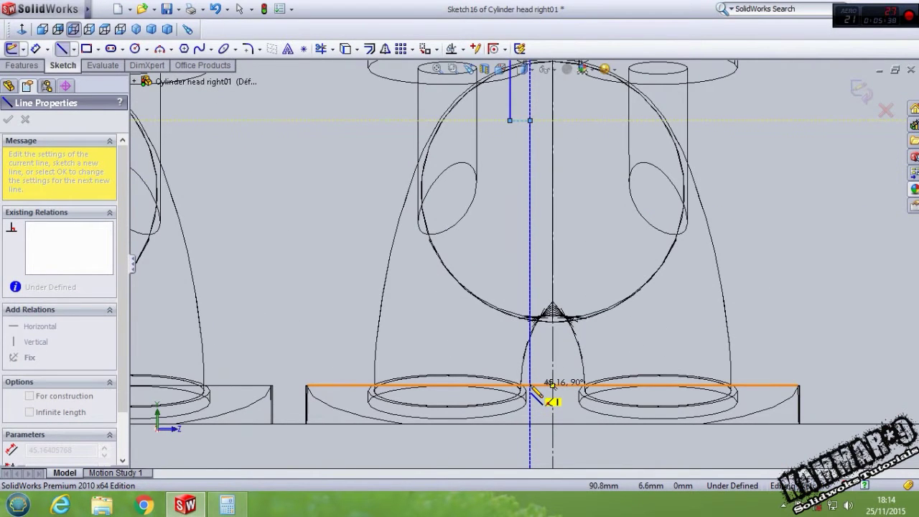
left_click(530, 386)
left_click(552, 385)
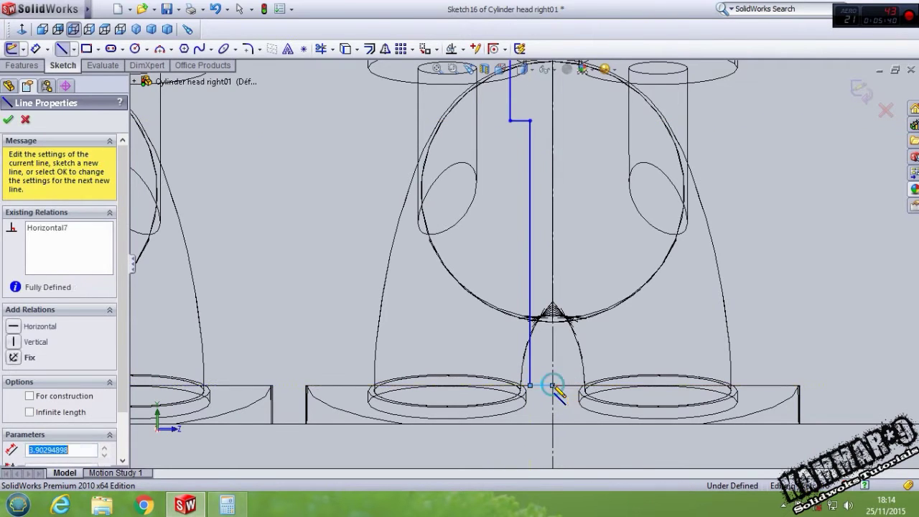
key("Escape")
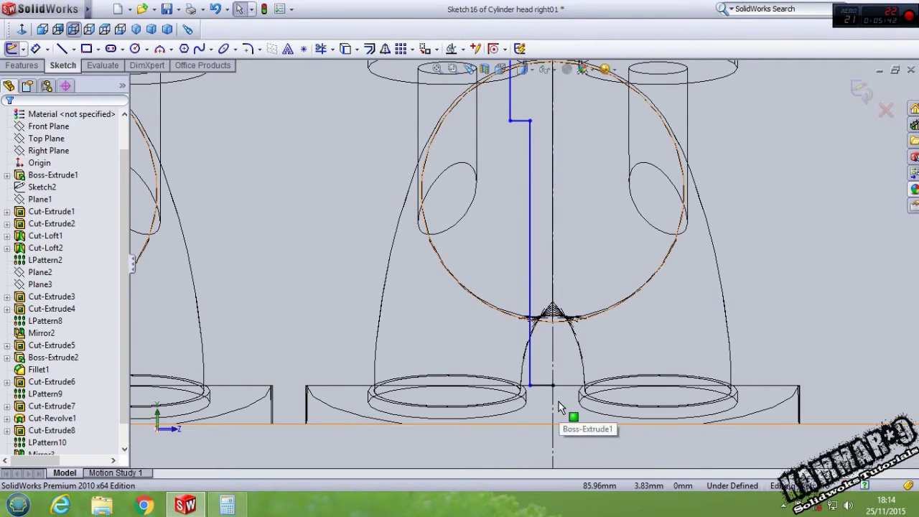
Dimension the profile's lowest vertical line 20 mm and the vertical line directly above it 15 mm
right_click_drag(506, 445, 513, 309)
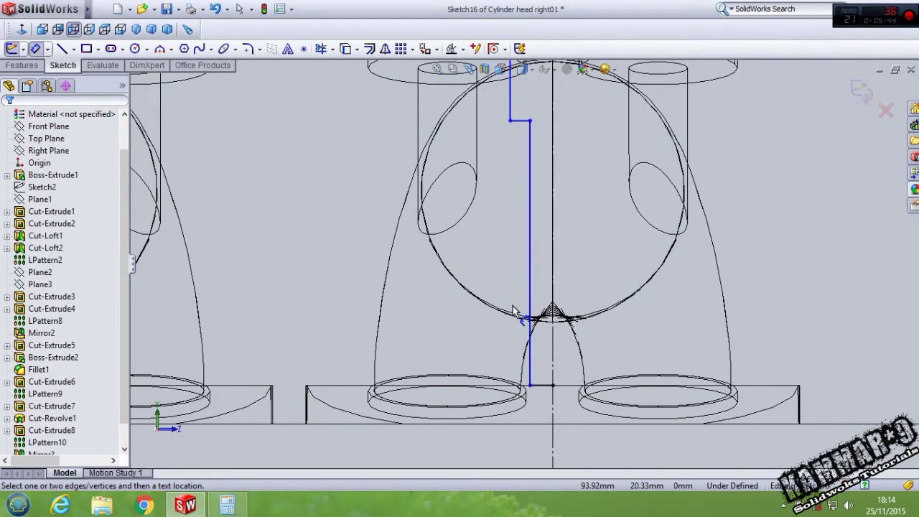
left_click(528, 300)
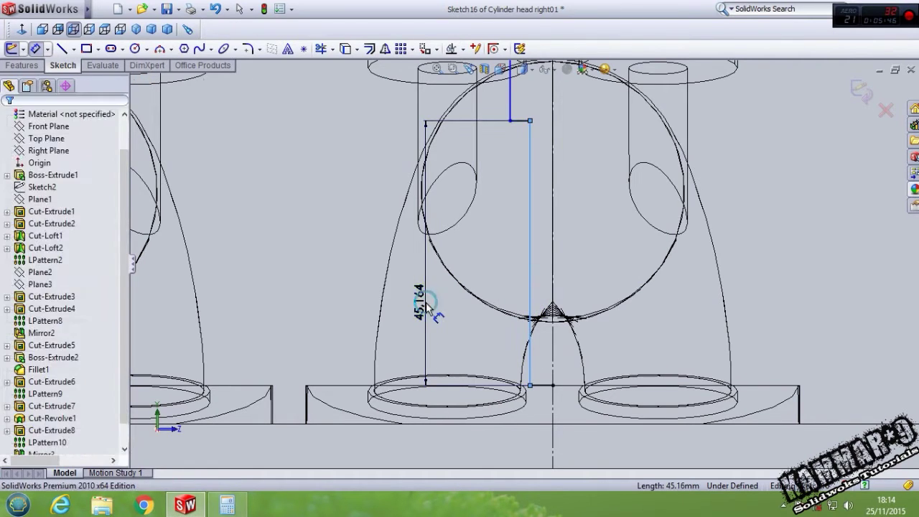
left_click(424, 316)
key("Return")
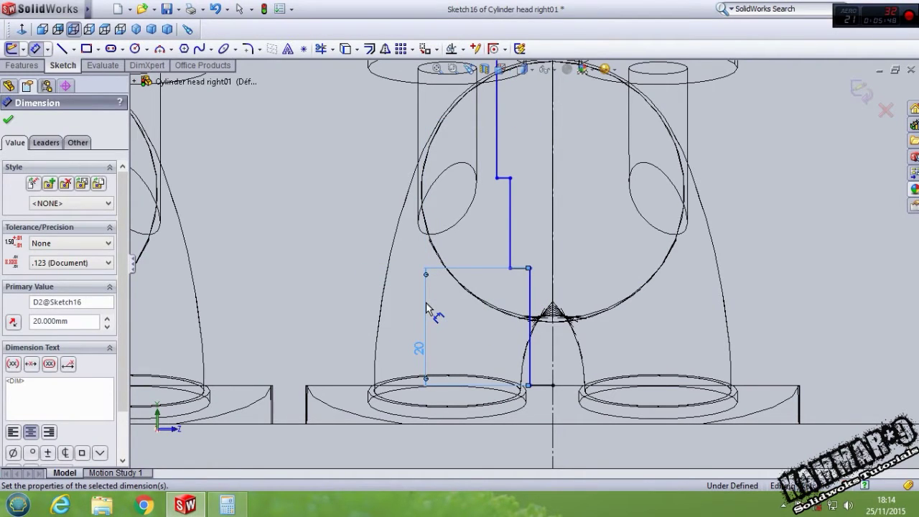
left_click(510, 238)
left_click(363, 234)
type("15")
key("Return")
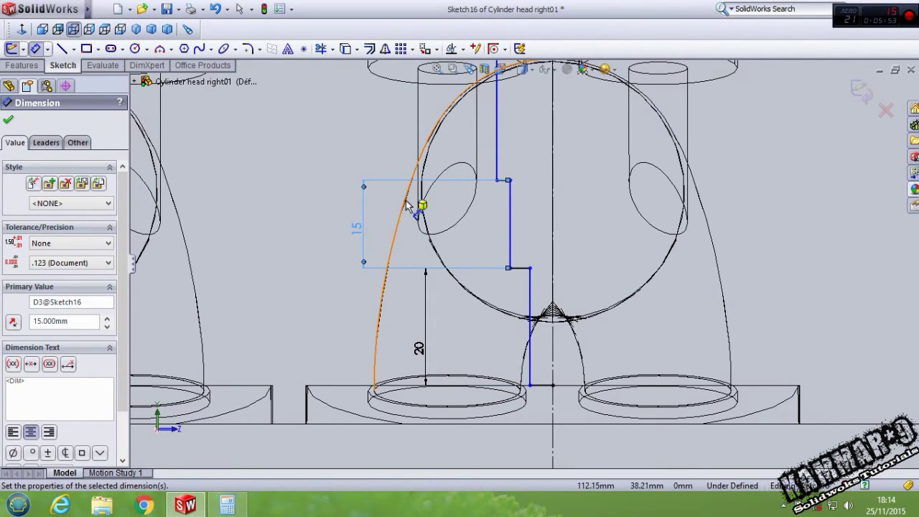
left_click(497, 137)
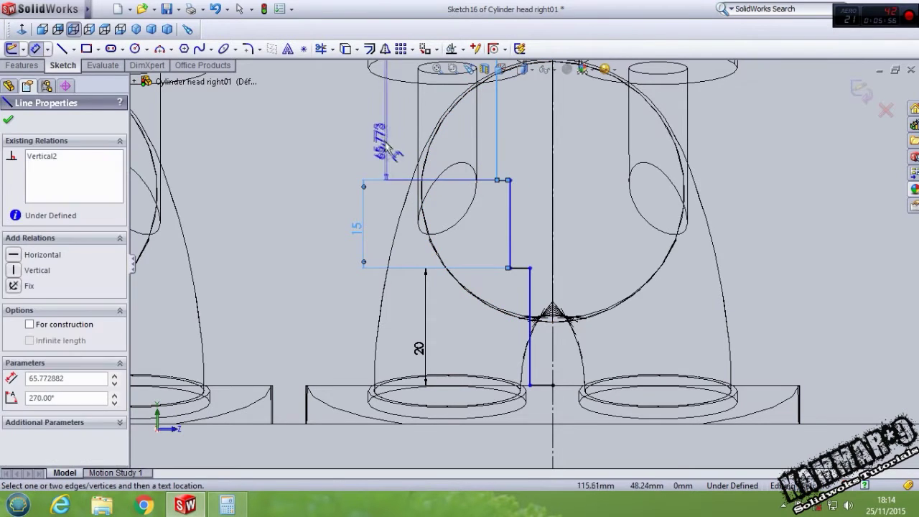
left_click(372, 142)
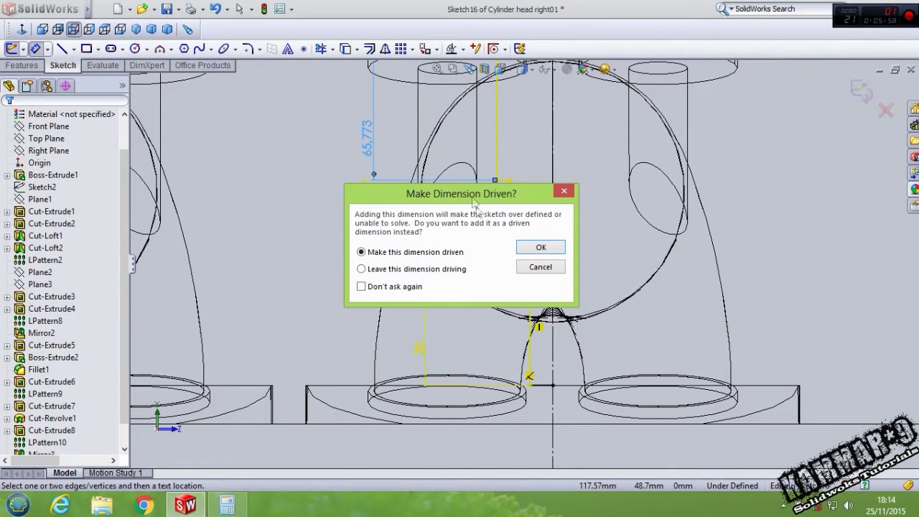
left_click(540, 268)
Delete the coincident relation that ties the profile's upper horizontal step line to the head's ledge
scroll(557, 301, "up", 5)
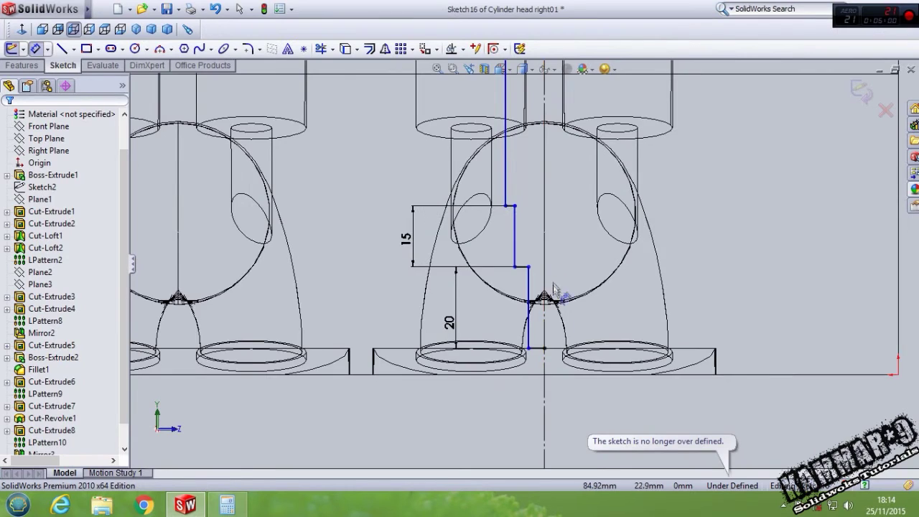
scroll(519, 143, "down", 2)
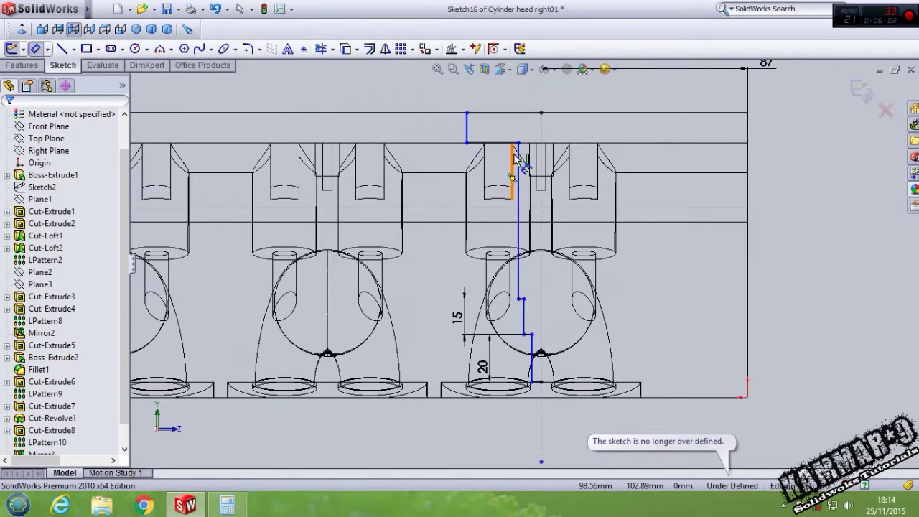
scroll(512, 157, "down", 2)
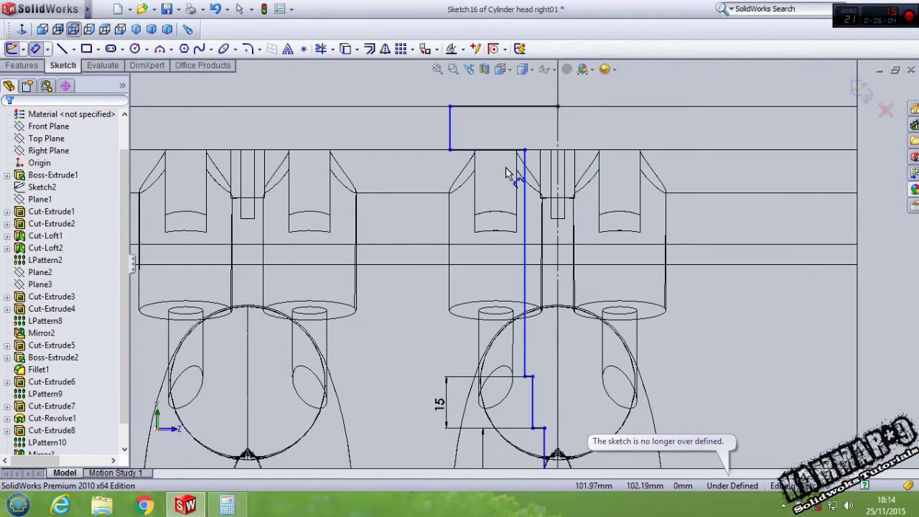
left_click(503, 150)
key("Escape")
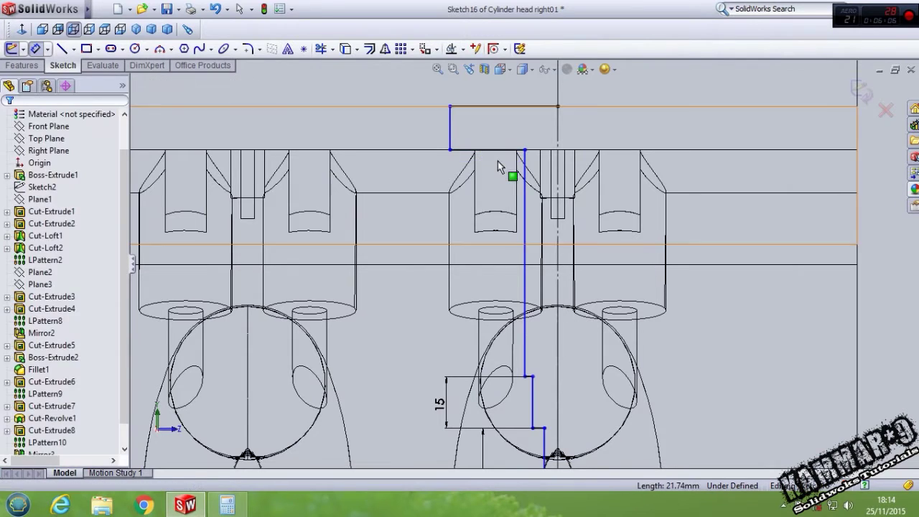
left_click(501, 150)
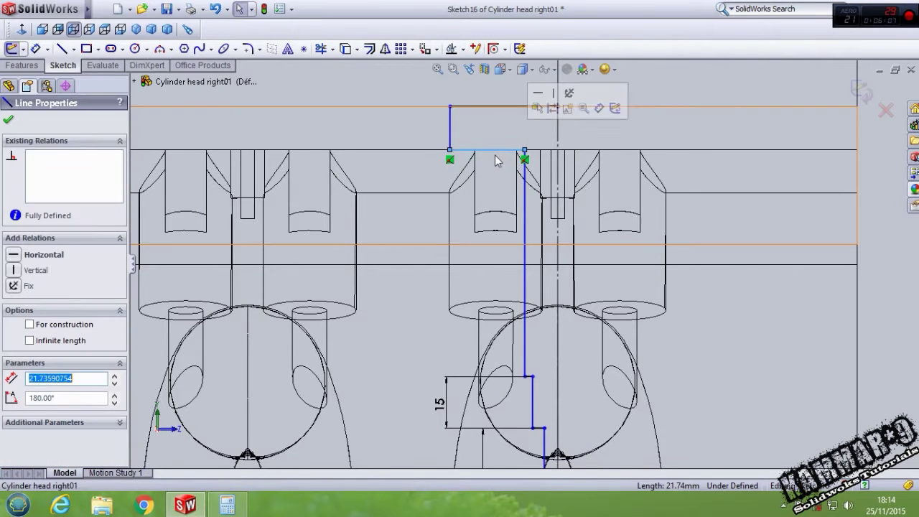
left_click(450, 159)
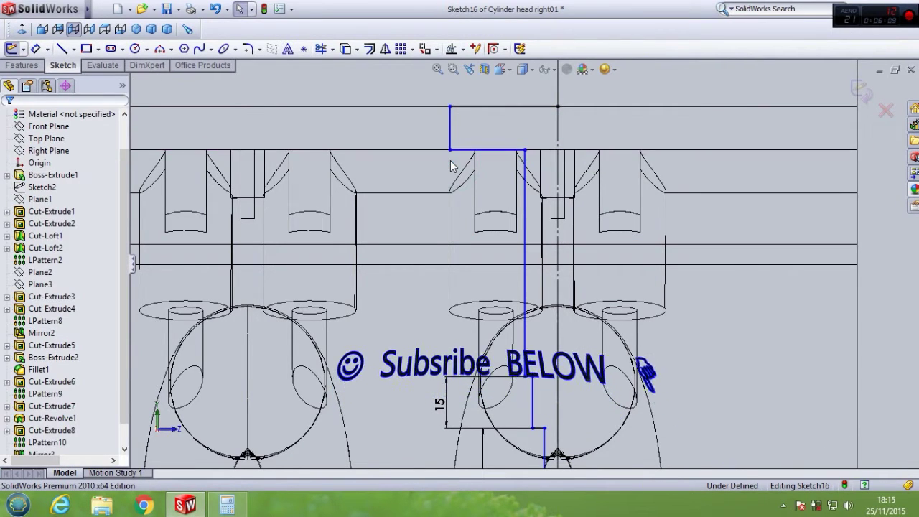
Pull the released step line off the ledge, make it horizontal, and position it about 8 mm below the head's upper edge
left_click(525, 150)
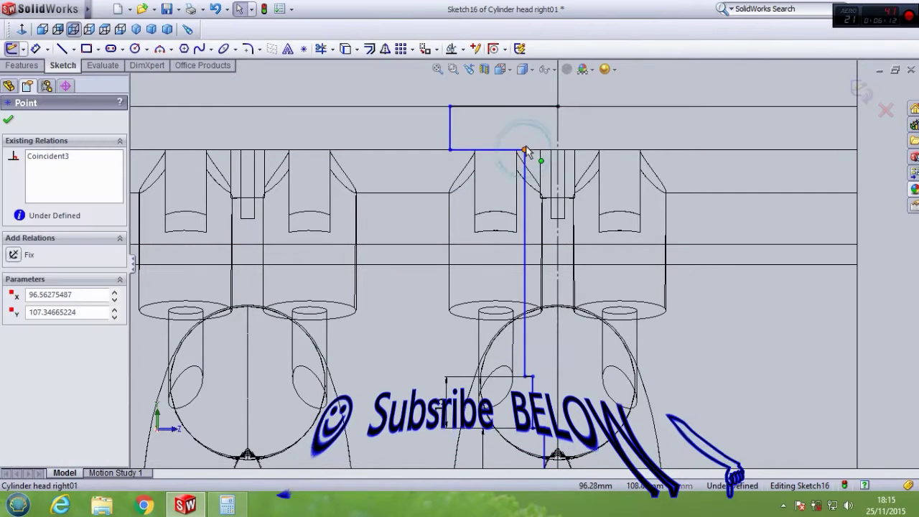
mouse_move(526, 151)
left_mouse_down()
mouse_move(529, 139)
mouse_move(525, 159)
mouse_move(526, 135)
left_mouse_up()
left_click(530, 107)
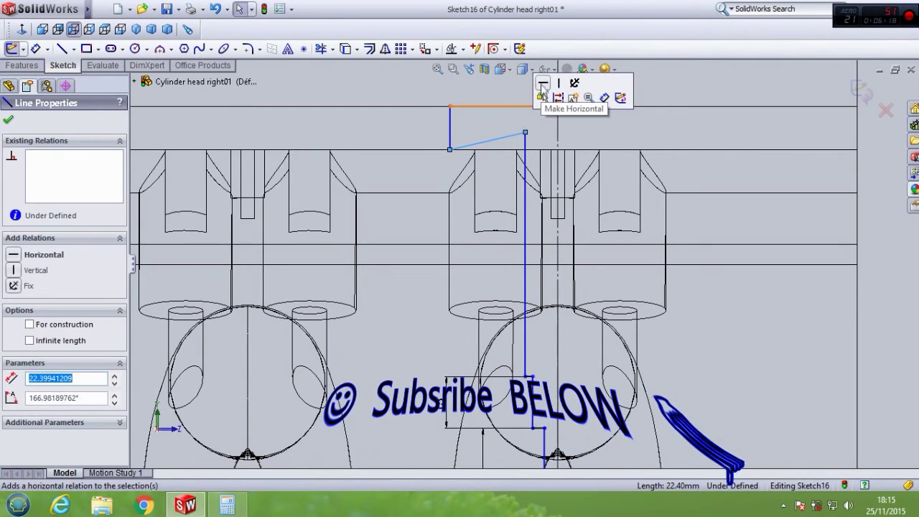
left_click(543, 87)
left_click(526, 131)
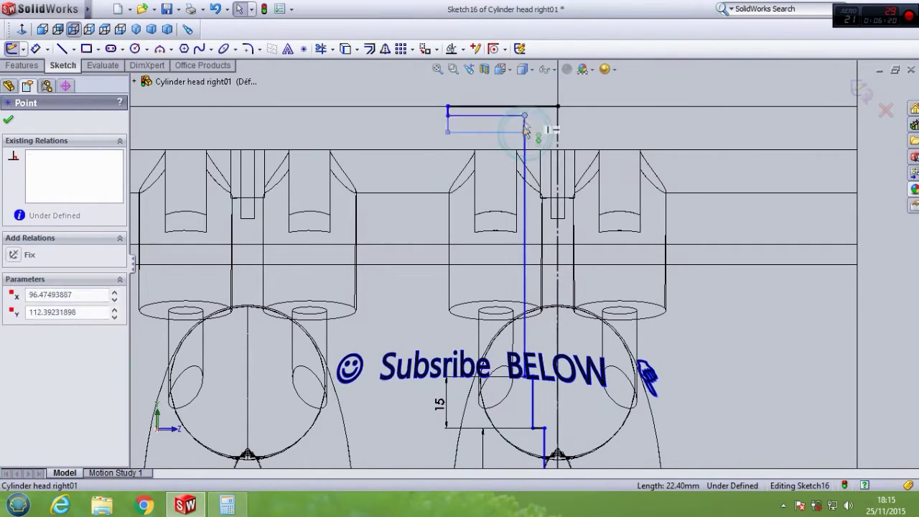
left_click_drag(525, 126, 525, 135)
Dimension the profile's long vertical line 70 mm
right_click_drag(706, 382, 727, 279)
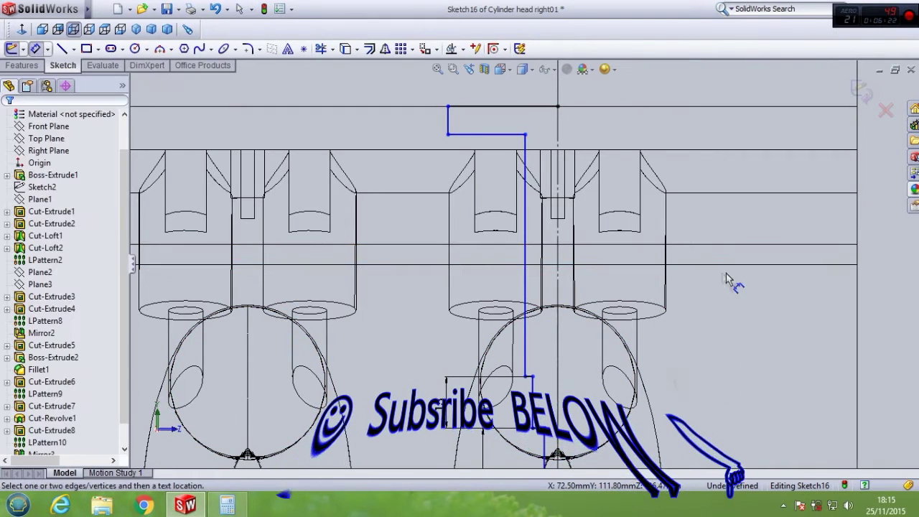
left_click(525, 273)
left_click(439, 287)
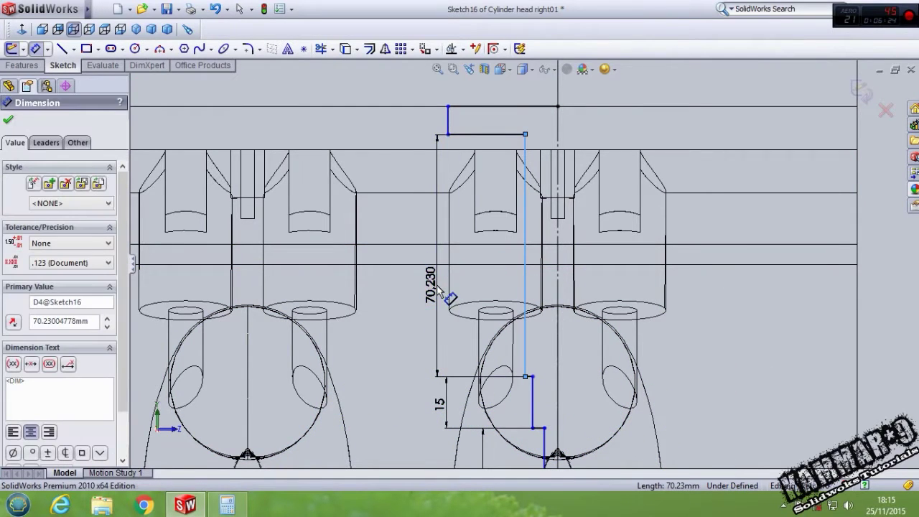
type("70")
key("Return")
key("Escape")
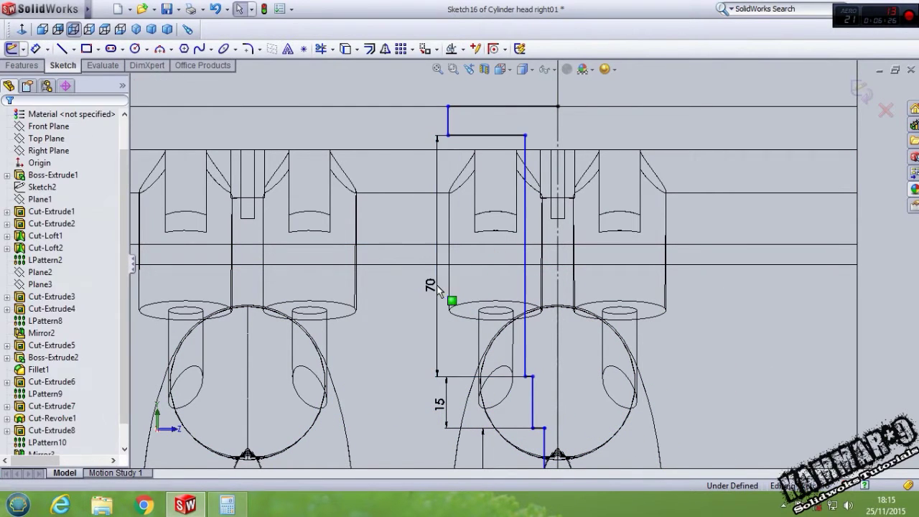
Dimension the profile's outermost short vertical line 15 mm from the centerline
key("z")
key("z")
right_click_drag(814, 375, 810, 304)
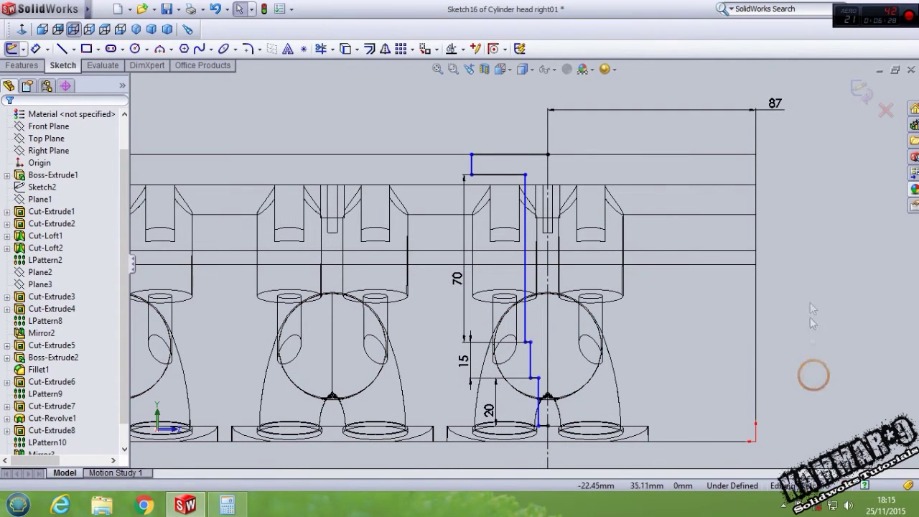
scroll(490, 158, "down", 2)
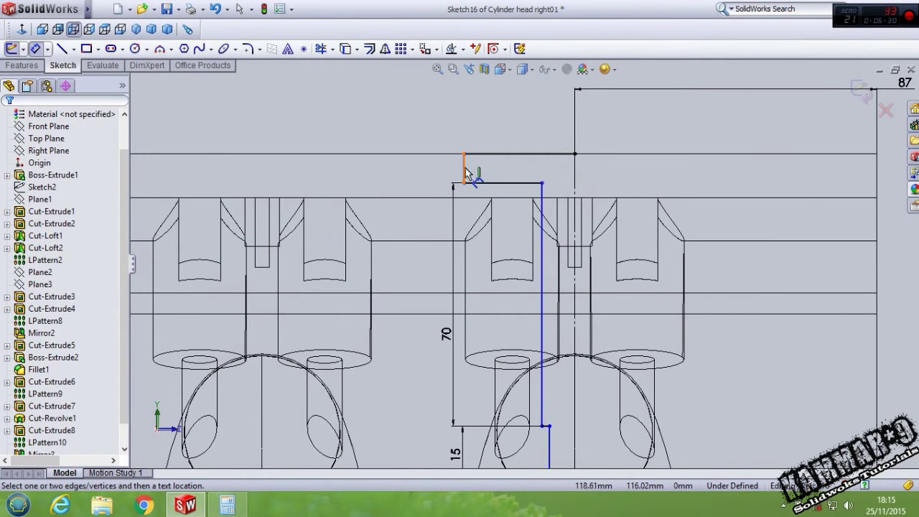
left_click(464, 171)
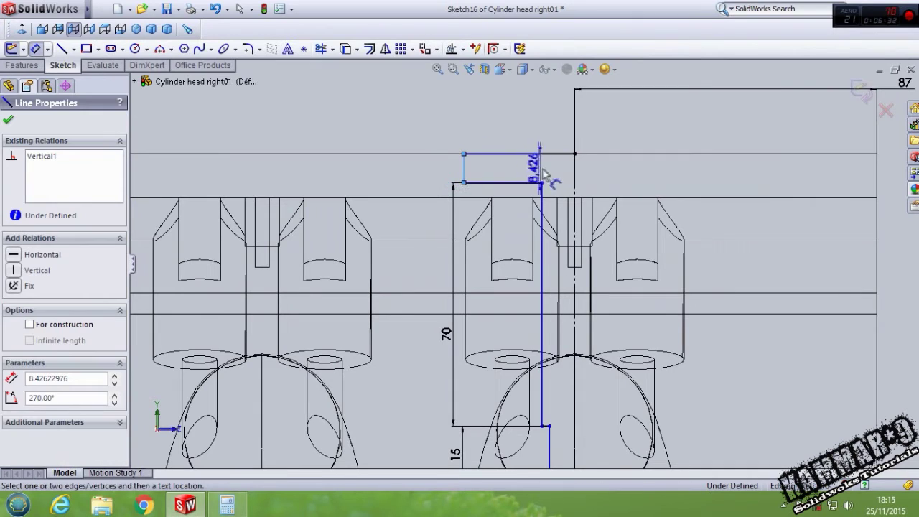
left_click(575, 183)
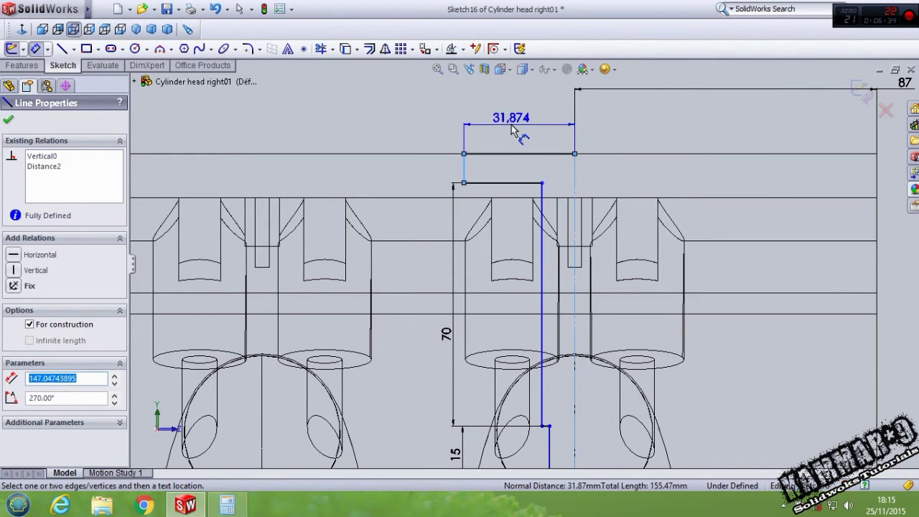
left_click(513, 129)
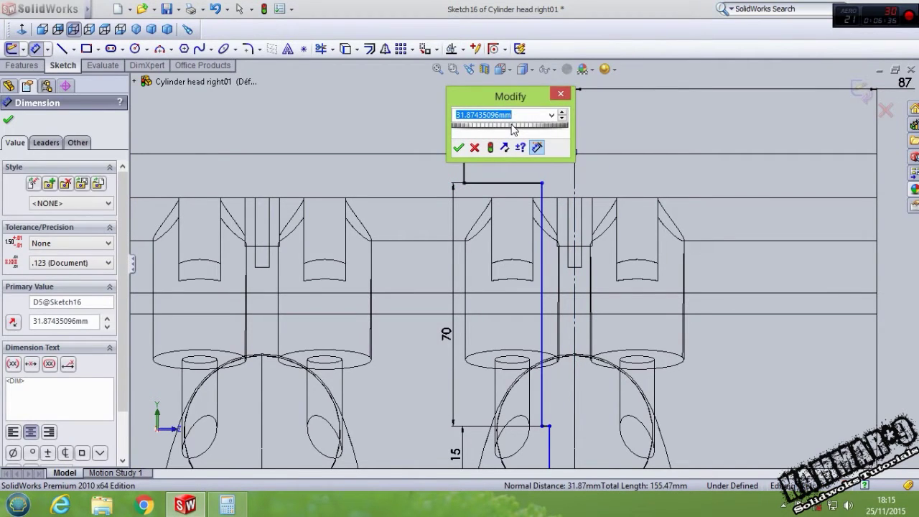
type("15")
key("Return")
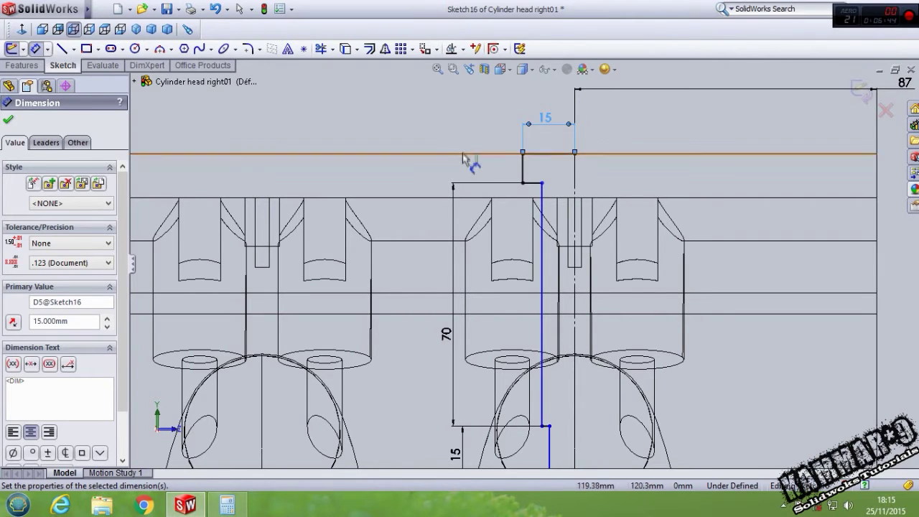
Dimension the profile's long vertical line 7 mm from the centerline
left_click(543, 262)
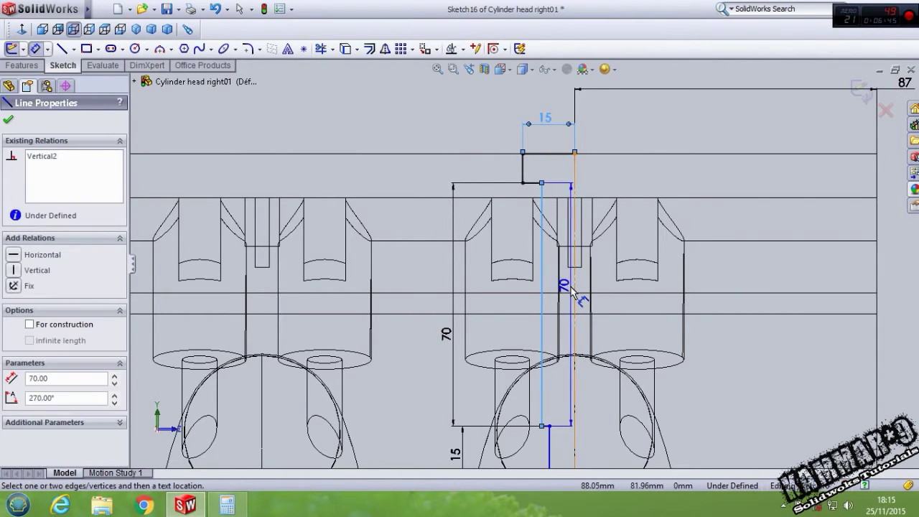
left_click(574, 288)
left_click(511, 314)
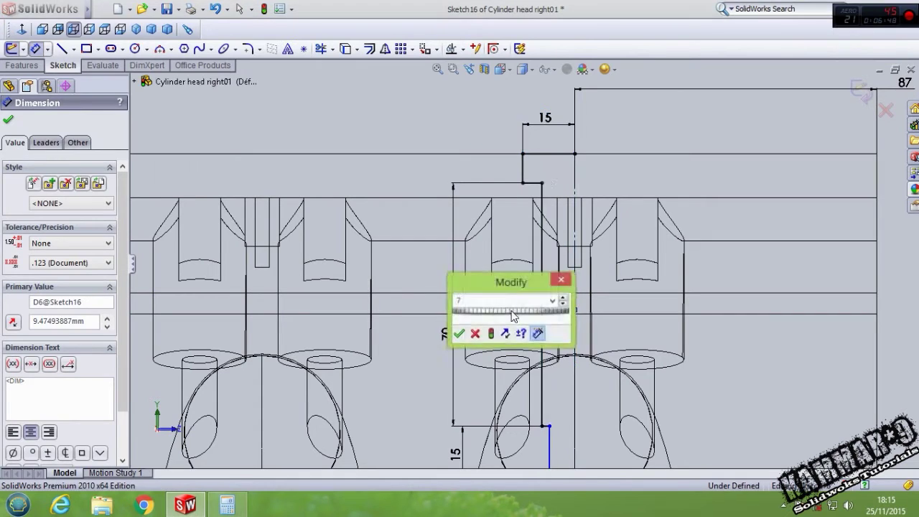
type("7")
key("Return")
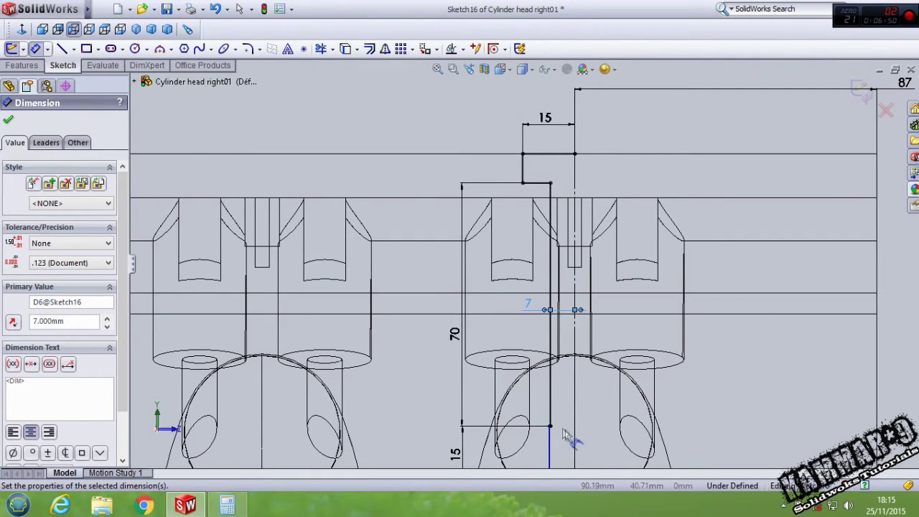
Dimension the 15 mm long vertical line of the profile 5 mm from the centerline
scroll(557, 359, "down", 1)
scroll(557, 395, "up", 3)
scroll(539, 384, "down", 3)
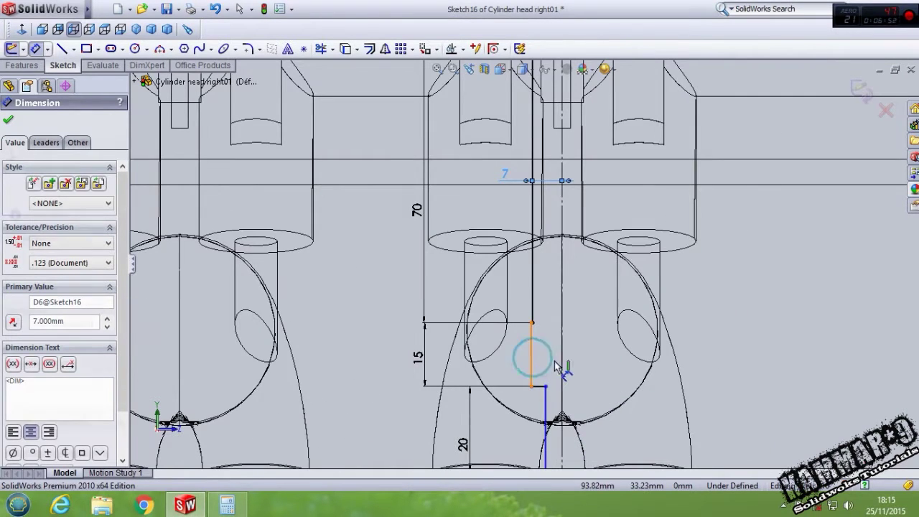
left_click(532, 359)
left_click(563, 357)
left_click(588, 365)
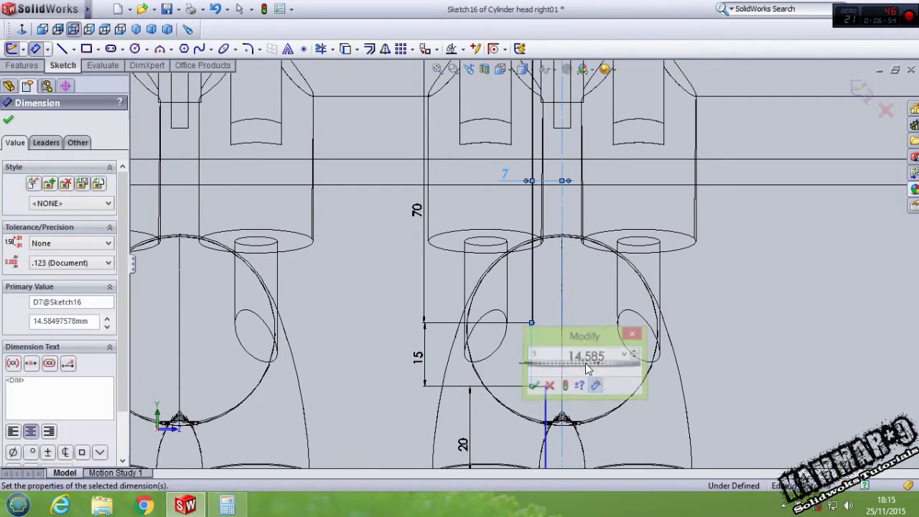
type("5")
key("Return")
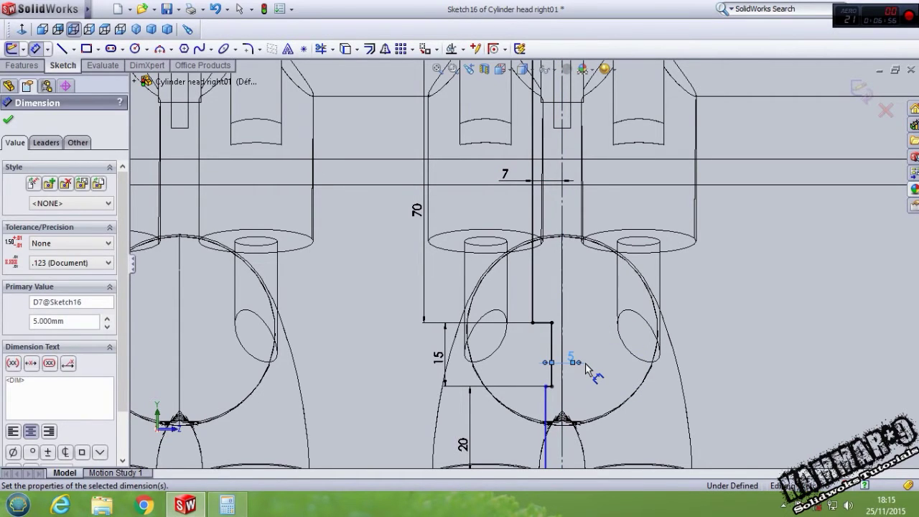
Dimension the profile's lowest vertical line, 20 mm long, 3 mm from the centerline
scroll(575, 356, "up", 1)
scroll(548, 426, "down", 3)
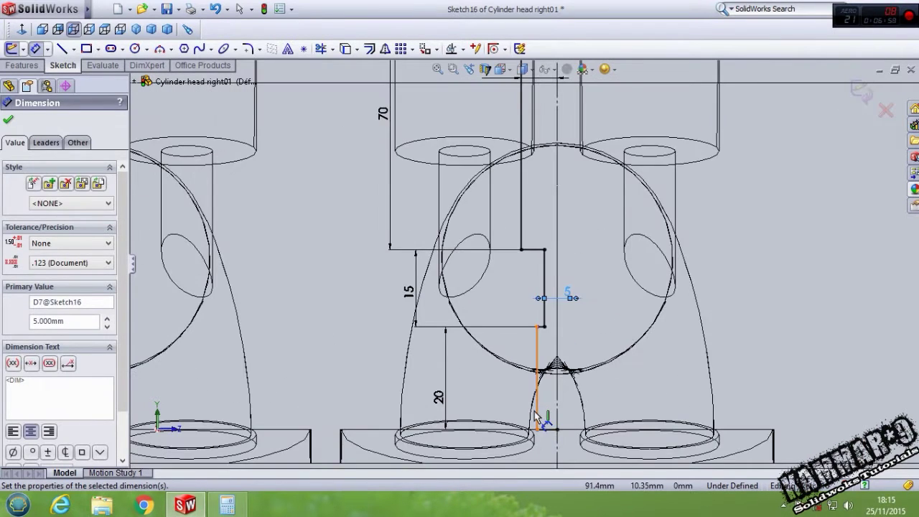
left_click(537, 406)
left_click(557, 408)
left_click(646, 388)
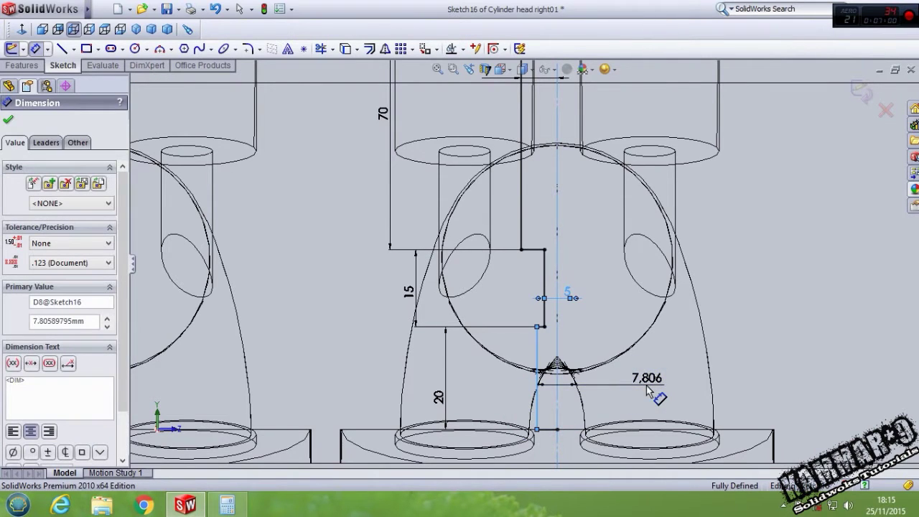
type("3")
key("Return")
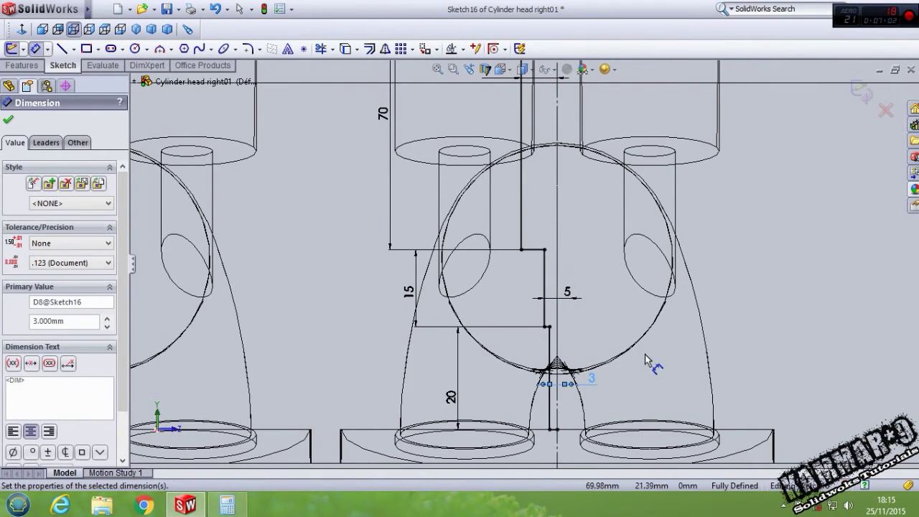
Create a revolved cut from the stepped profile around its centerline, letting the sketch close automatically, and display the model shaded with edges
scroll(645, 359, "up", 5)
scroll(531, 136, "down", 3)
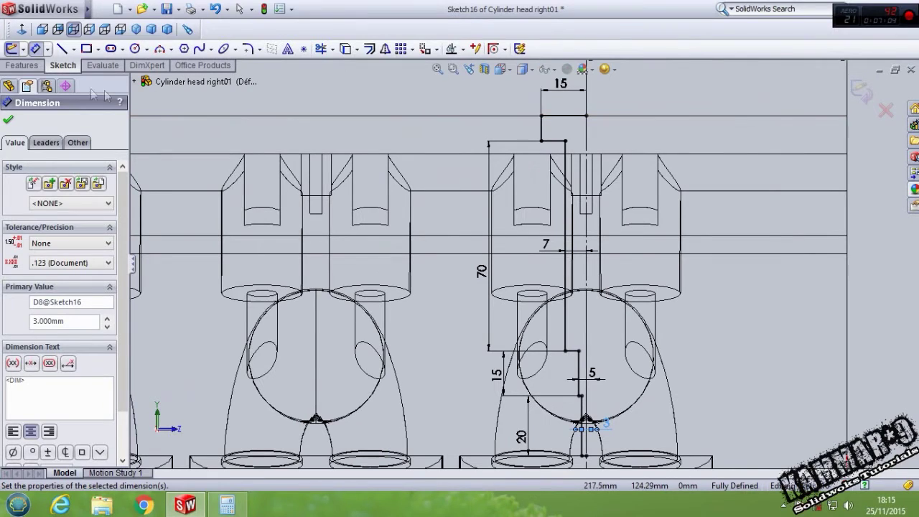
left_click(26, 67)
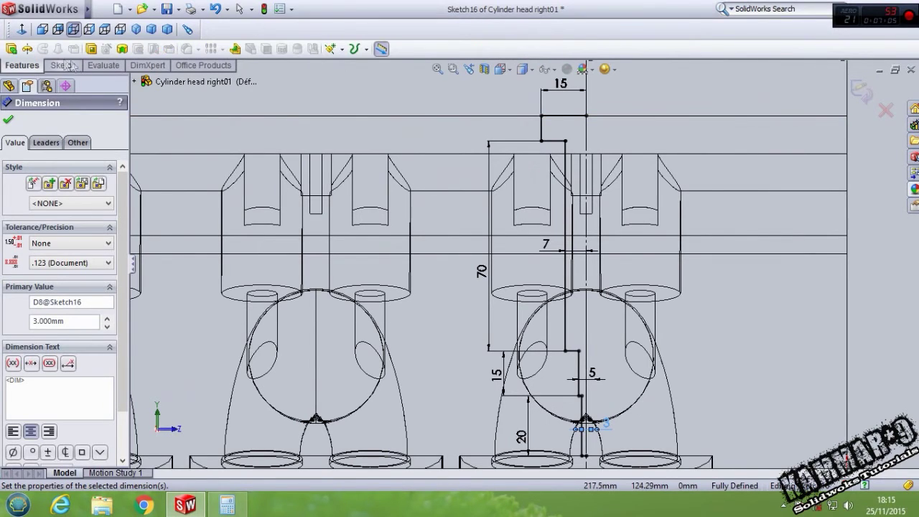
left_click(121, 51)
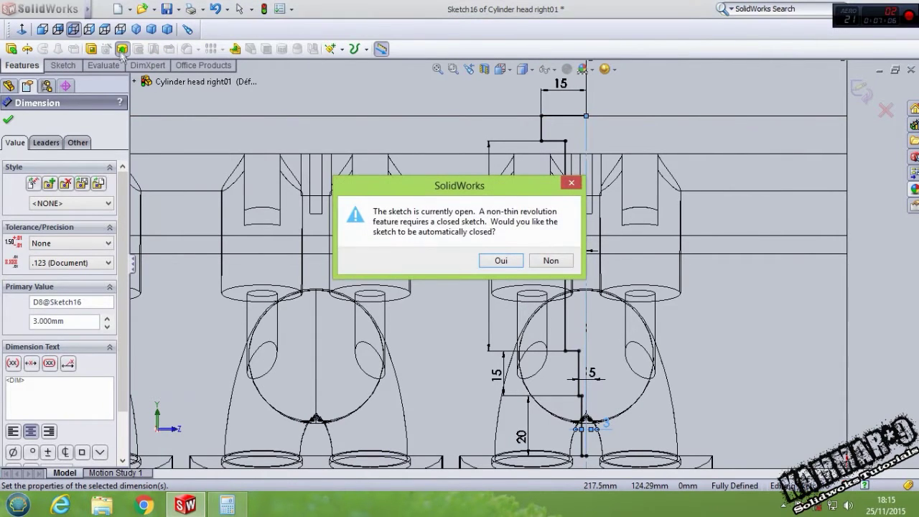
left_click(496, 261)
left_click(8, 120)
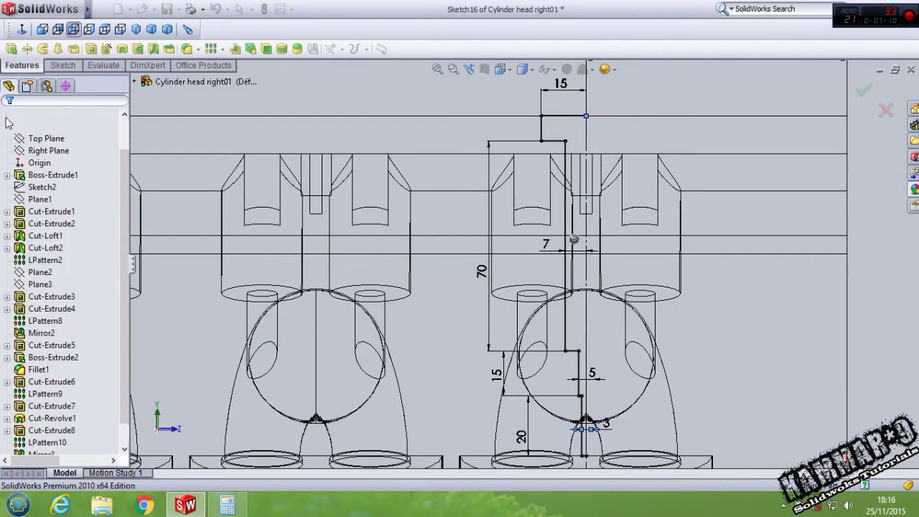
left_click(530, 69)
left_click(525, 83)
Start a sketch on the head's raised top face around the new stepped hole and view it straight on
mouse_move(583, 148)
middle_mouse_down()
mouse_move(537, 219)
mouse_move(539, 246)
middle_mouse_up()
scroll(540, 246, "up", 4)
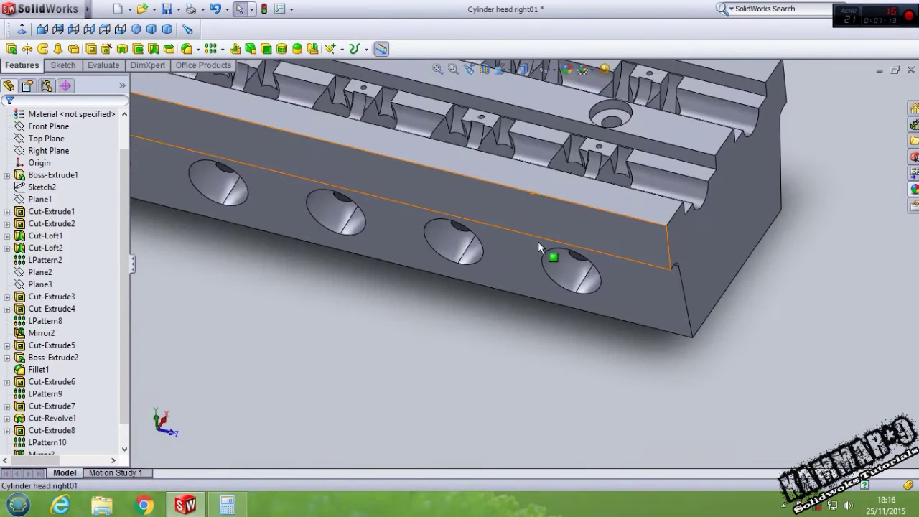
scroll(647, 156, "down", 3)
mouse_move(561, 154)
middle_mouse_down()
mouse_move(552, 184)
mouse_move(569, 143)
middle_mouse_up()
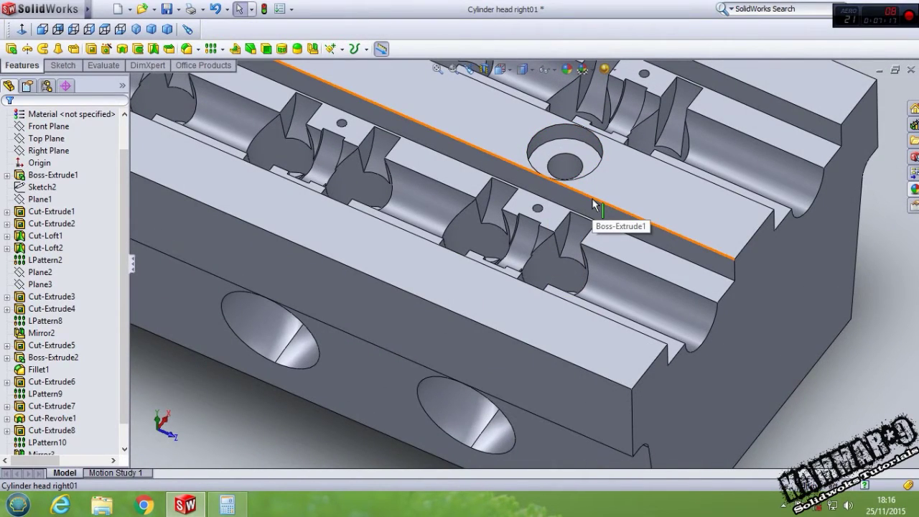
left_click(528, 147)
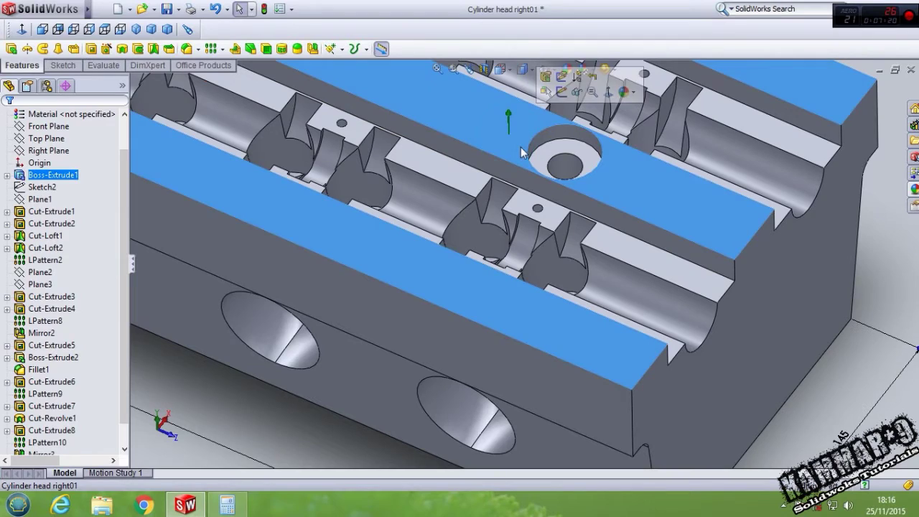
left_click(562, 92)
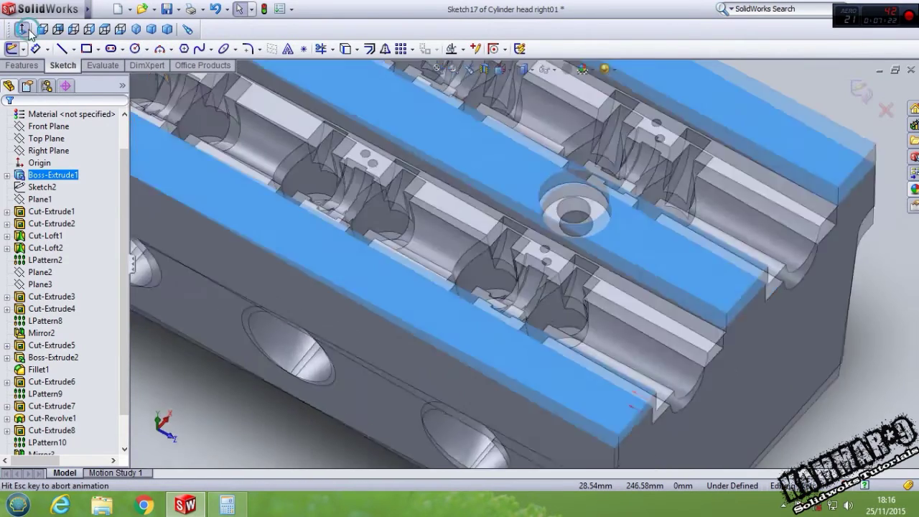
scroll(529, 404, "down", 9)
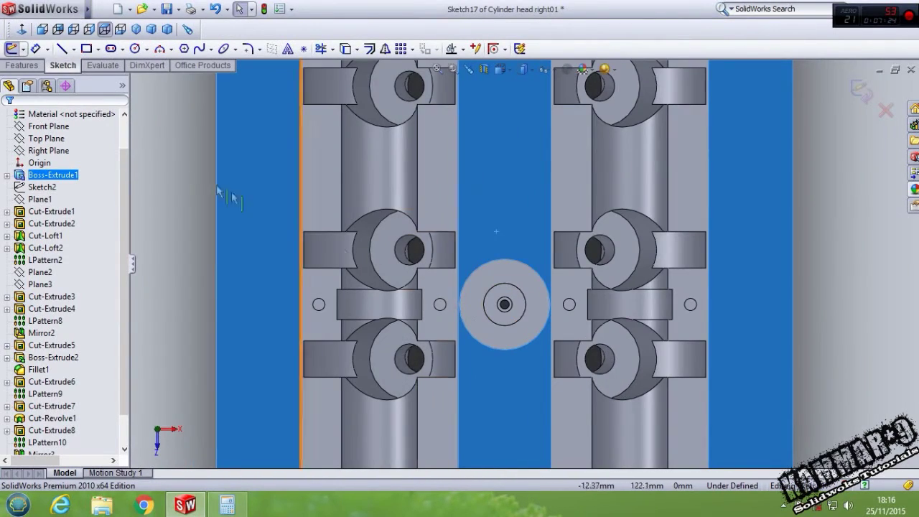
Sketch a corner rectangle about 31 mm wide around the stepped hole, spanning the full width of the middle rib
left_click(86, 49)
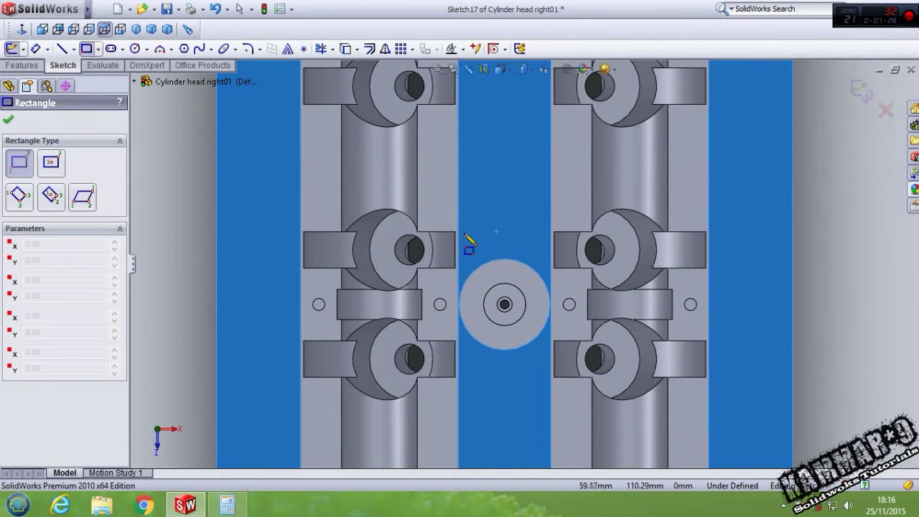
scroll(455, 231, "down", 2)
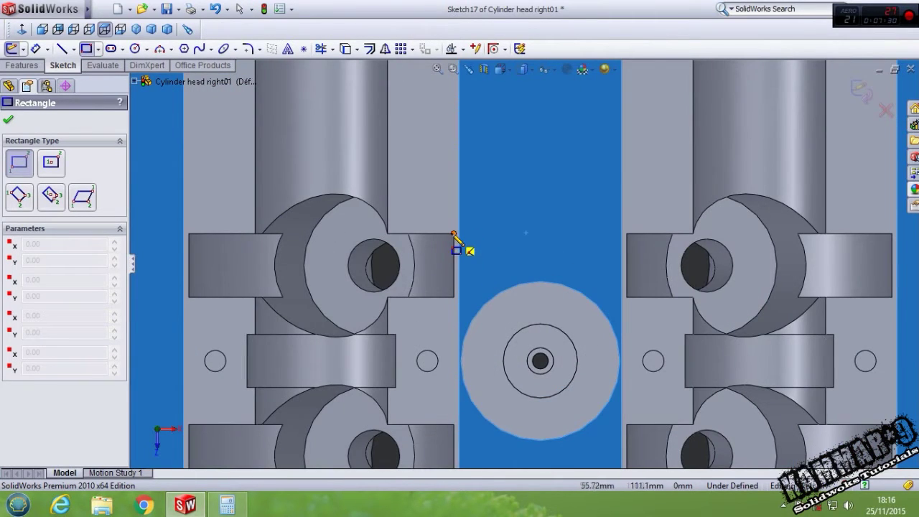
left_click(461, 236)
scroll(572, 349, "up", 3)
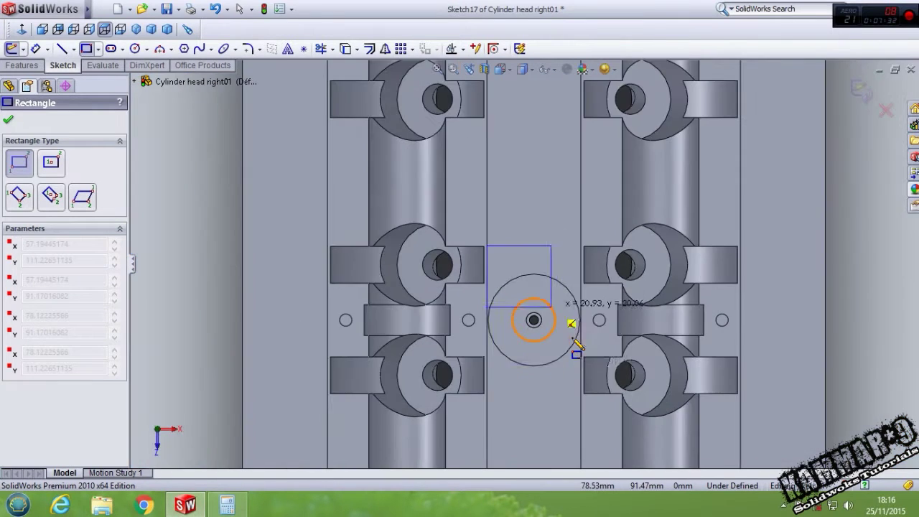
scroll(572, 373, "down", 3)
left_click(582, 394)
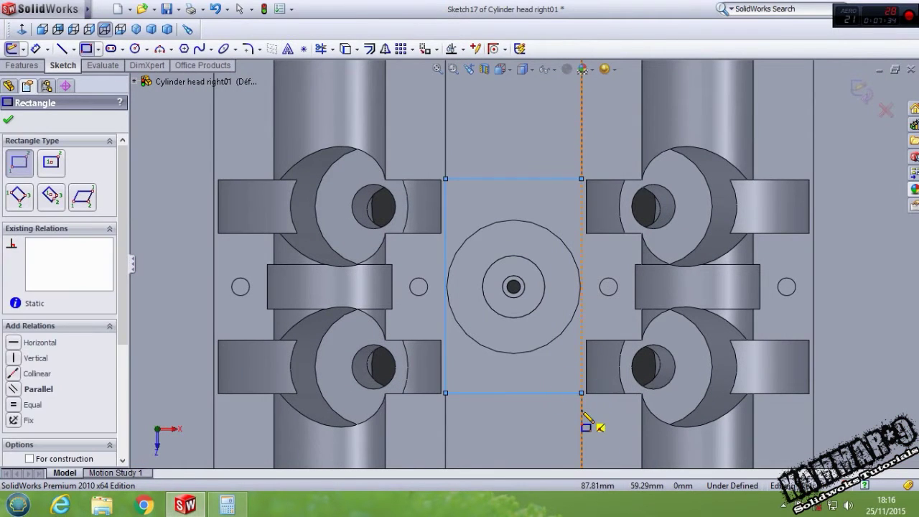
key("Escape")
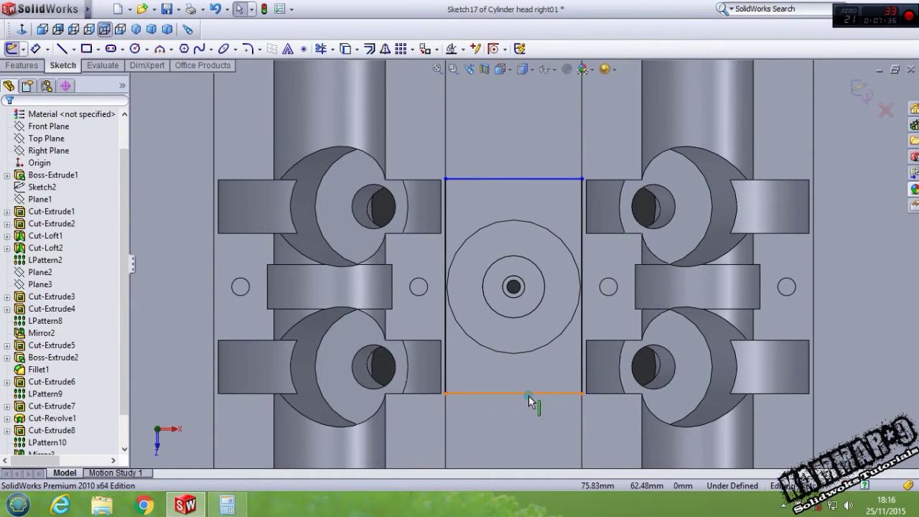
Make the rectangle's two horizontal sides collinear with the outer edges of the neighbouring valve pockets
left_click(529, 394)
left_click(607, 394, "ctrl")
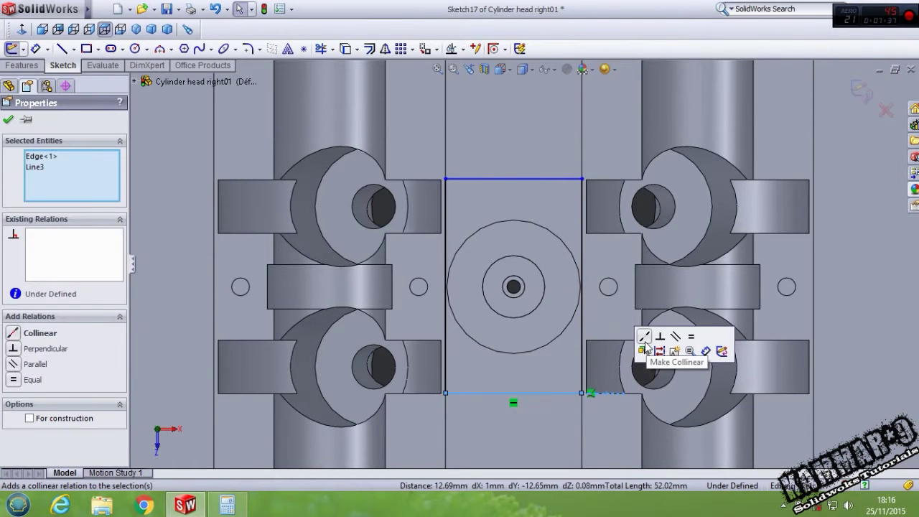
left_click(651, 349)
key("Escape")
left_click(575, 179)
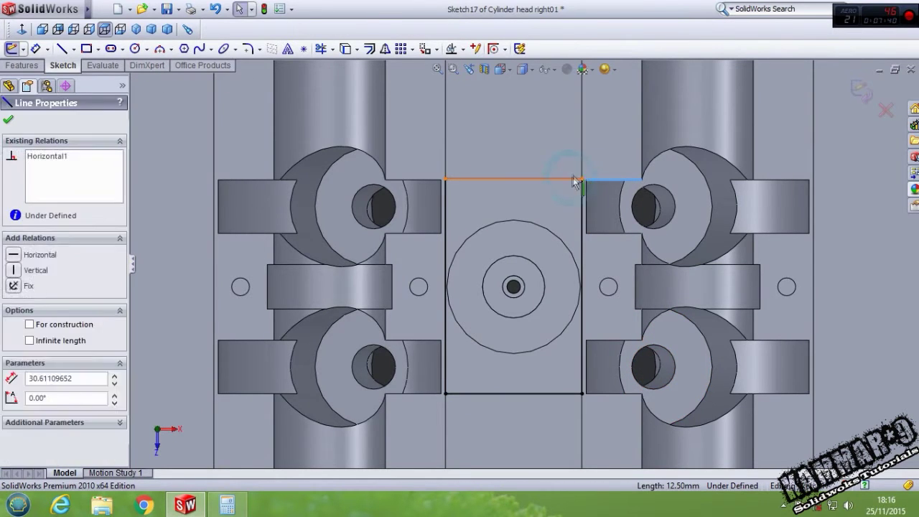
left_click(611, 179, "ctrl")
left_click(604, 124)
Cut-extrude the rectangle blind to a depth of 5 mm
middle_click_drag(449, 284, 437, 237)
scroll(437, 232, "up", 3)
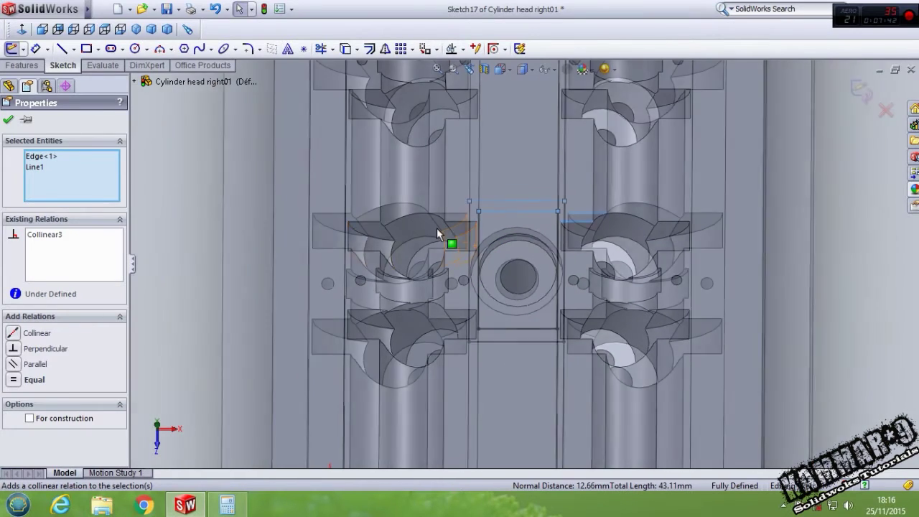
left_click(250, 232)
middle_click_drag(426, 290, 394, 257)
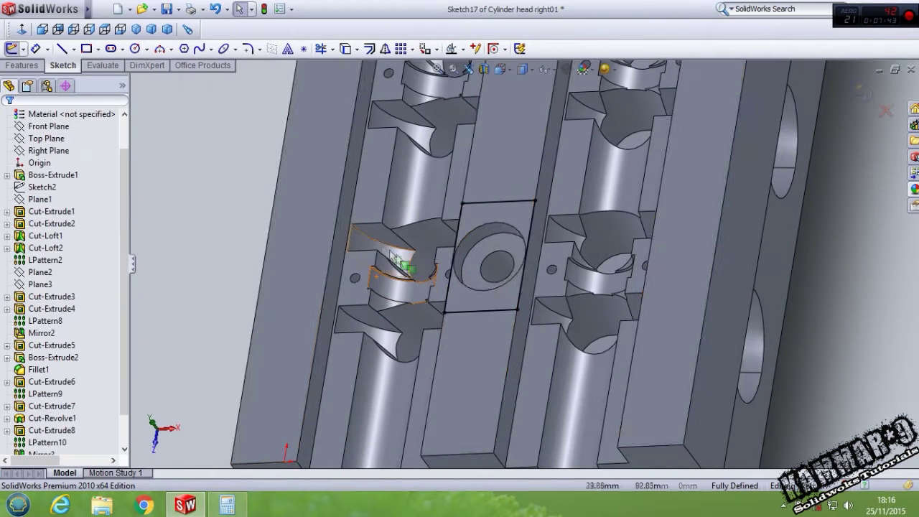
left_click(22, 65)
left_click(90, 49)
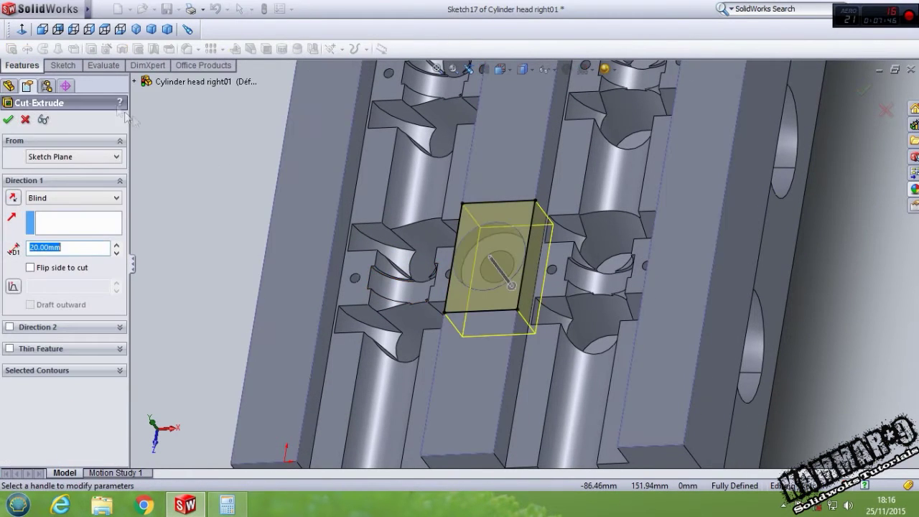
type("5")
key("Return")
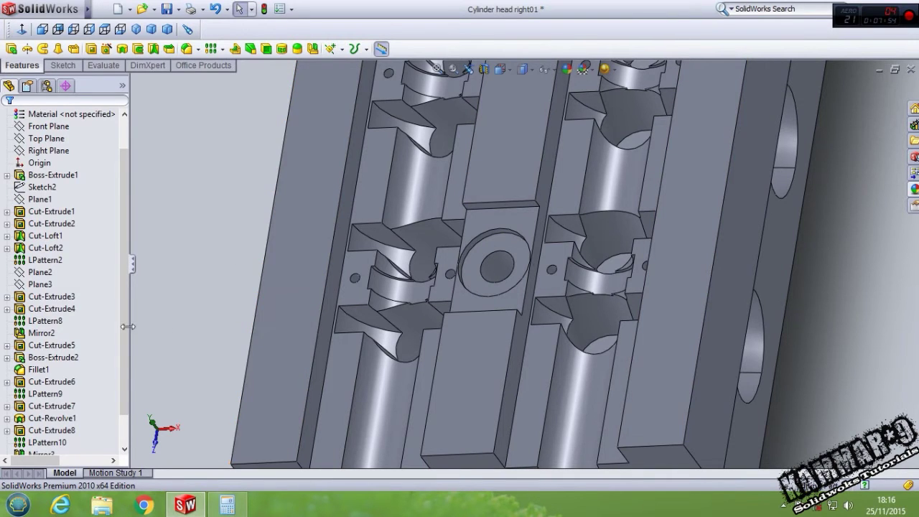
Try to linear-pattern the stepped hole and the rectangular recess together along the middle rib's edge, six instances spaced 90 mm in the reversed direction
left_click_drag(125, 327, 130, 368)
left_click(66, 431)
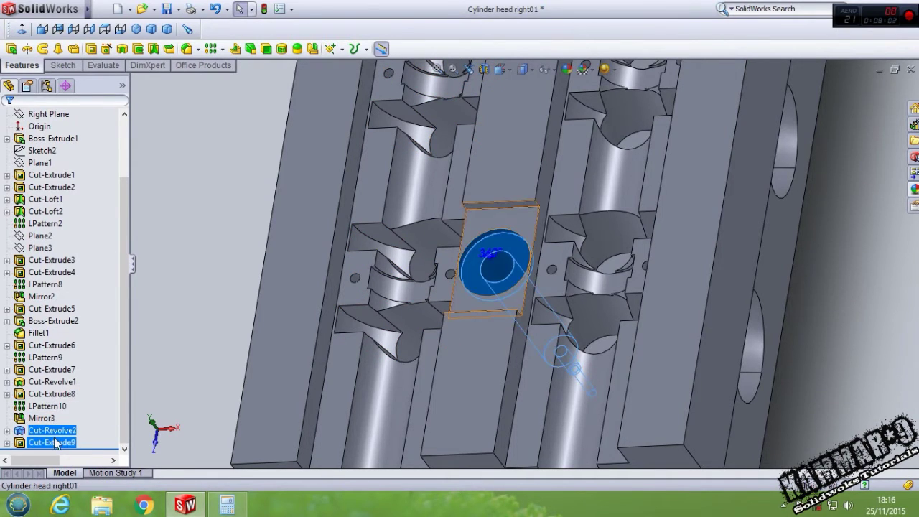
left_click(58, 442, "ctrl")
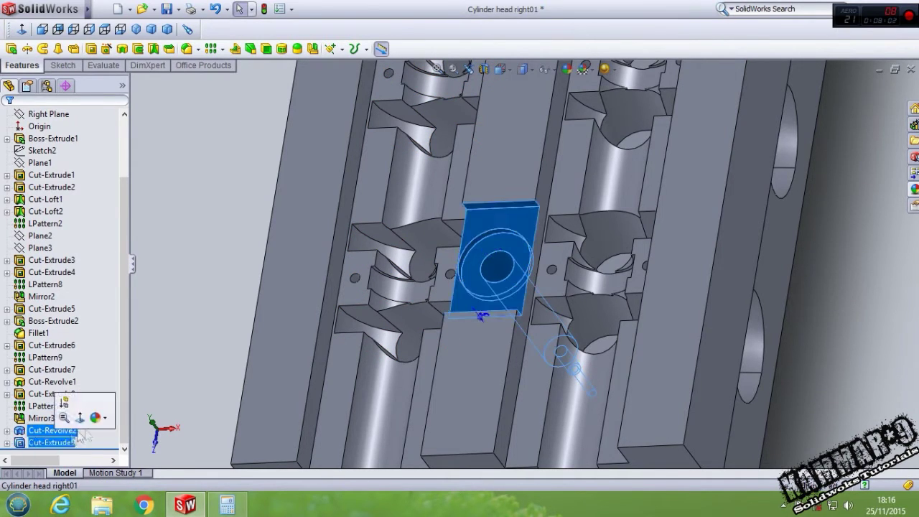
left_click(222, 53)
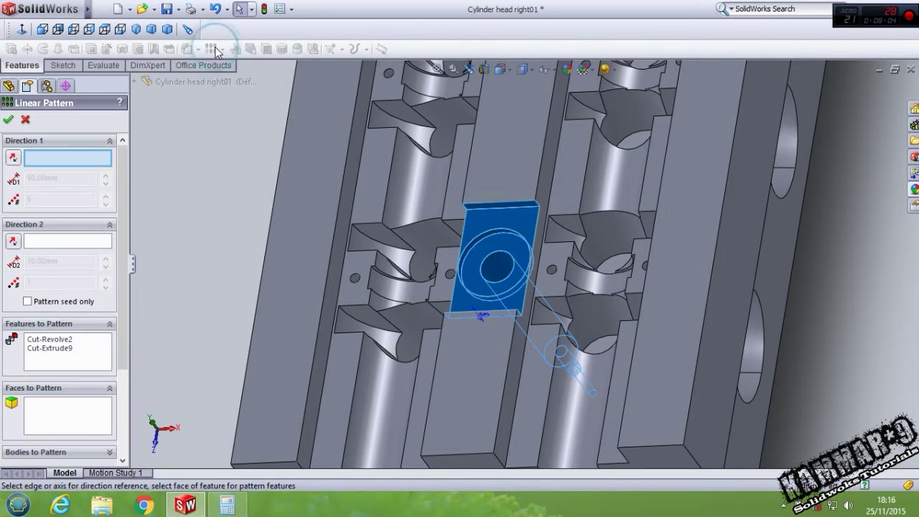
left_click(441, 344)
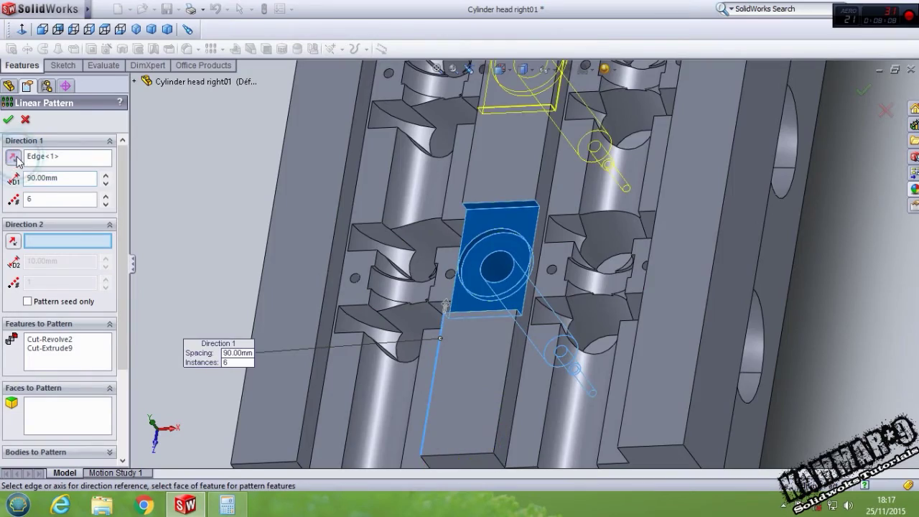
scroll(455, 208, "up", 6)
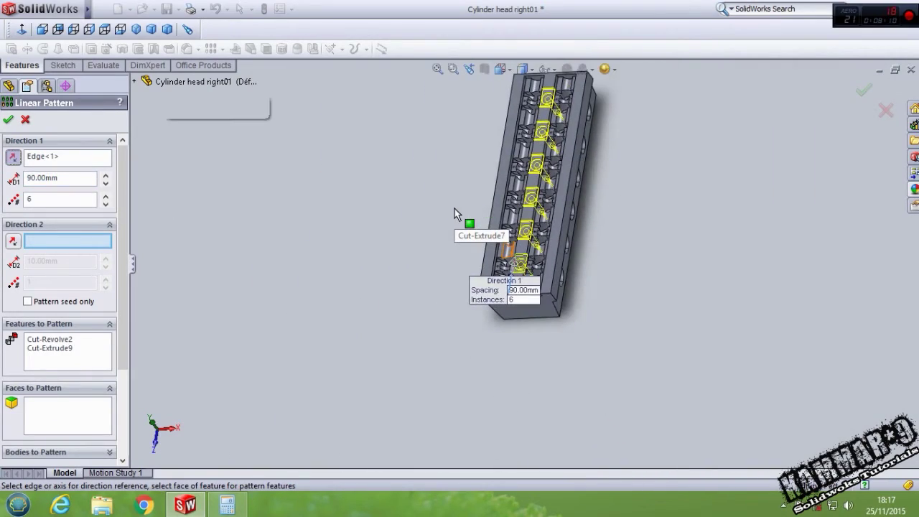
scroll(509, 247, "down", 3)
scroll(509, 248, "down", 1)
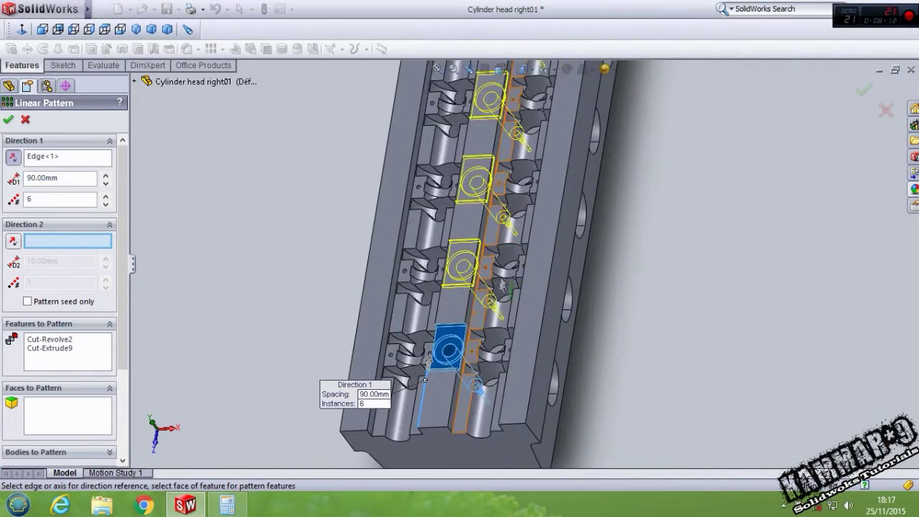
middle_click_drag(509, 248, 462, 209)
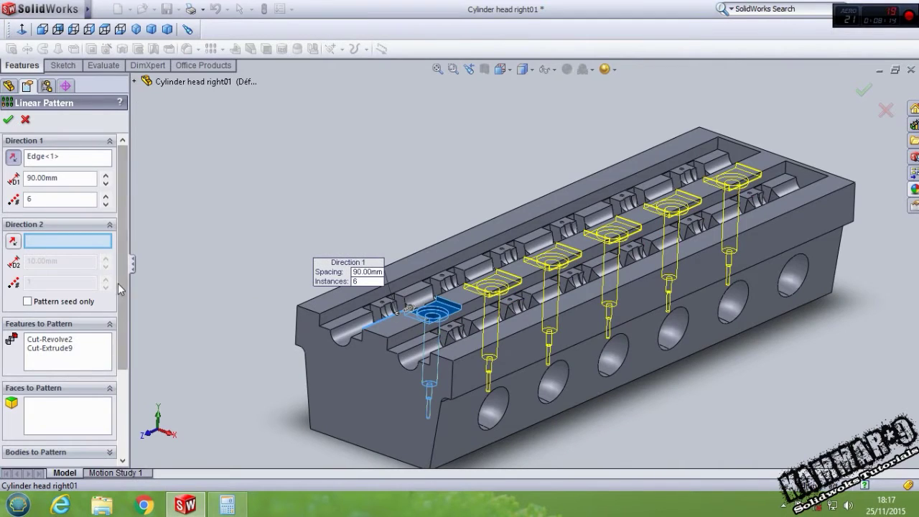
mouse_move(122, 309)
left_mouse_down()
mouse_move(123, 376)
mouse_move(127, 310)
left_mouse_up()
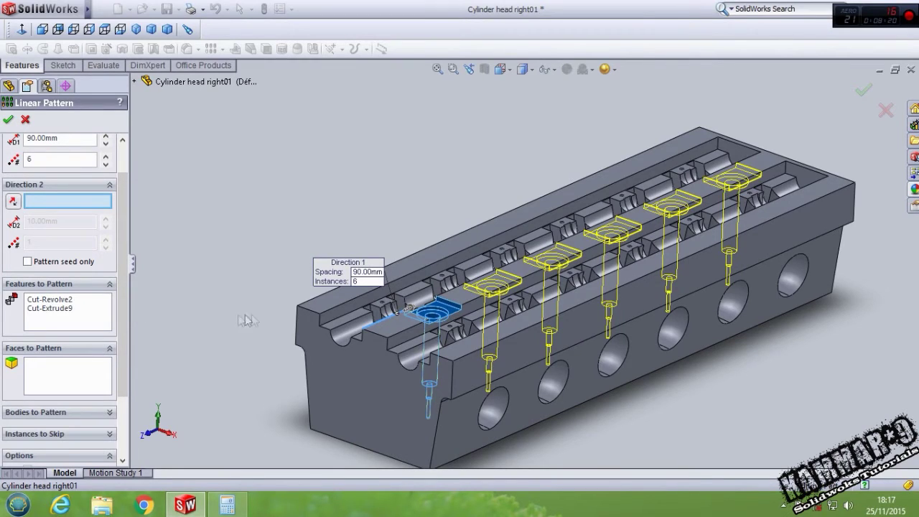
scroll(53, 288, "up", 2)
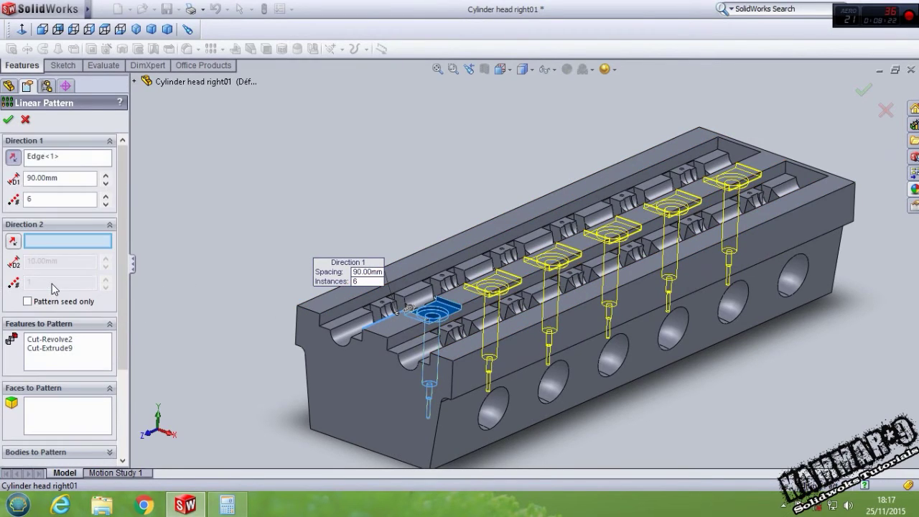
scroll(558, 242, "down", 2)
middle_click_drag(558, 242, 529, 242)
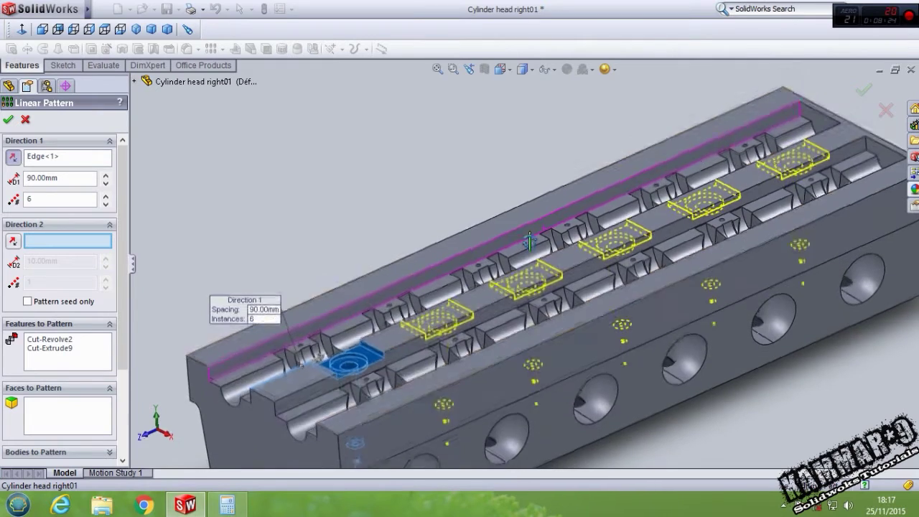
scroll(374, 348, "down", 3)
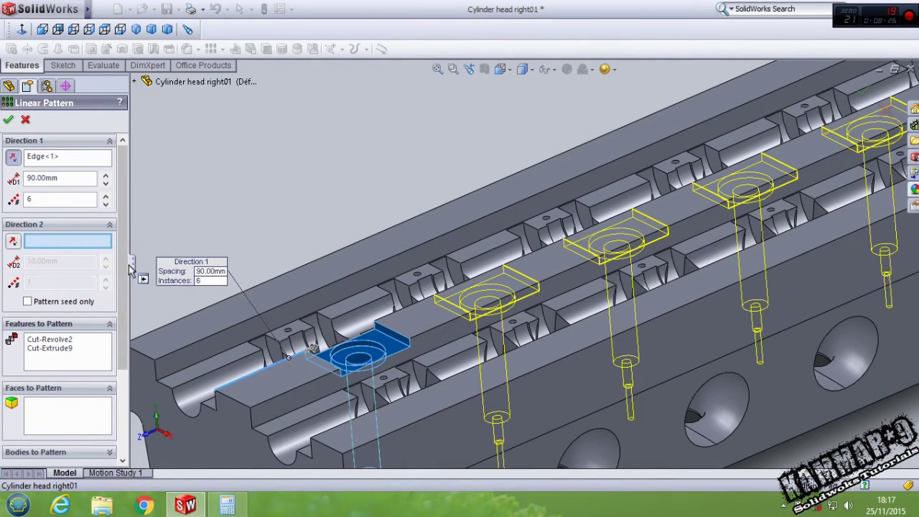
key("Escape")
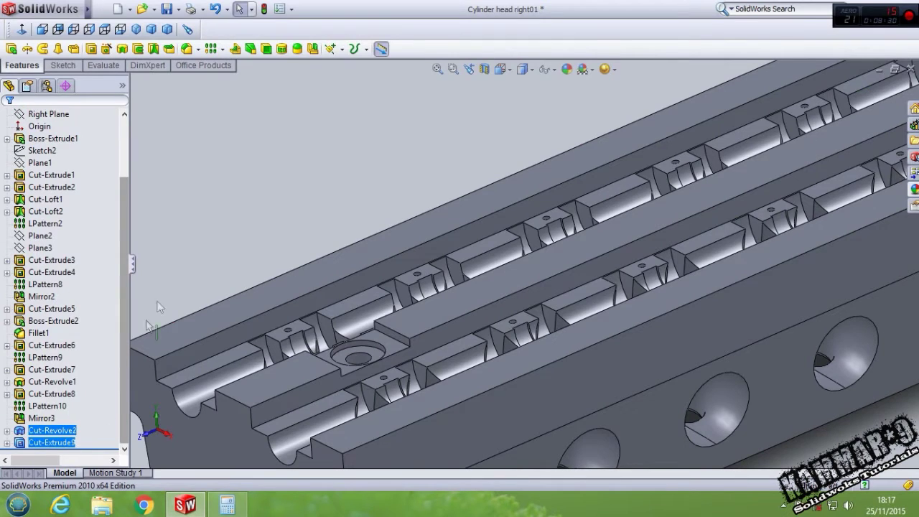
left_click(191, 218)
Linear-pattern only the stepped hole along the middle rib's edge with six instances spaced 90 mm apart, with geometry pattern turned off
left_click(52, 430)
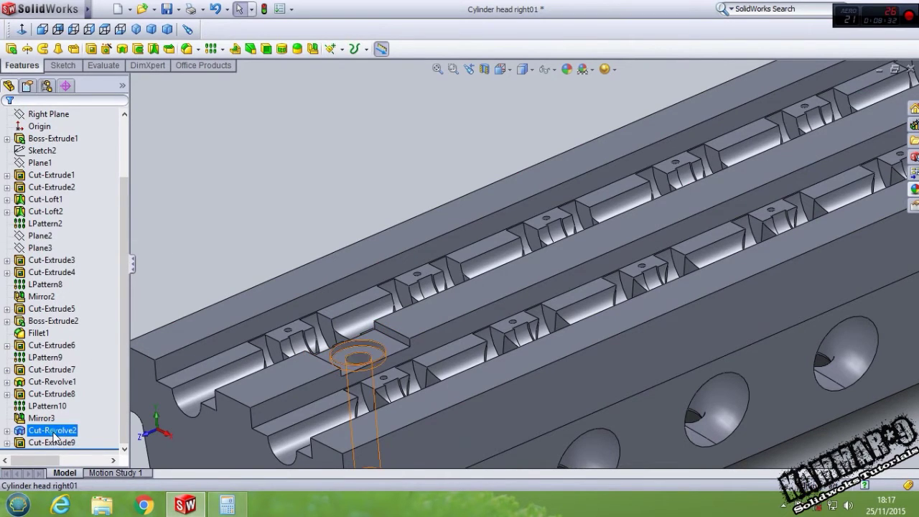
left_click(224, 49)
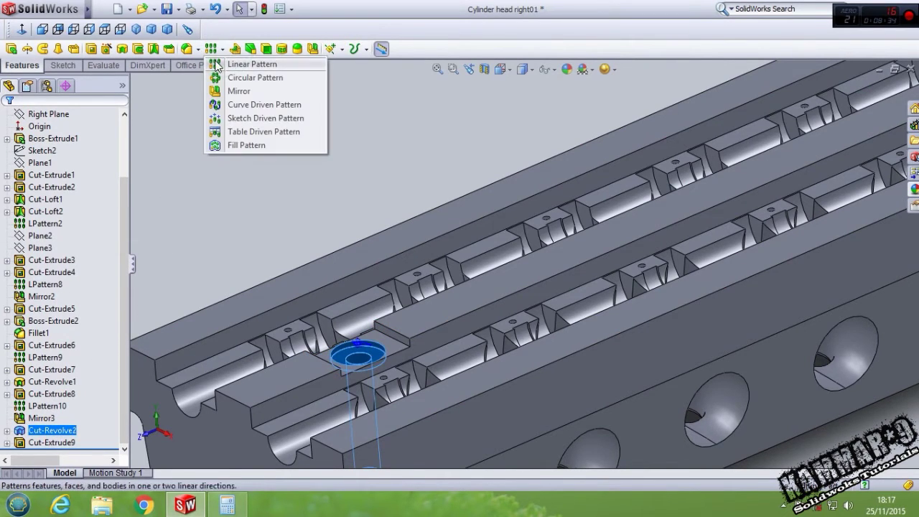
left_click(237, 63)
left_click(430, 333)
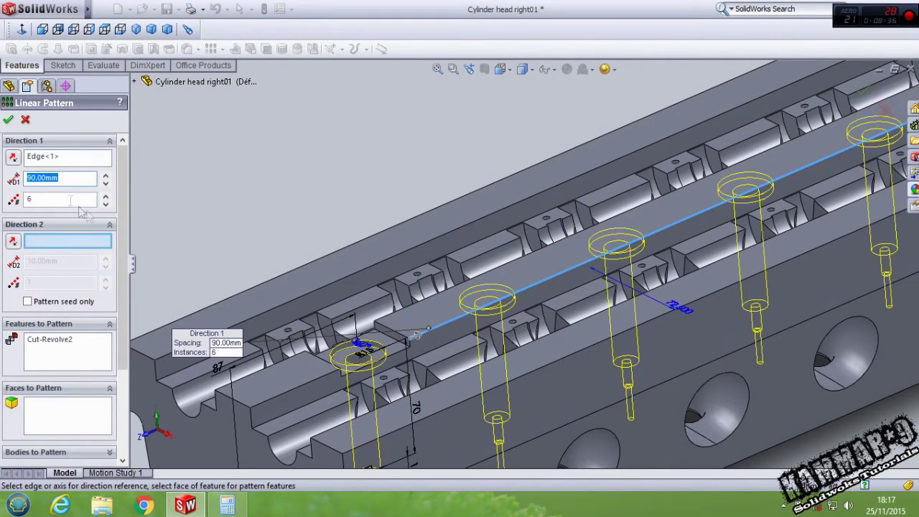
left_click(9, 121)
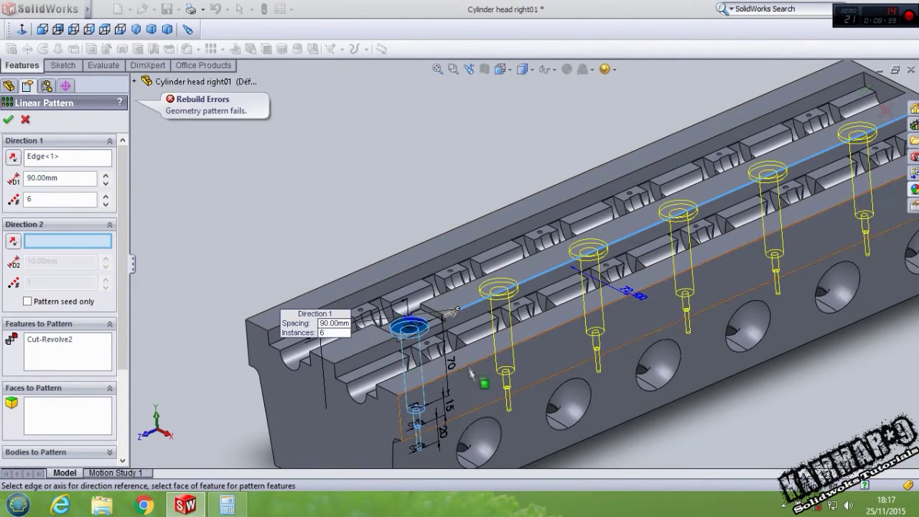
middle_click_drag(316, 302, 427, 209)
scroll(413, 167, "up", 2)
scroll(503, 406, "down", 9)
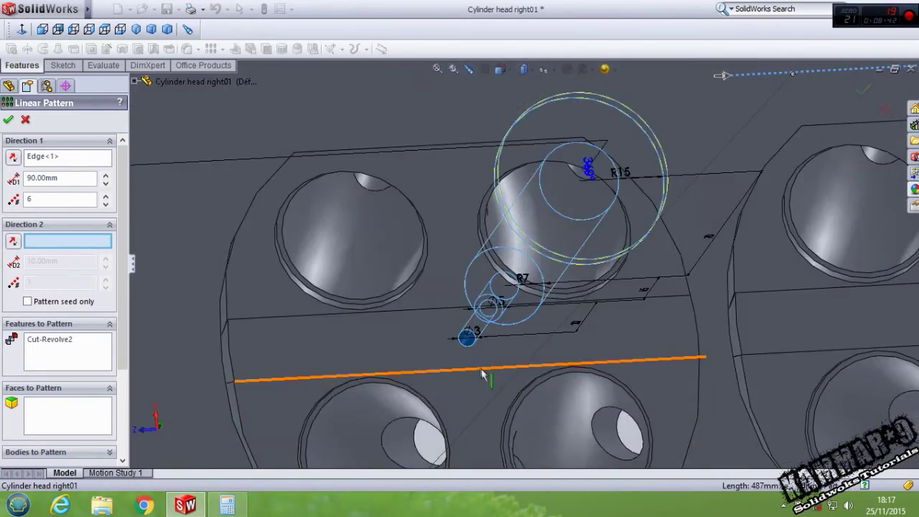
scroll(481, 373, "up", 10)
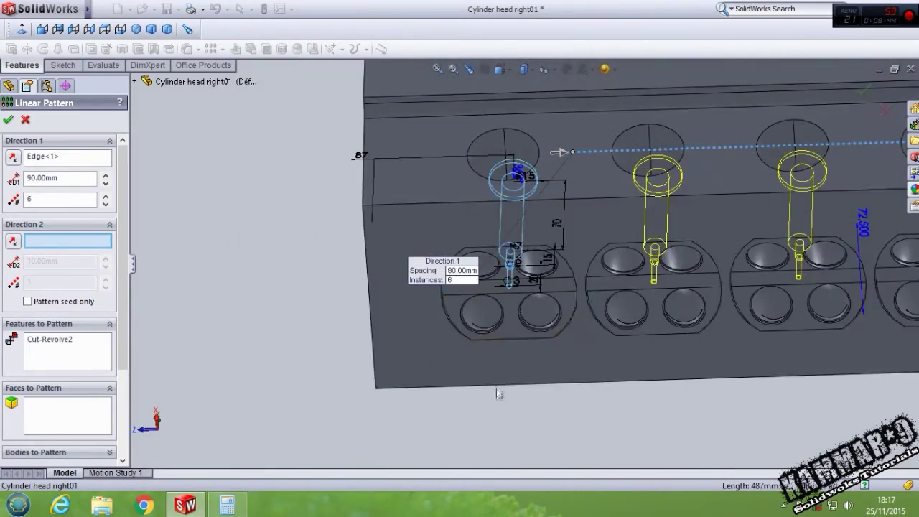
middle_click_drag(499, 394, 514, 205)
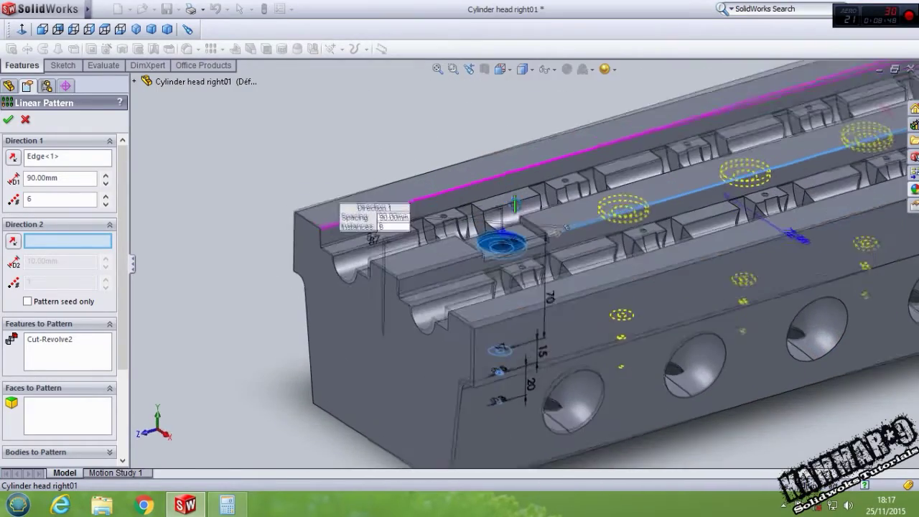
scroll(514, 205, "down", 10)
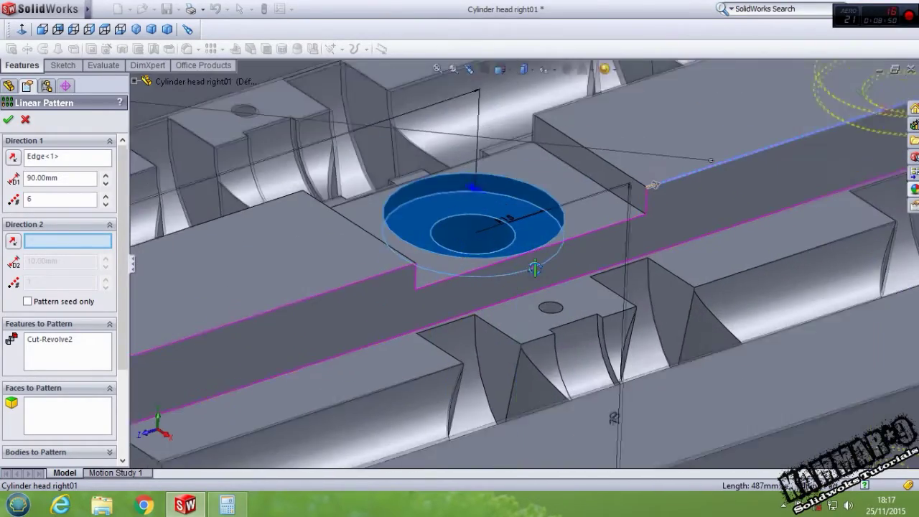
middle_click_drag(535, 268, 541, 294)
scroll(523, 297, "up", 2)
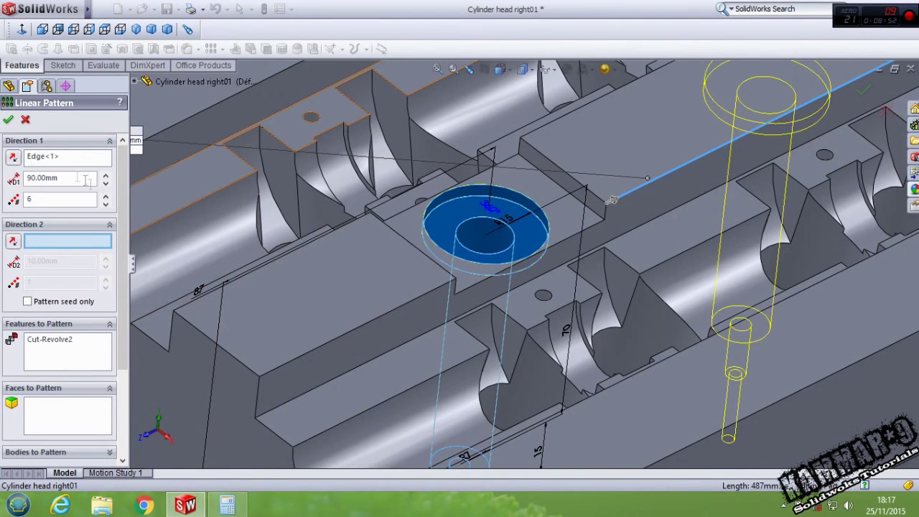
scroll(71, 360, "down", 3)
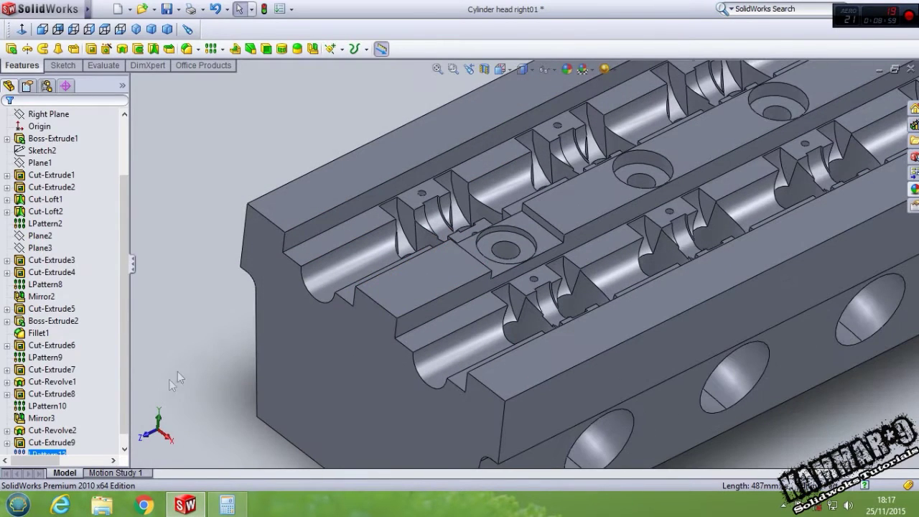
Edit the stepped hole's linear pattern to include the rectangular recess cut as a second patterned feature
left_click(77, 431, "ctrl")
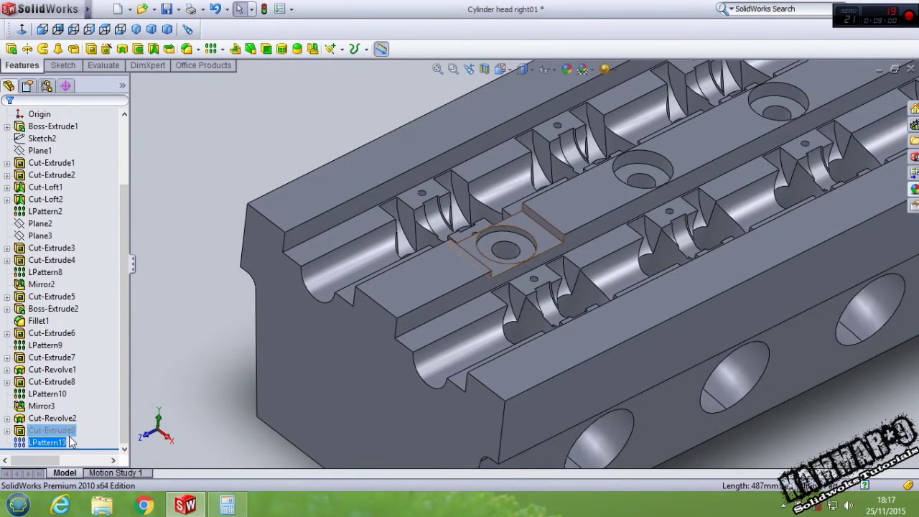
left_click(46, 443)
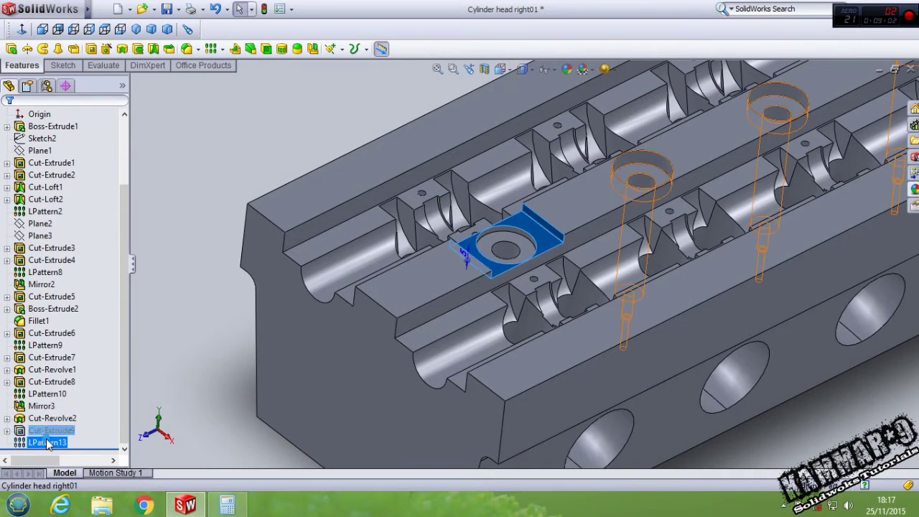
left_click(100, 410)
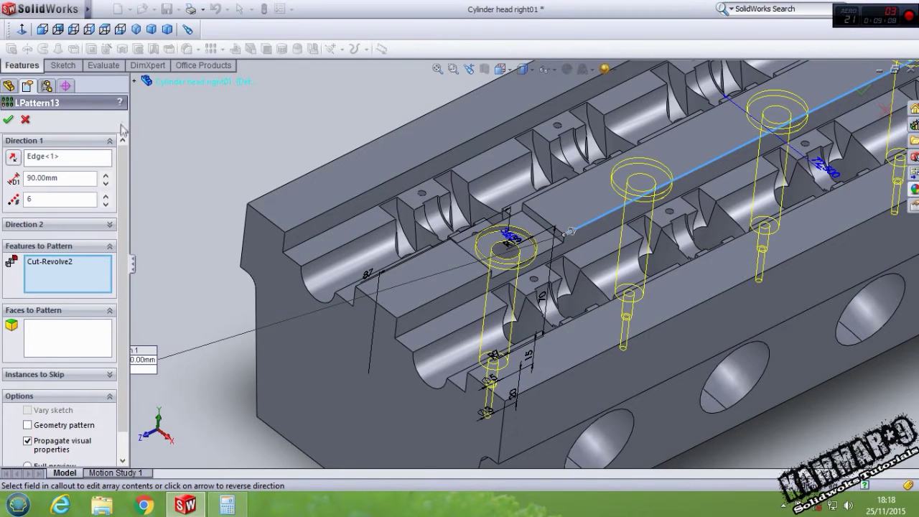
left_click(137, 84)
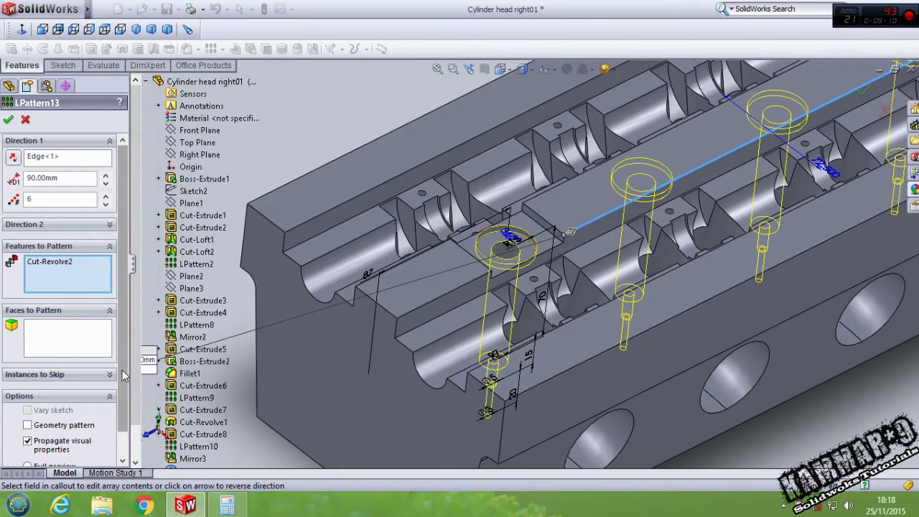
scroll(75, 392, "down", 1)
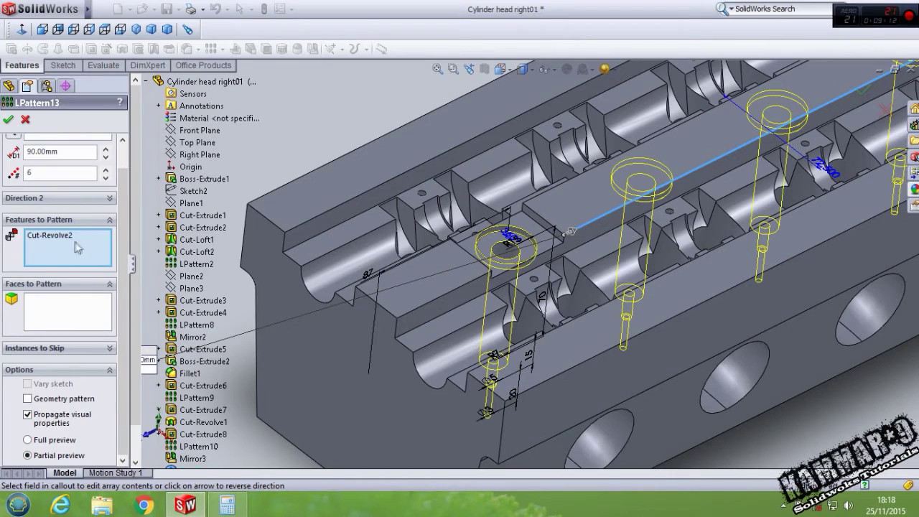
scroll(166, 417, "down", 1)
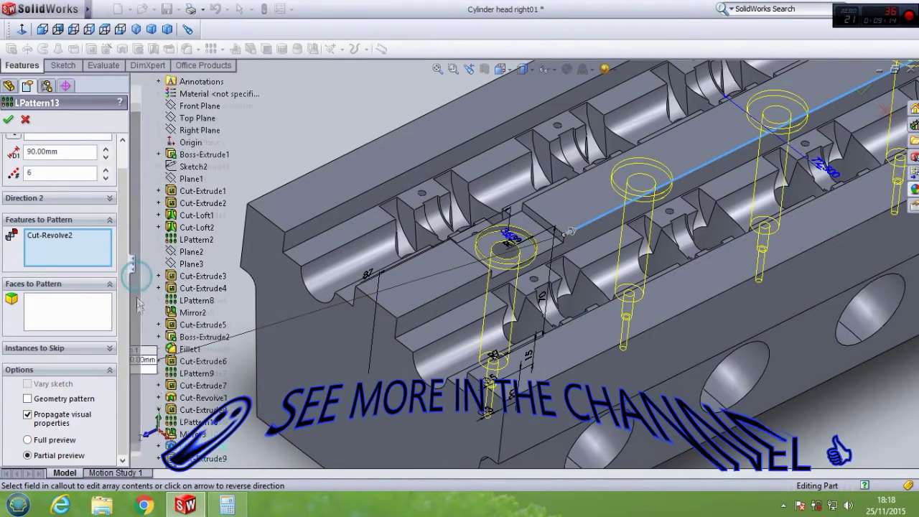
left_click(194, 446)
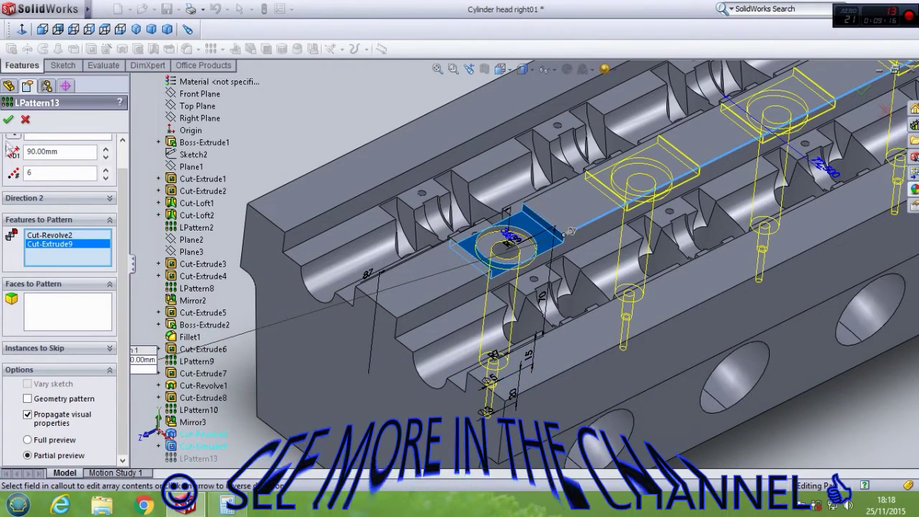
left_click(7, 121)
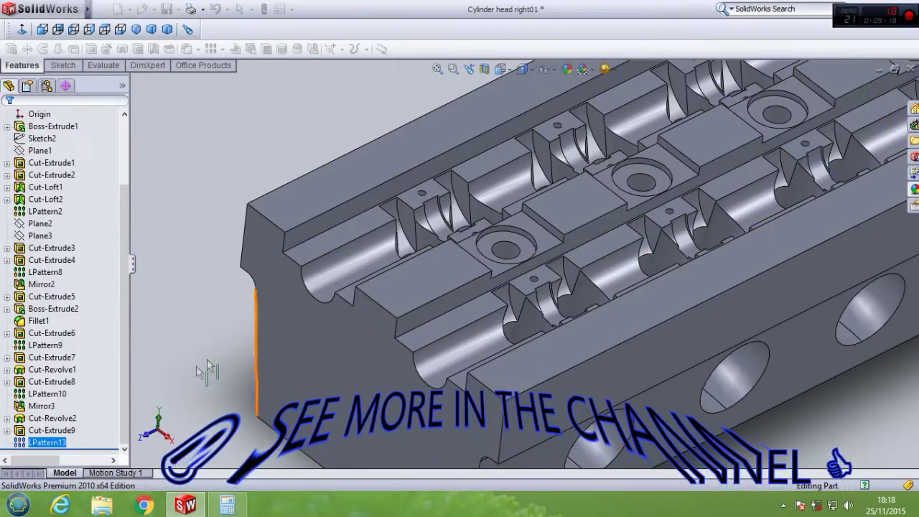
Examine the patterned stepped holes and recesses along the full length of the head's middle rib
scroll(327, 332, "up", 3)
middle_click_drag(326, 332, 532, 230)
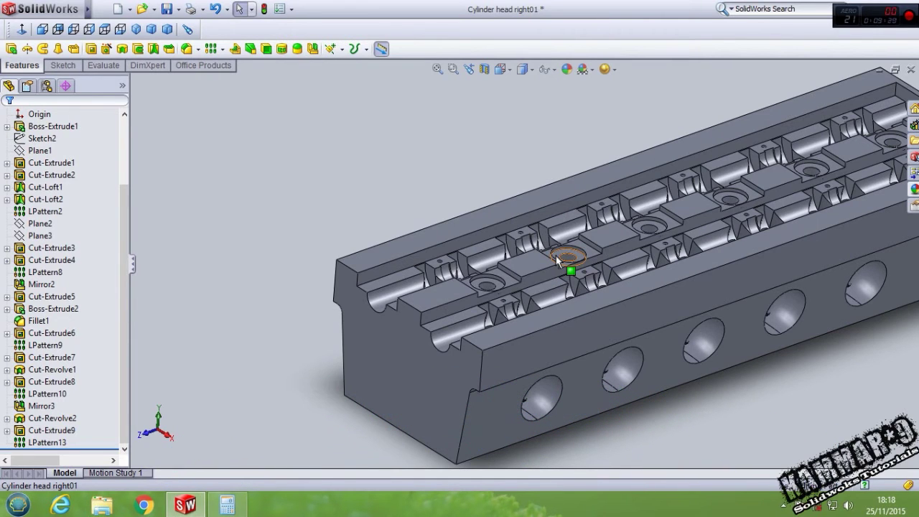
scroll(639, 183, "up", 3)
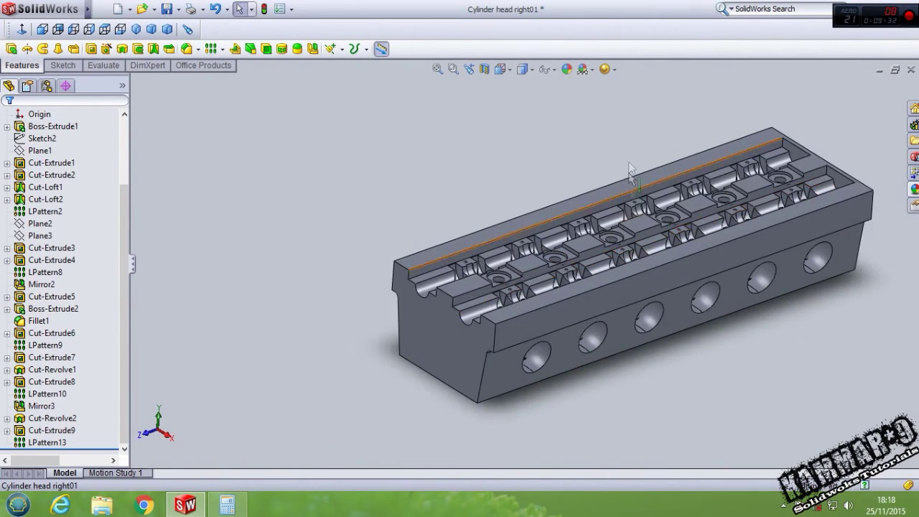
middle_click_drag(641, 176, 638, 157)
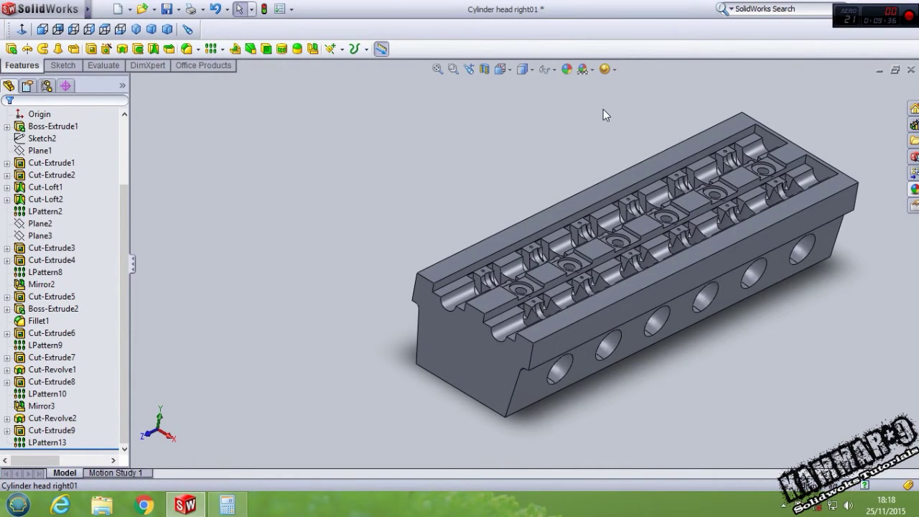
middle_click_drag(603, 109, 683, 136)
scroll(719, 115, "down", 3)
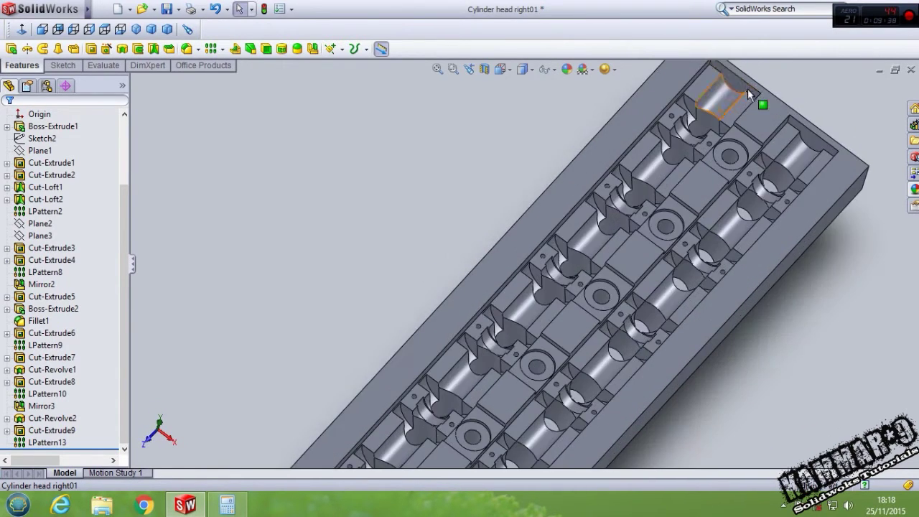
scroll(750, 97, "down", 2)
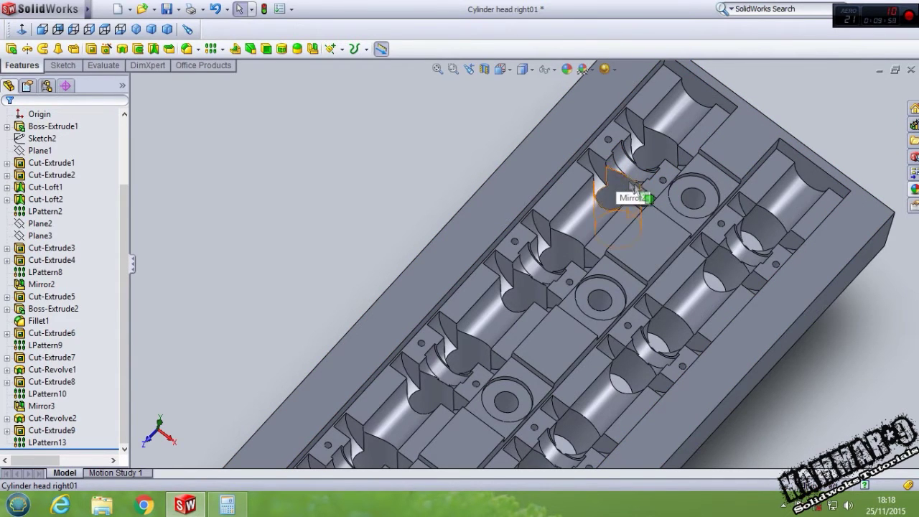
Start a new sketch on the flat narrow ledge between the middle rib and the right-hand camshaft channel
middle_click_drag(629, 166, 626, 195)
left_click(708, 169)
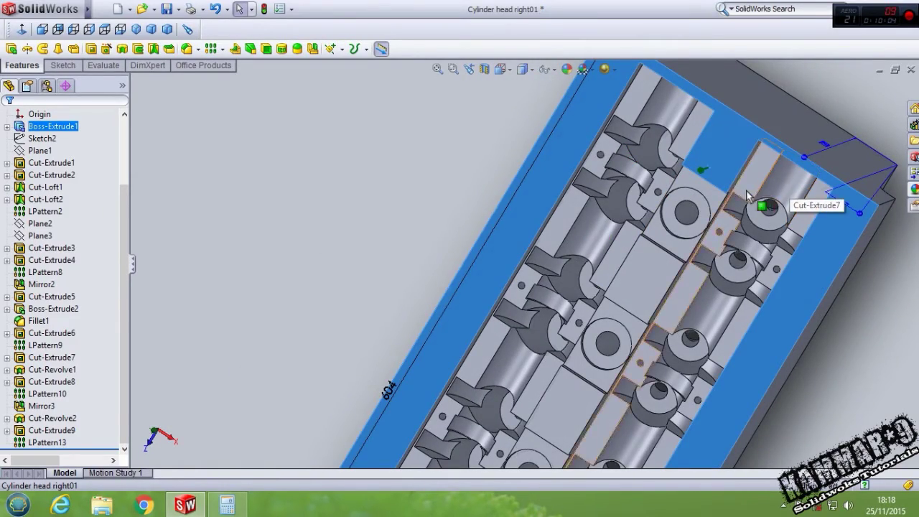
middle_click_drag(746, 189, 753, 168)
left_click(753, 168)
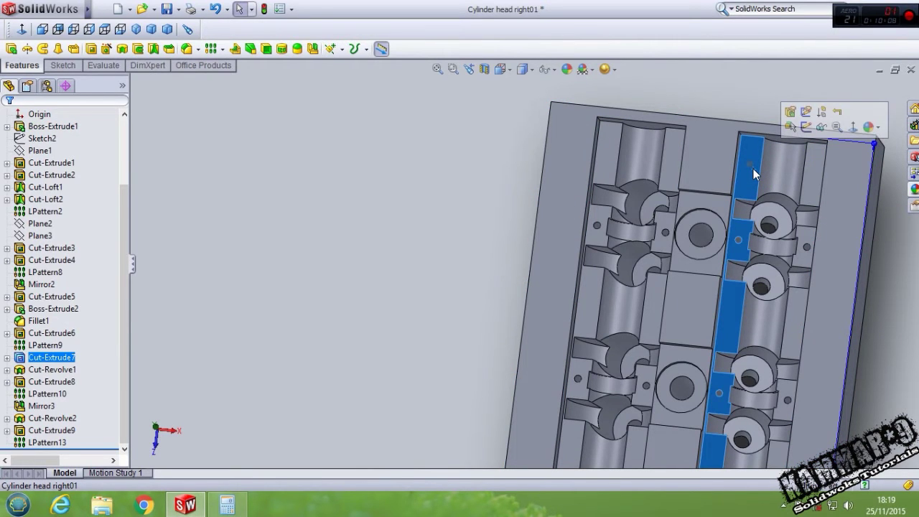
scroll(746, 206, "up", 3)
scroll(655, 376, "down", 2)
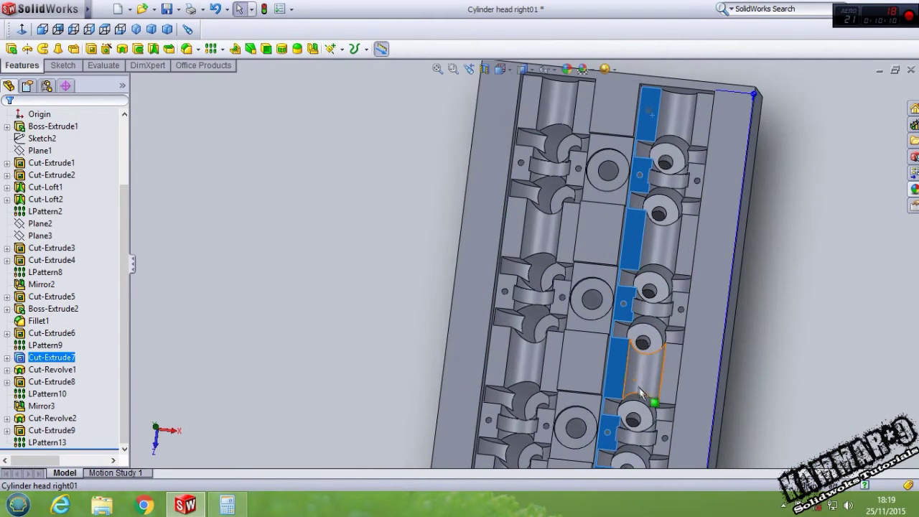
scroll(635, 150, "down", 2)
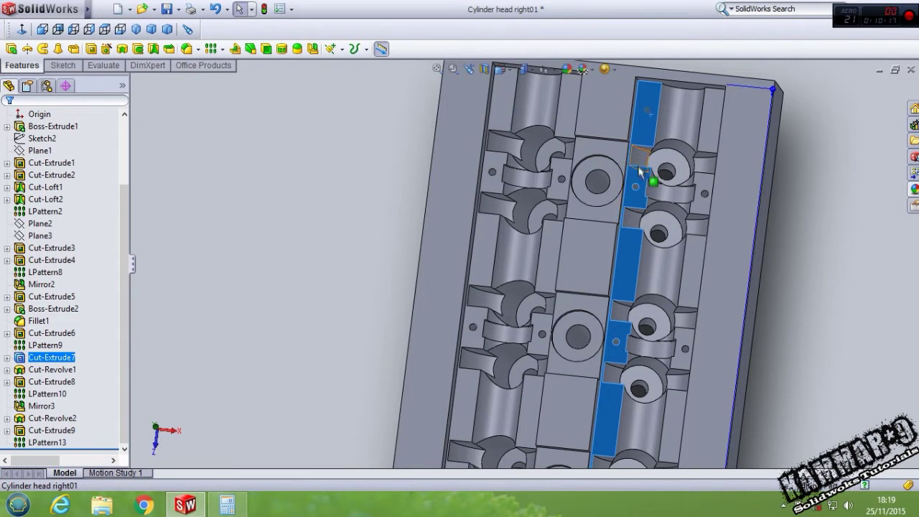
scroll(636, 152, "down", 2)
left_click(636, 152)
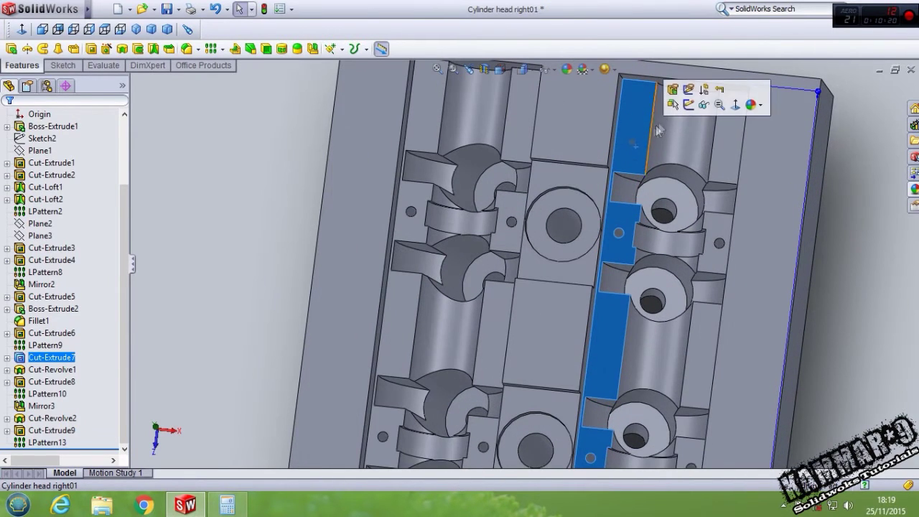
left_click(686, 103)
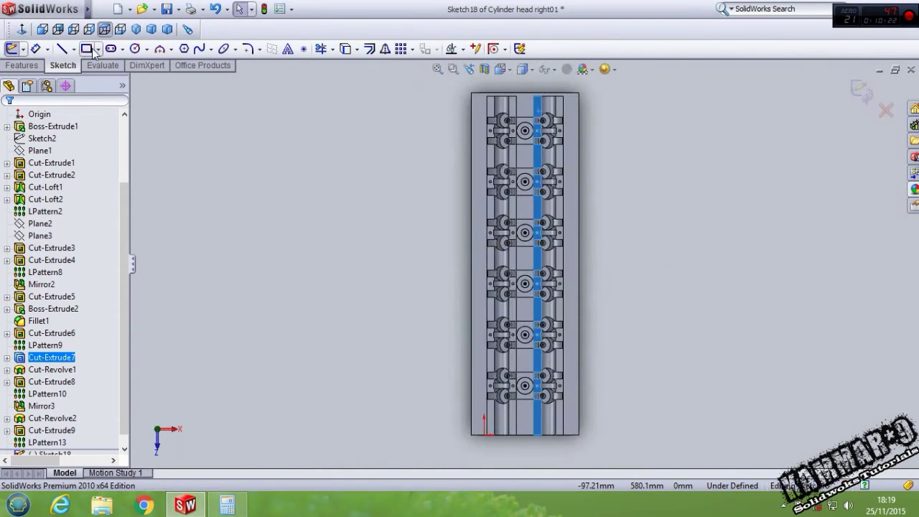
Sketch a rectangle about 52 mm wide across the right-hand channel near the head's upper end, and set its height to 20 mm
left_click(86, 49)
scroll(553, 126, "down", 3)
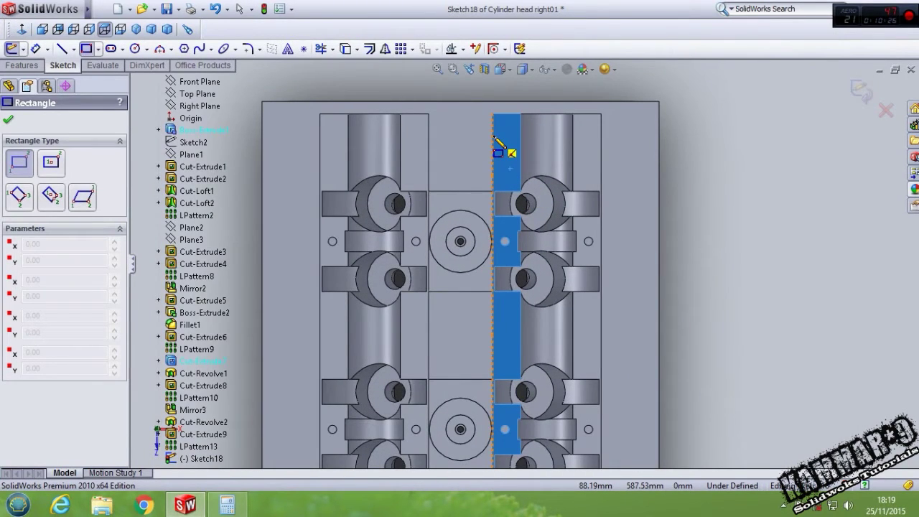
left_click(493, 135)
left_click(602, 171)
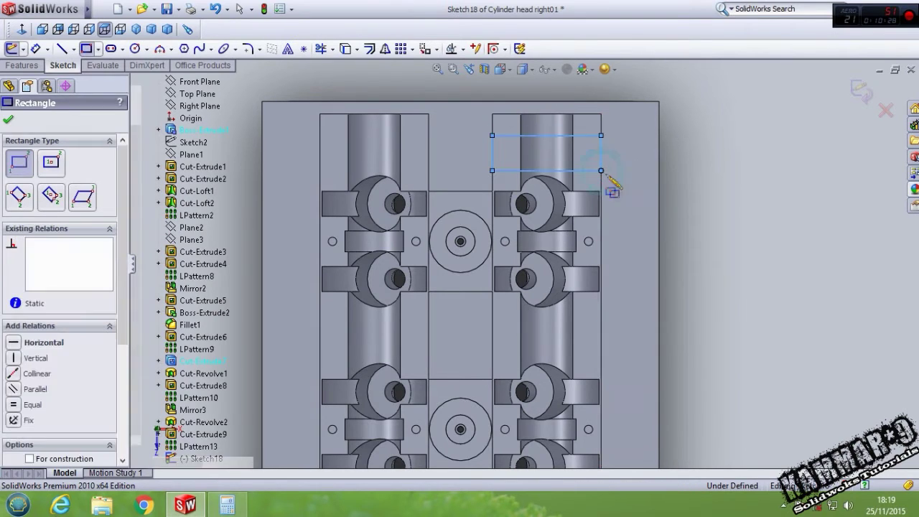
right_click_drag(675, 208, 678, 162)
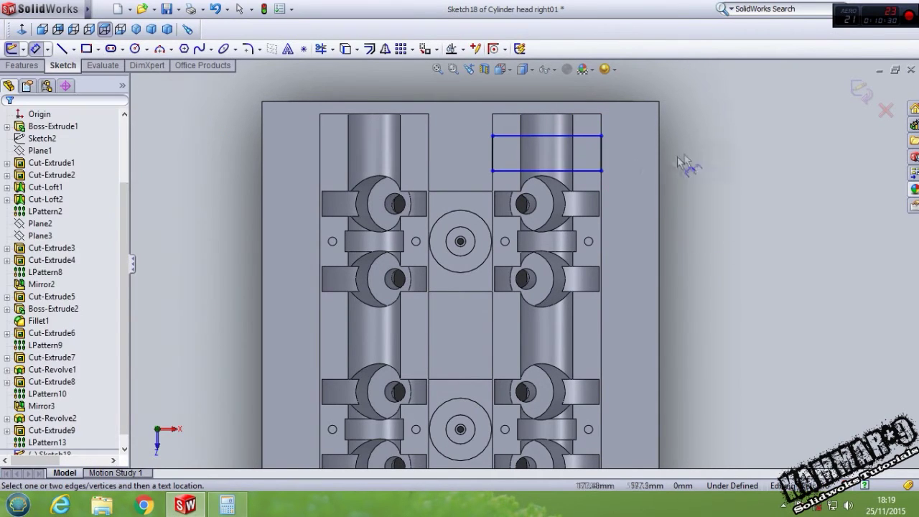
left_click(602, 159)
left_click(632, 163)
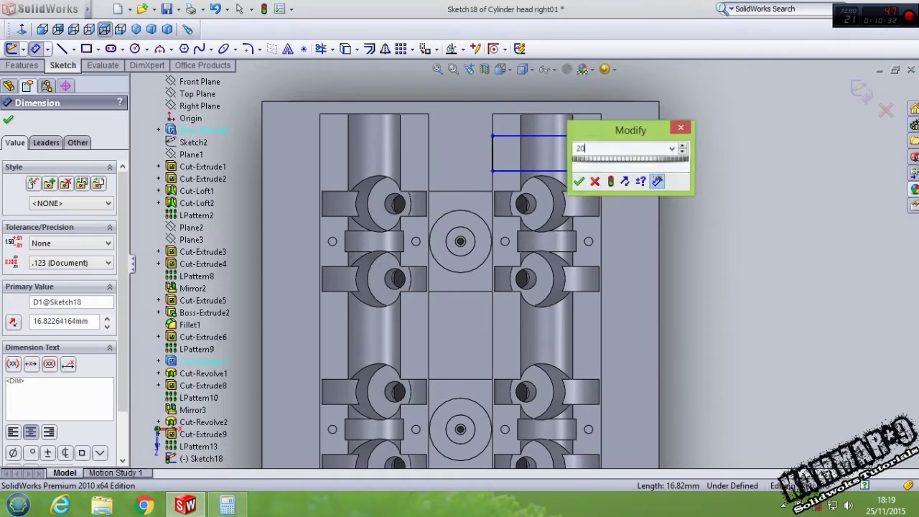
type("20")
key("Return")
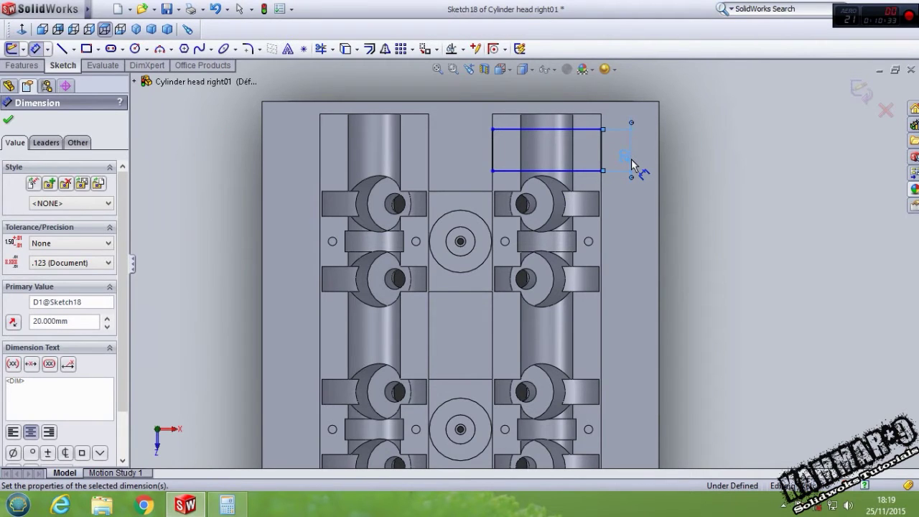
Dimension the distance from the rectangle's lower edge to the small outer bolt hole below it as 45 mm
left_click(585, 171)
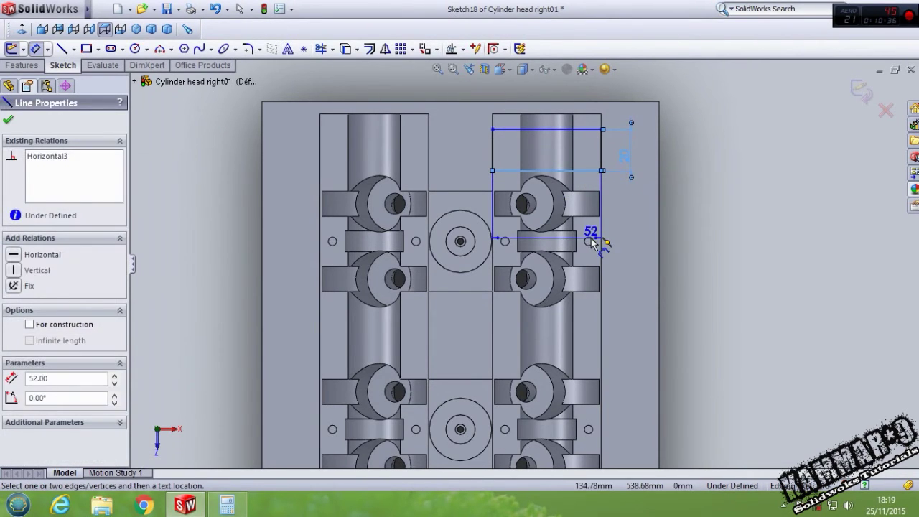
left_click(589, 242)
left_click(655, 219)
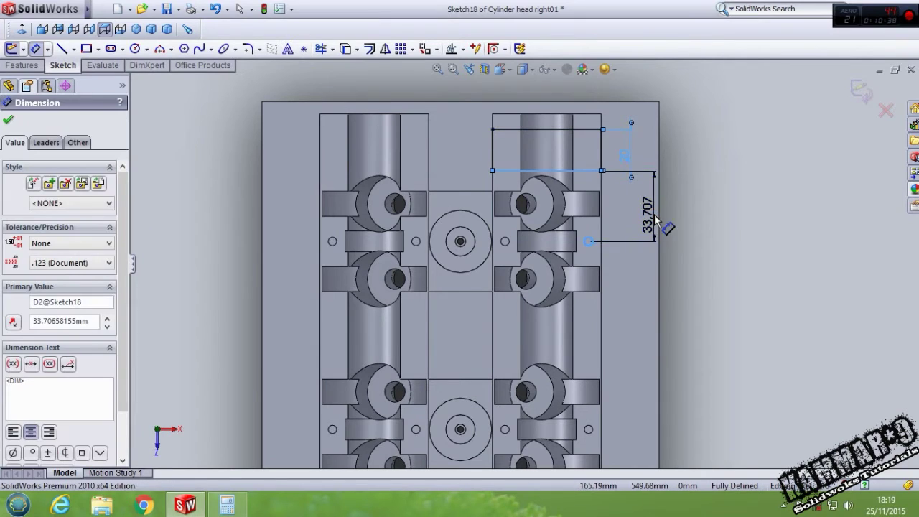
type("45")
key("Return")
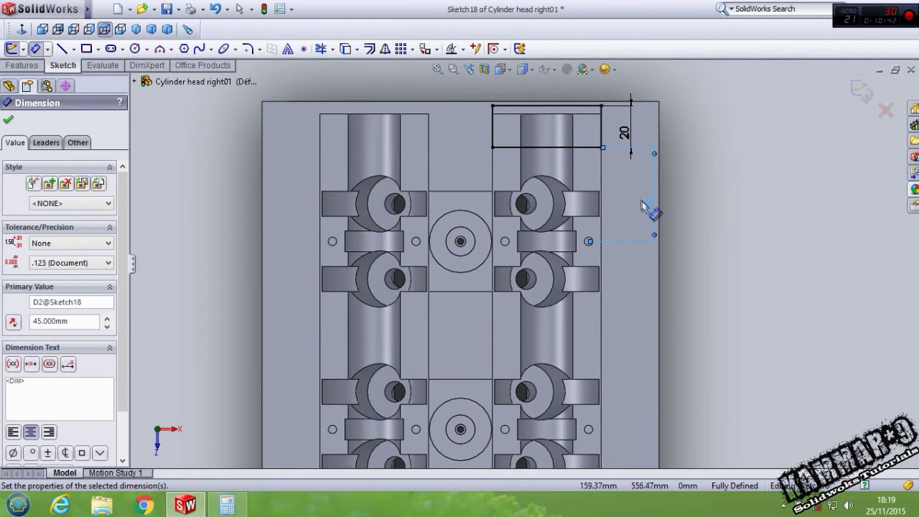
Set the distance between the rectangle's lower edge and the small bolt hole to 35 mm
scroll(615, 128, "down", 2)
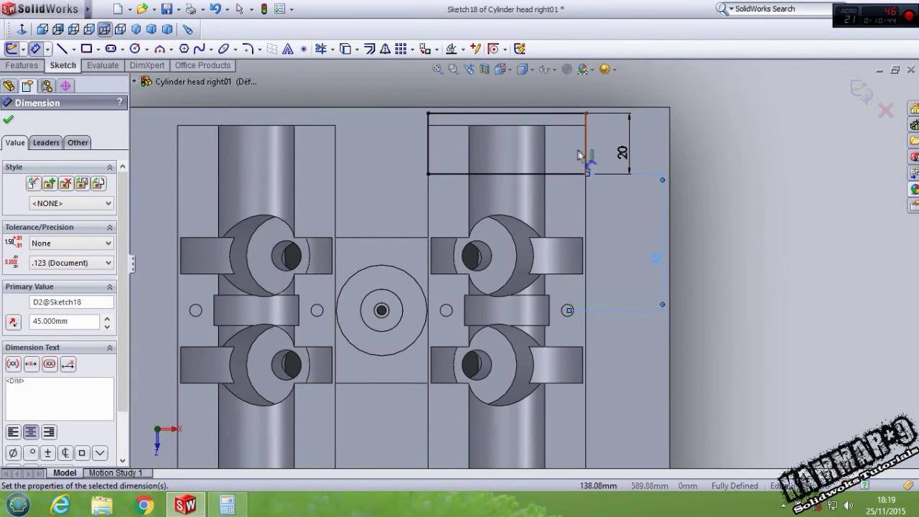
double_click(656, 259)
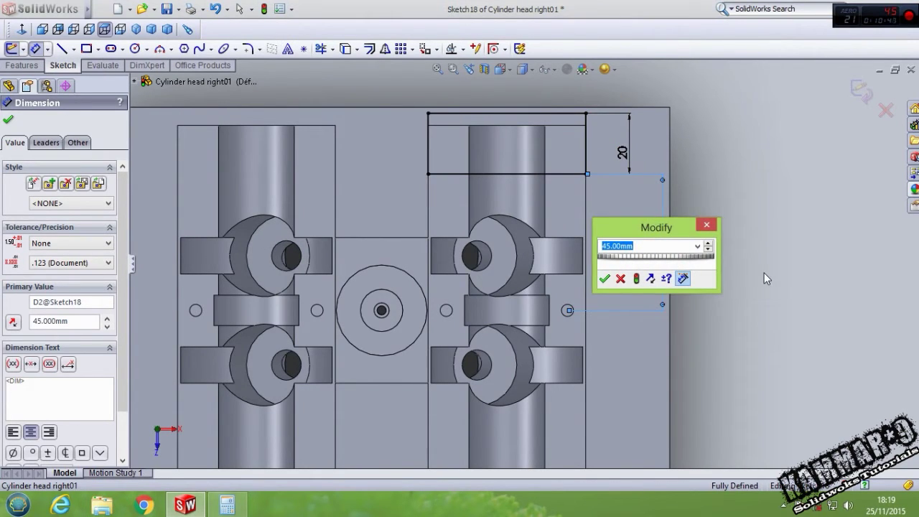
left_click(660, 246)
key("Return")
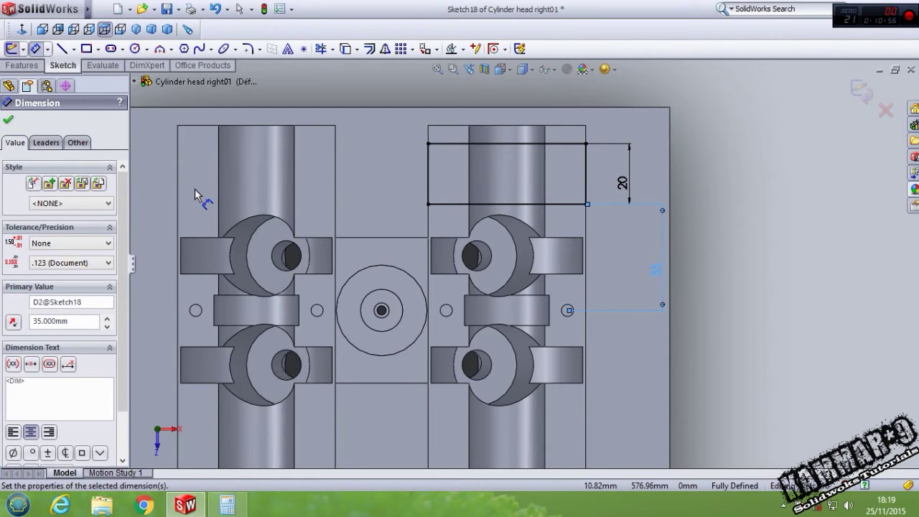
key("Escape")
Draw a vertical centerline upward from the top of the middle rib's uppermost circular recess and mirror the rectangle across it
left_click(74, 49)
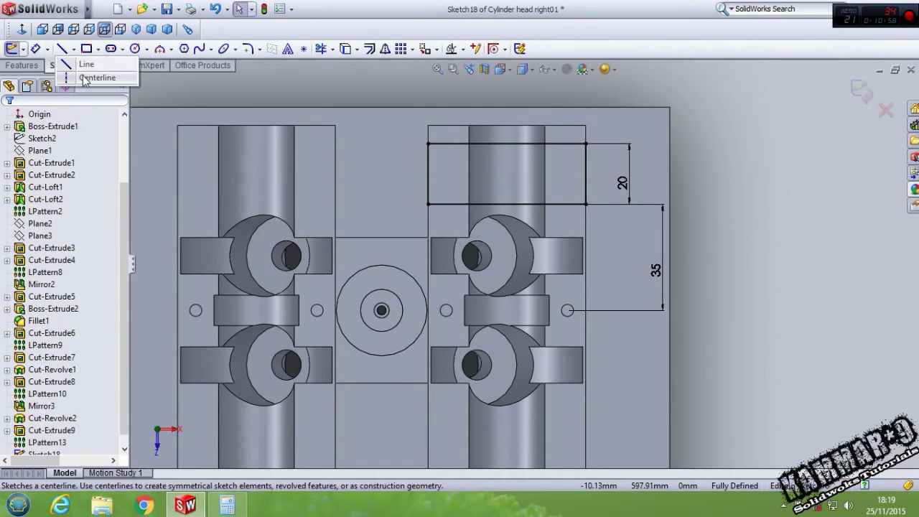
left_click(86, 79)
left_click(382, 265)
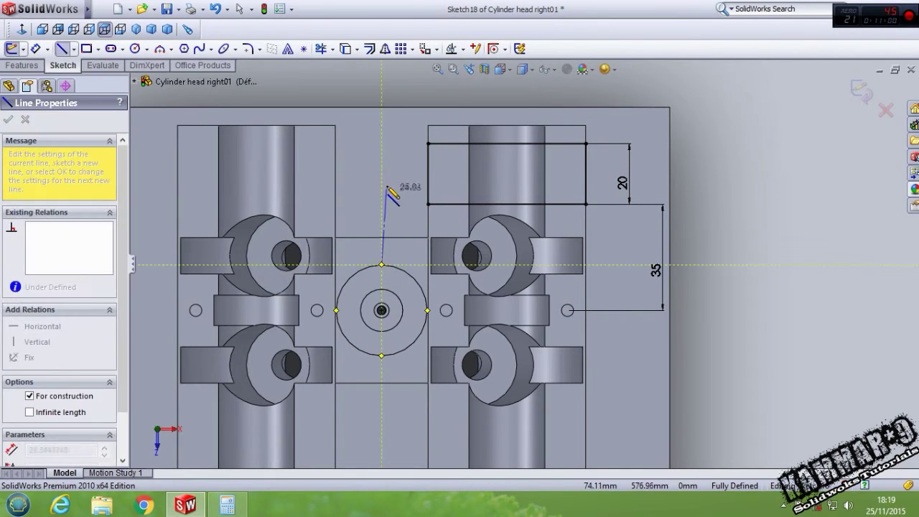
double_click(382, 177)
key("Escape")
left_click_drag(329, 107, 637, 311)
left_click(386, 49)
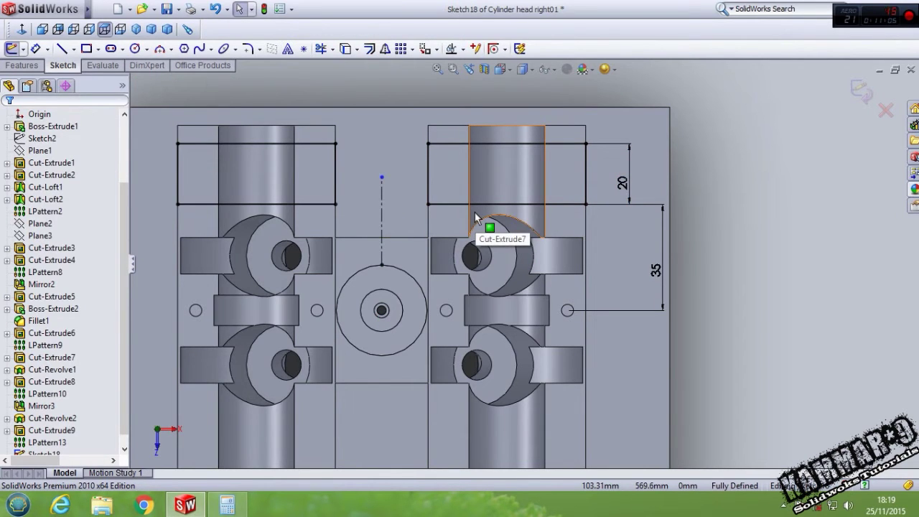
scroll(503, 370, "up", 2)
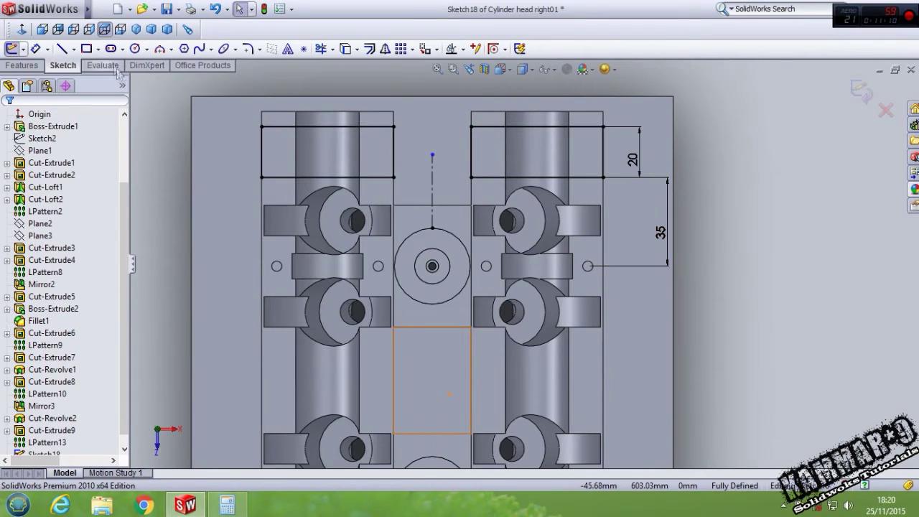
left_click(74, 49)
left_click(83, 75)
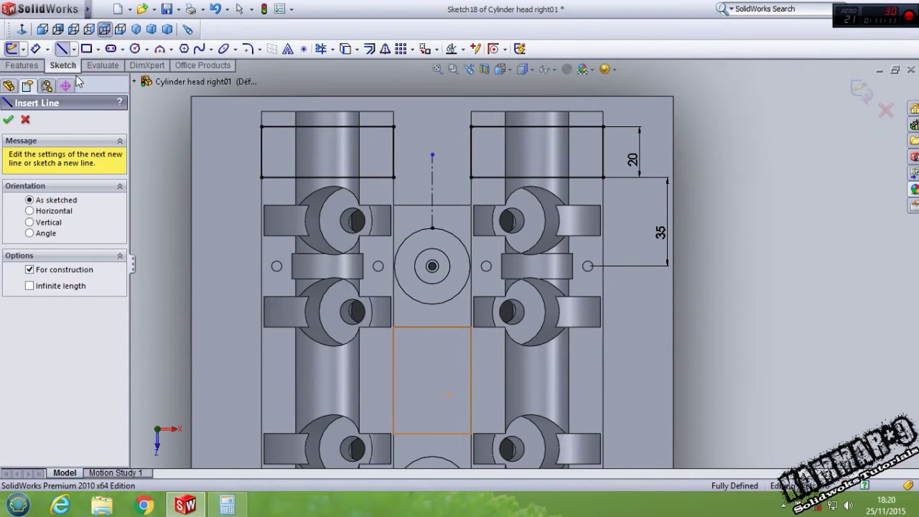
key("Escape")
Cut-extrude both mirrored rectangles to a blind depth of 30 mm across the two channels
mouse_move(157, 82)
left_mouse_down()
mouse_move(546, 208)
mouse_move(617, 249)
left_mouse_up()
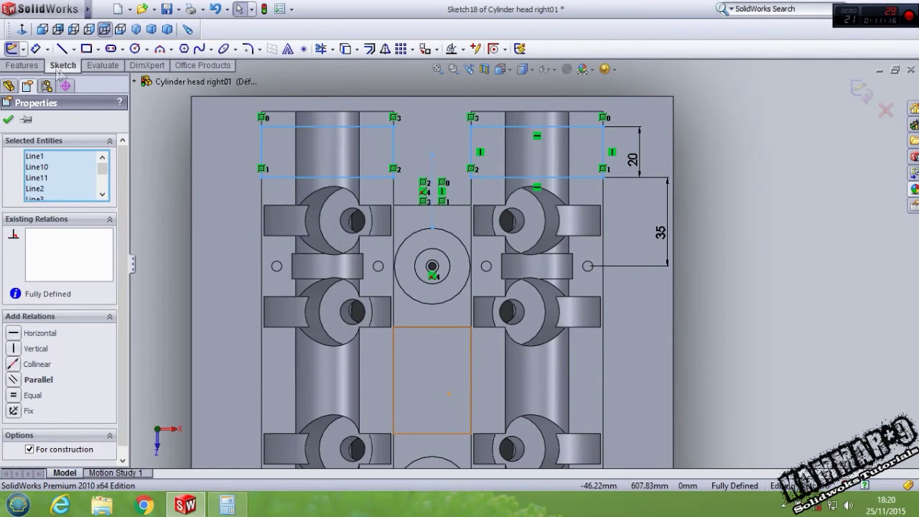
left_click(33, 67)
left_click(91, 49)
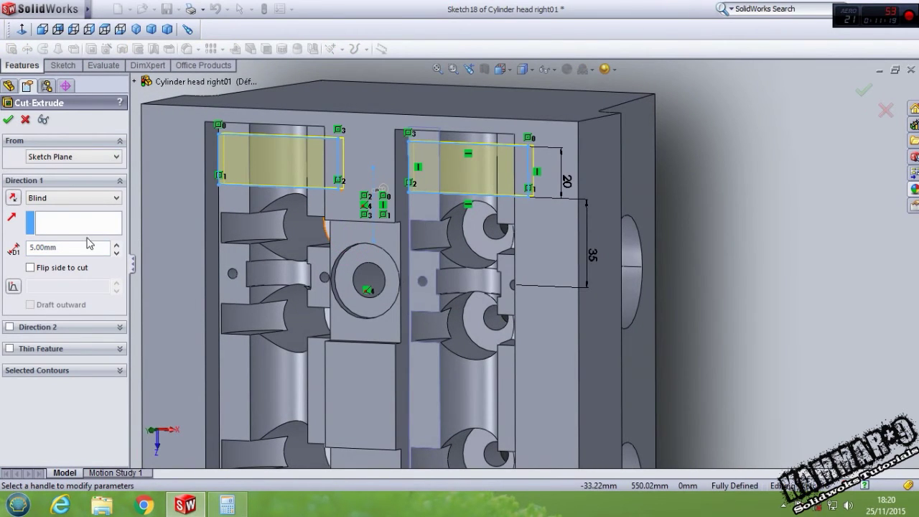
left_click(89, 246)
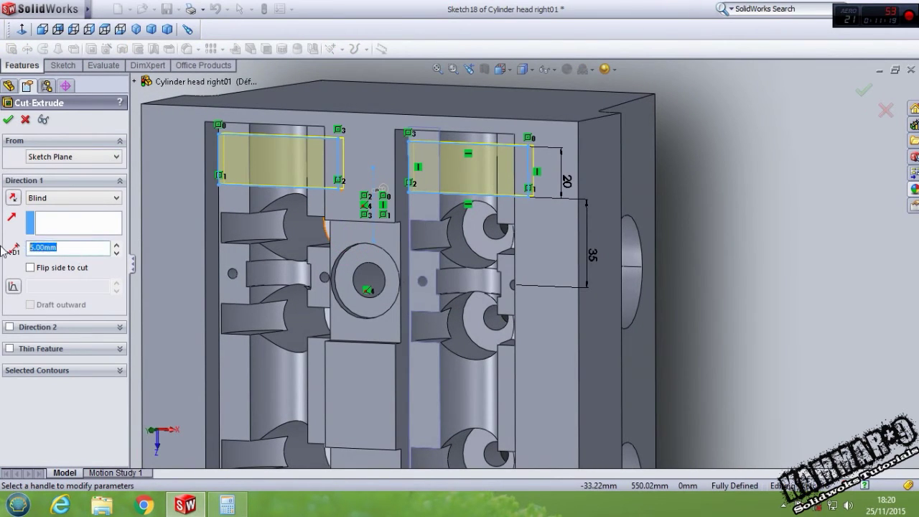
key("Return")
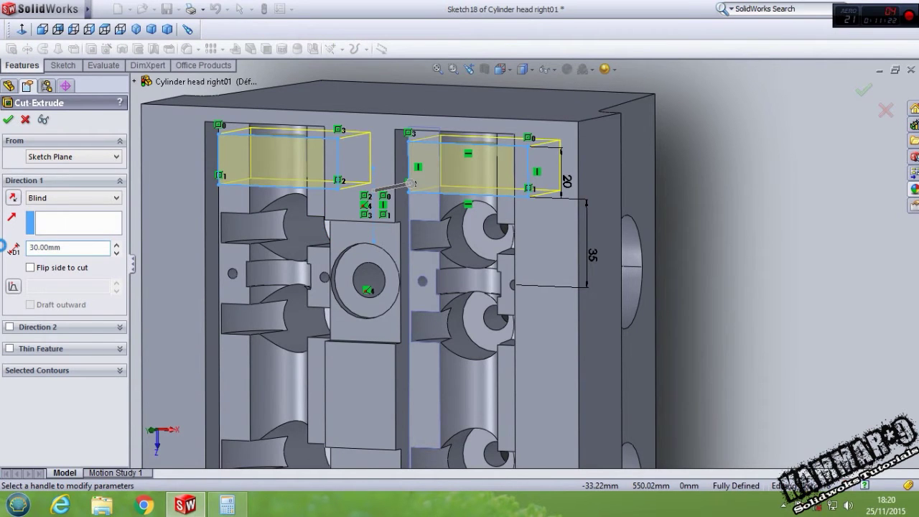
middle_click_drag(320, 225, 333, 173)
left_click(333, 174)
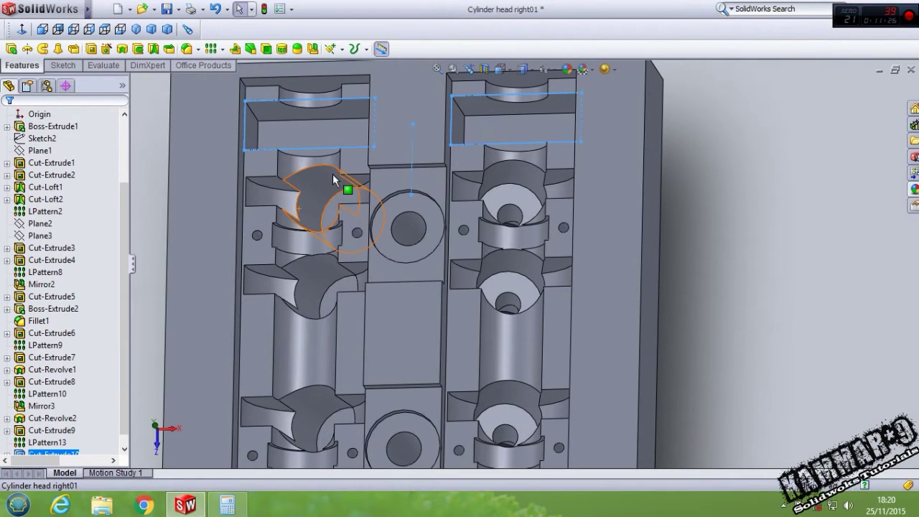
Linear-pattern the mirrored pocket cut along the left channel's long outer edge with 7 instances spaced 90 mm apart
left_click_drag(123, 382, 120, 411)
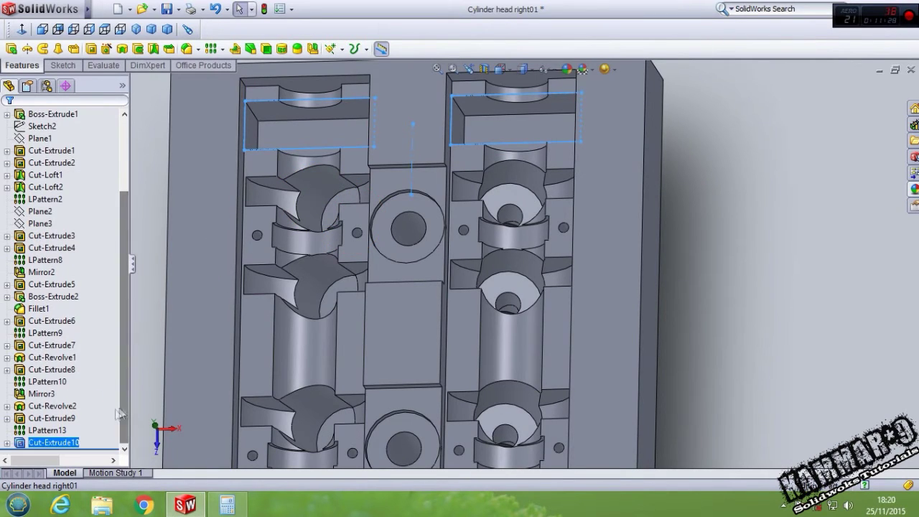
left_click(51, 443)
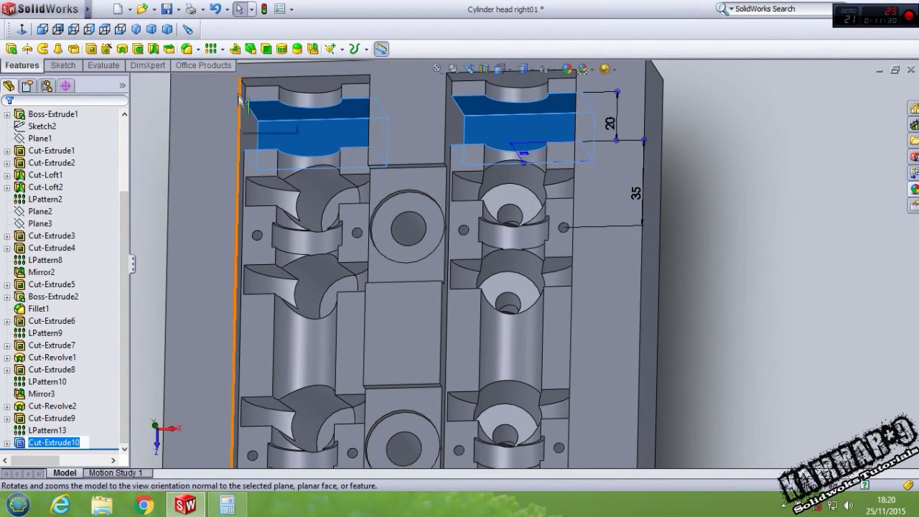
left_click(174, 239)
left_click(79, 442)
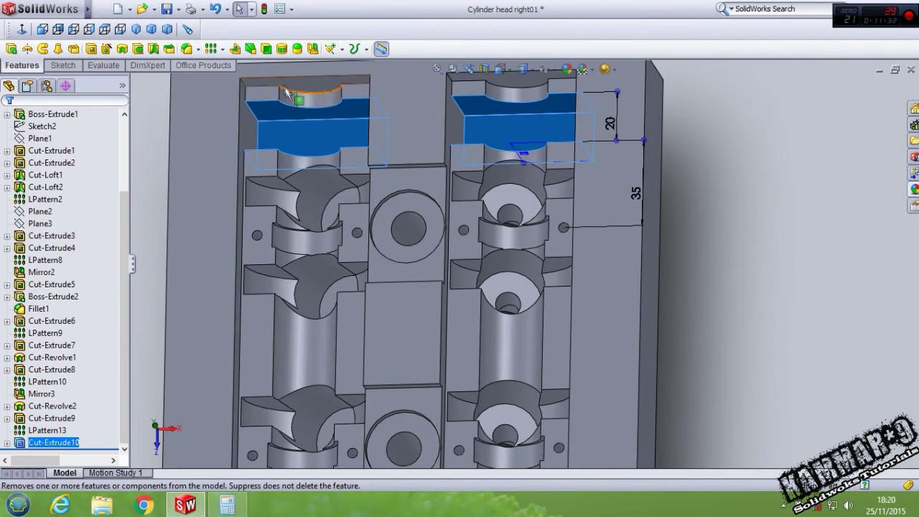
left_click(211, 49)
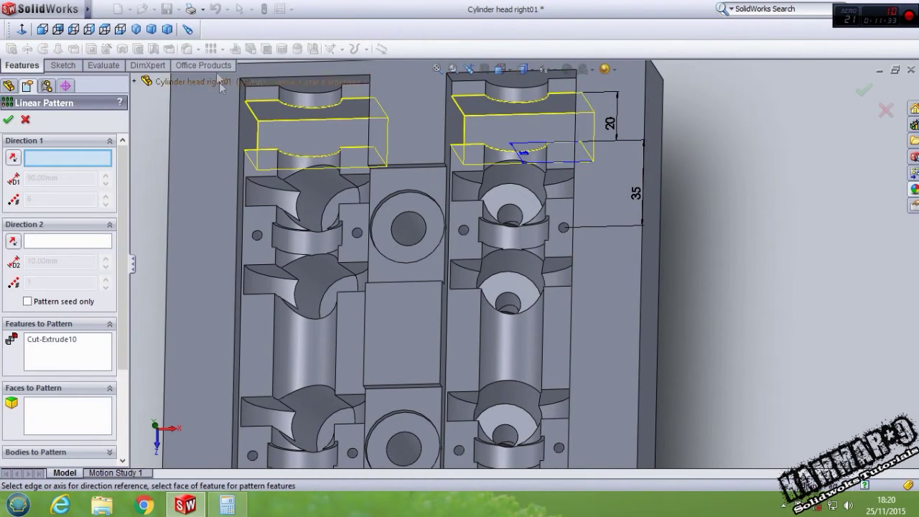
left_click(241, 183)
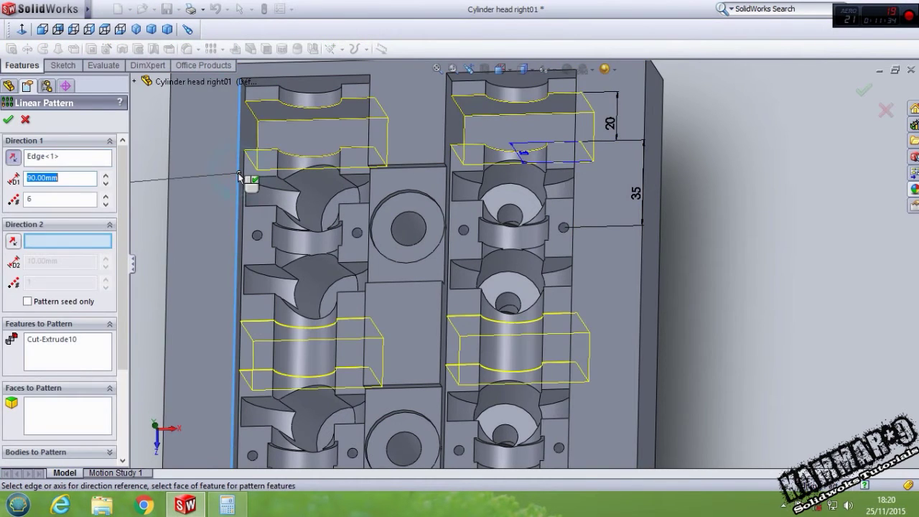
left_click(104, 30)
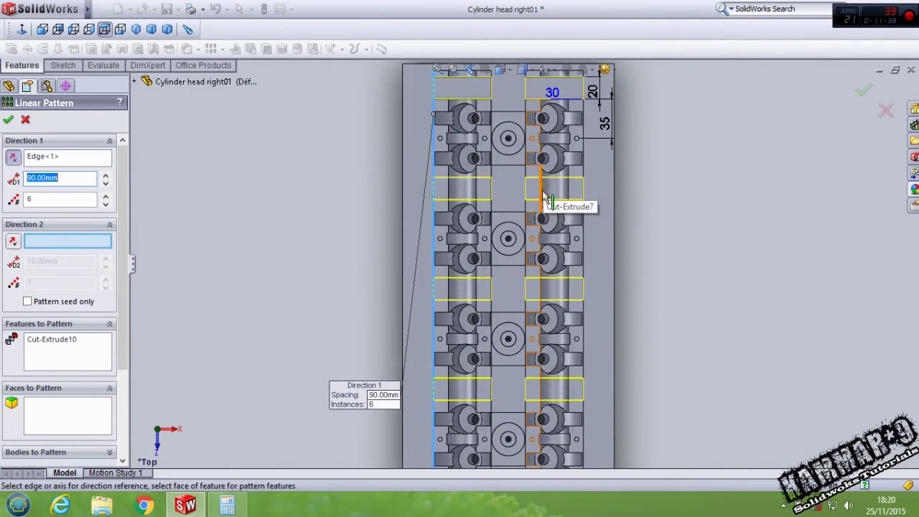
scroll(546, 189, "up", 4)
scroll(539, 428, "down", 3)
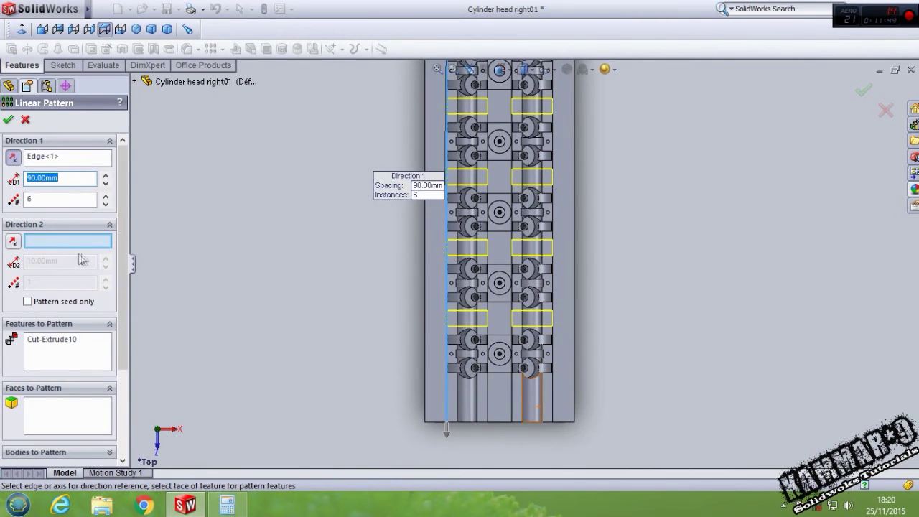
left_click(106, 197)
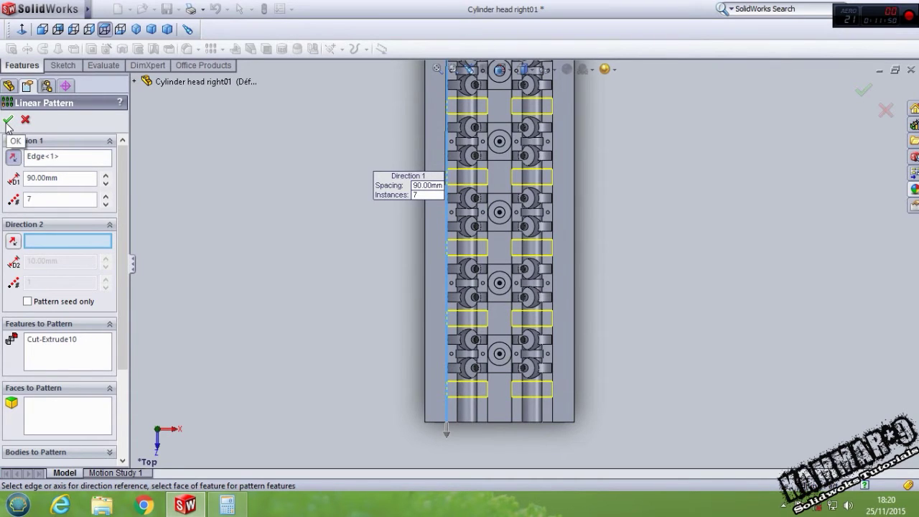
left_click(238, 265)
Start a Hole Wizard counterbore for an M12 DIN hex socket head screw on the floor of the right channel's uppermost pocket
middle_click_drag(433, 405, 544, 385)
scroll(532, 366, "down", 4)
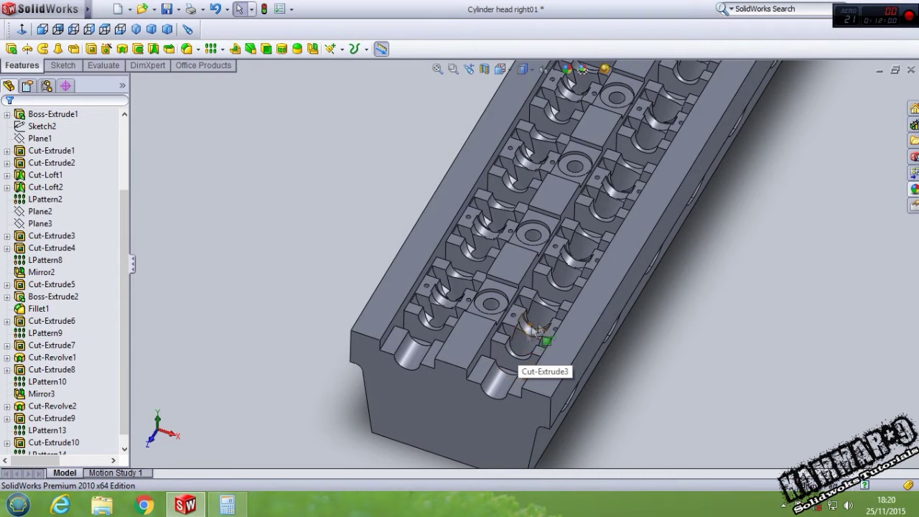
scroll(596, 301, "up", 5)
middle_click_drag(586, 226, 567, 215)
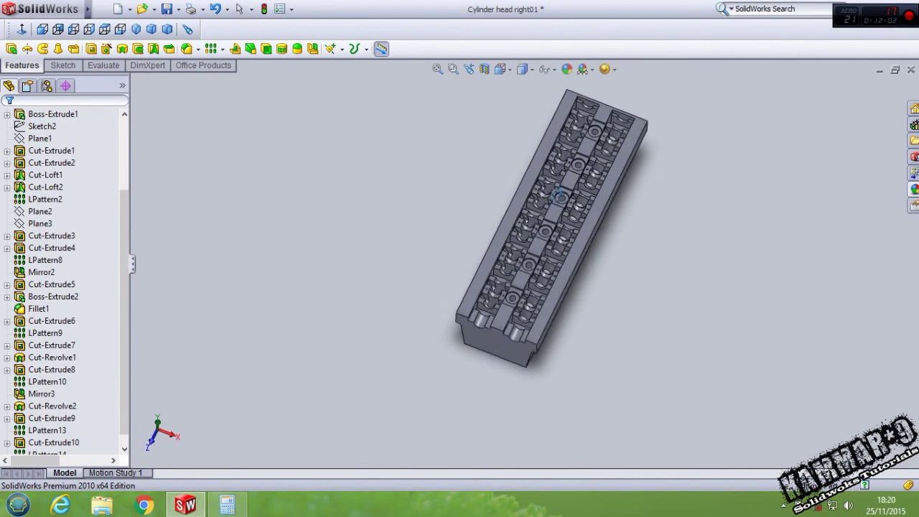
scroll(549, 205, "down", 8)
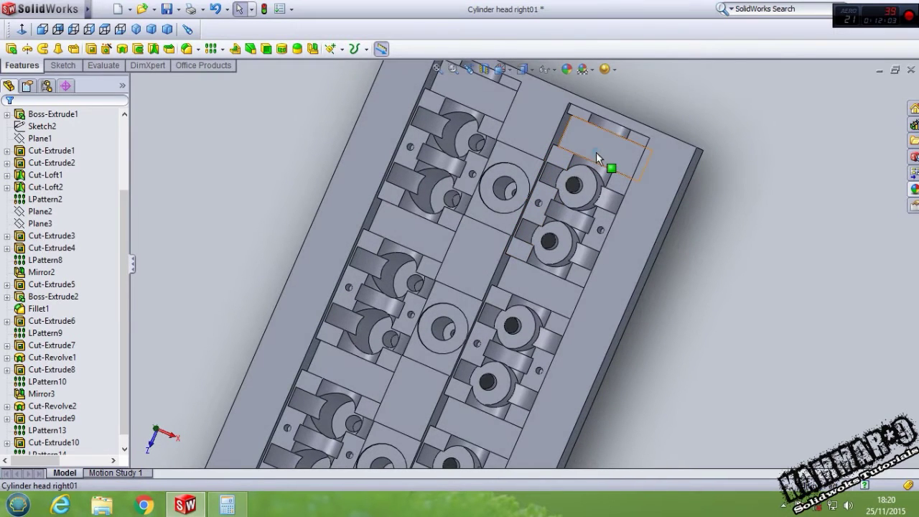
left_click(596, 155)
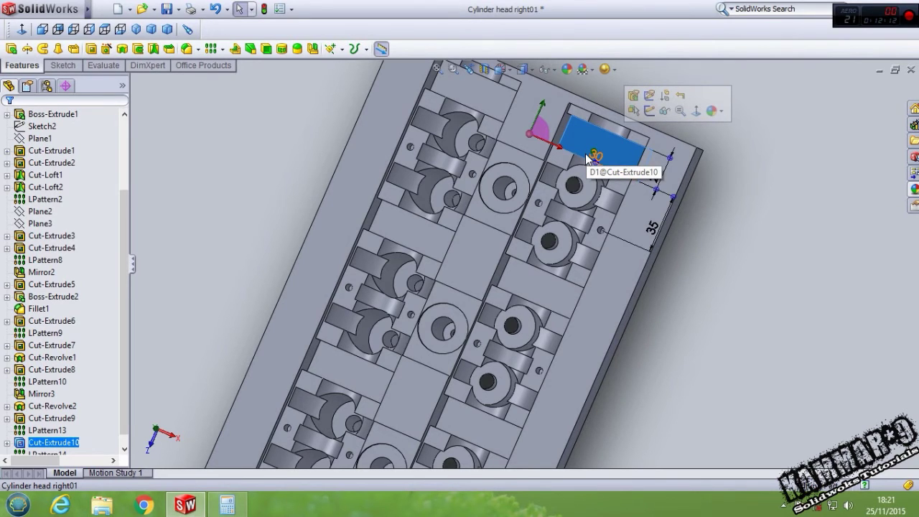
left_click(104, 29)
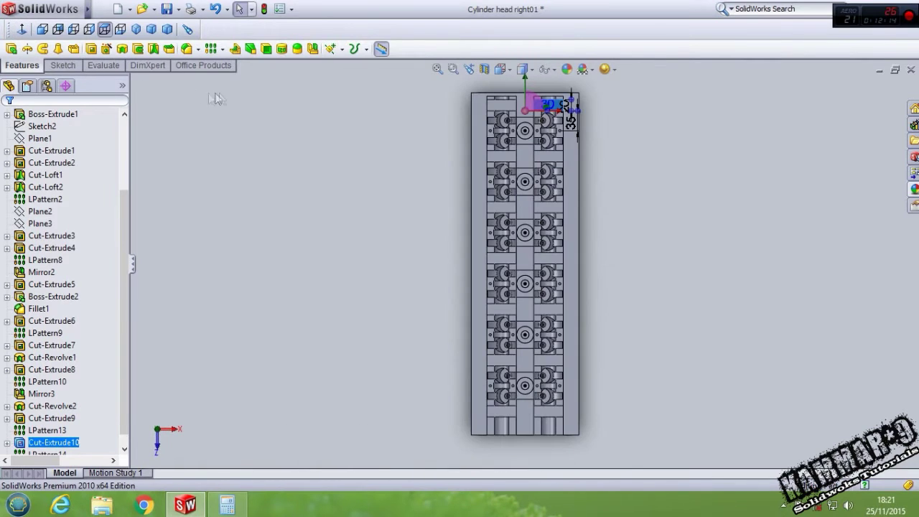
left_click(147, 65)
scroll(544, 111, "down", 5)
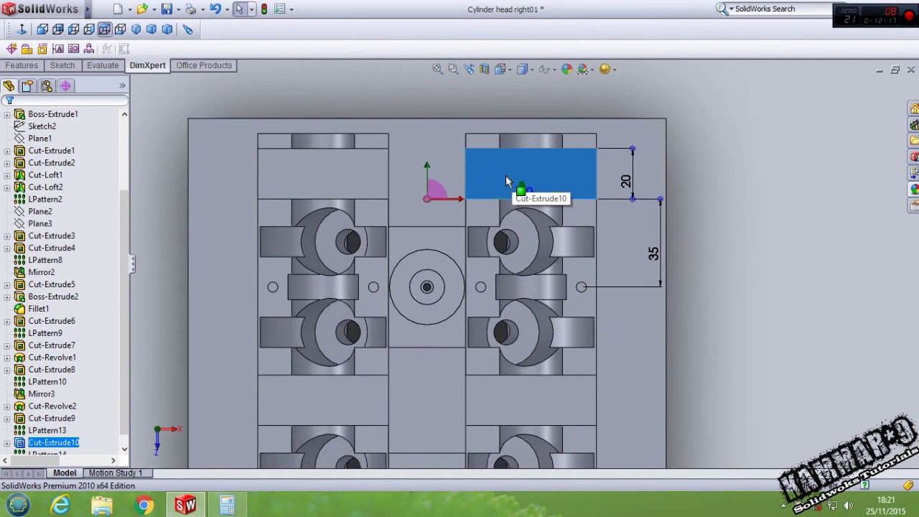
left_click(36, 65)
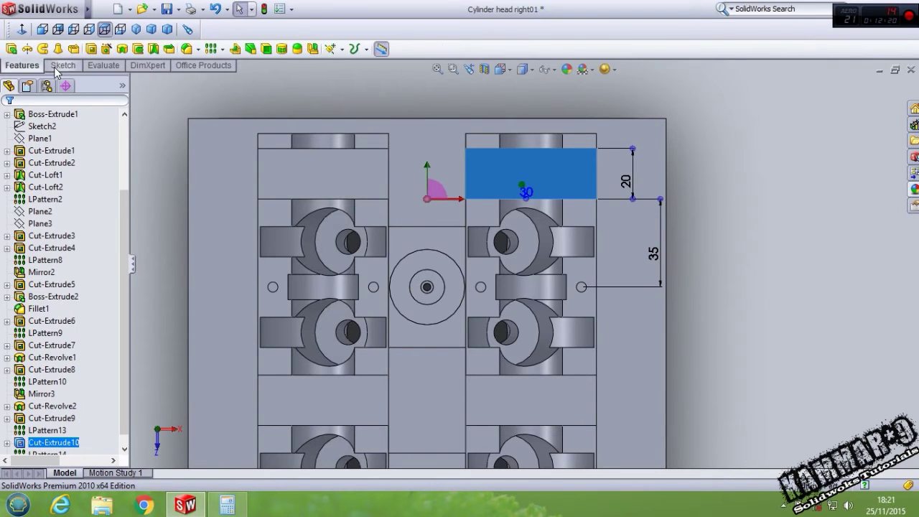
left_click(62, 66)
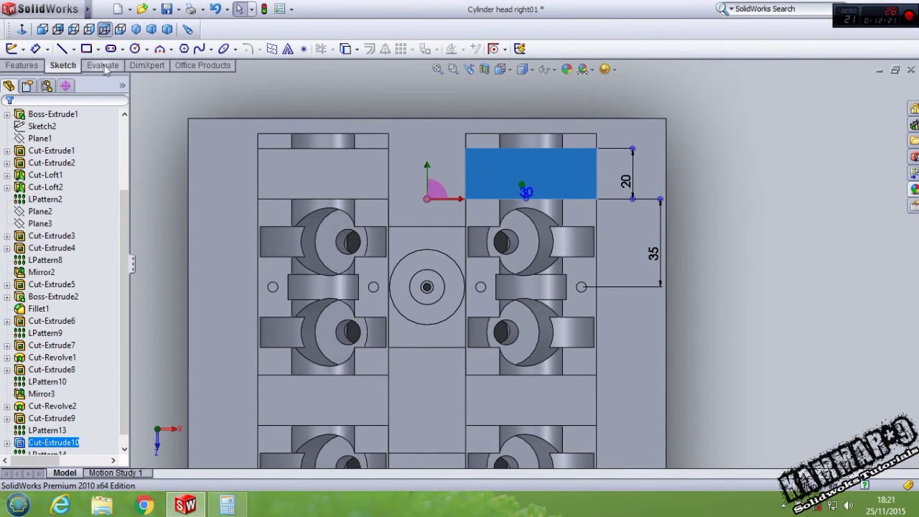
left_click(27, 65)
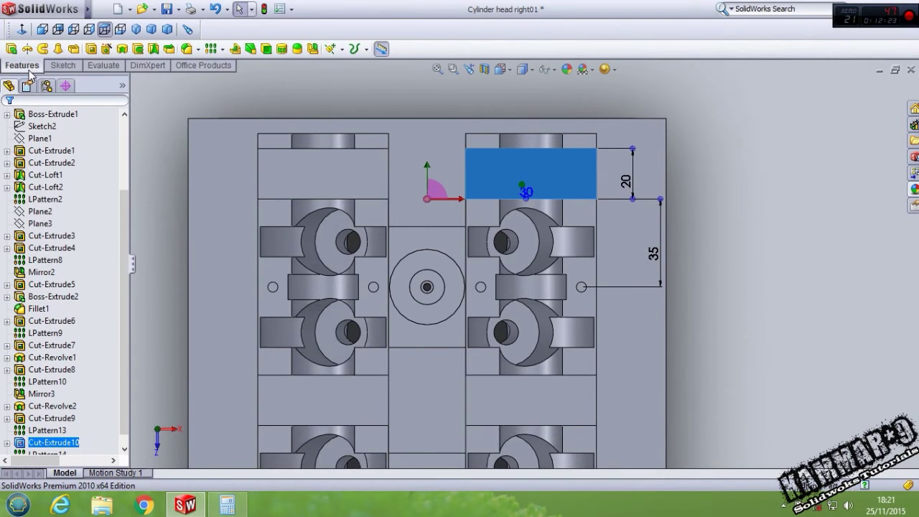
left_click(107, 50)
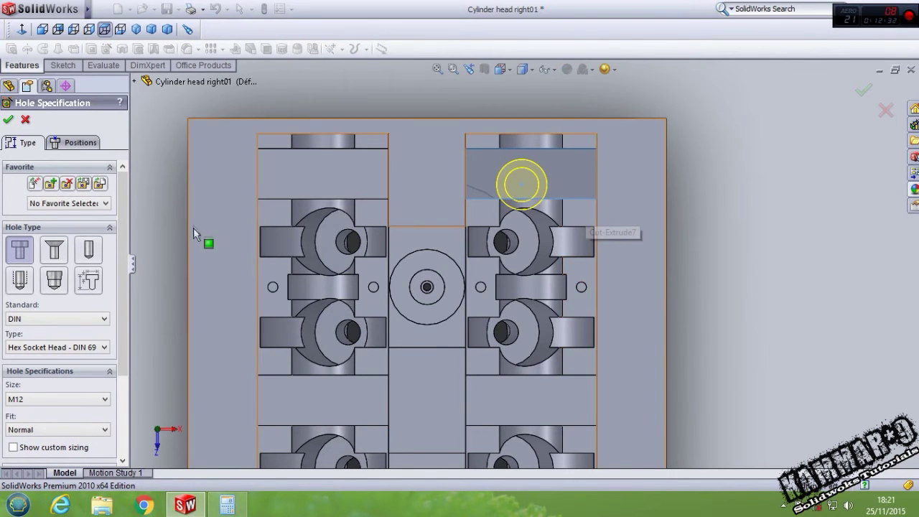
Set the lengthwise distance between the hole's center and the center of the middle rib's uppermost circular recess to 45 mm
left_click(84, 141)
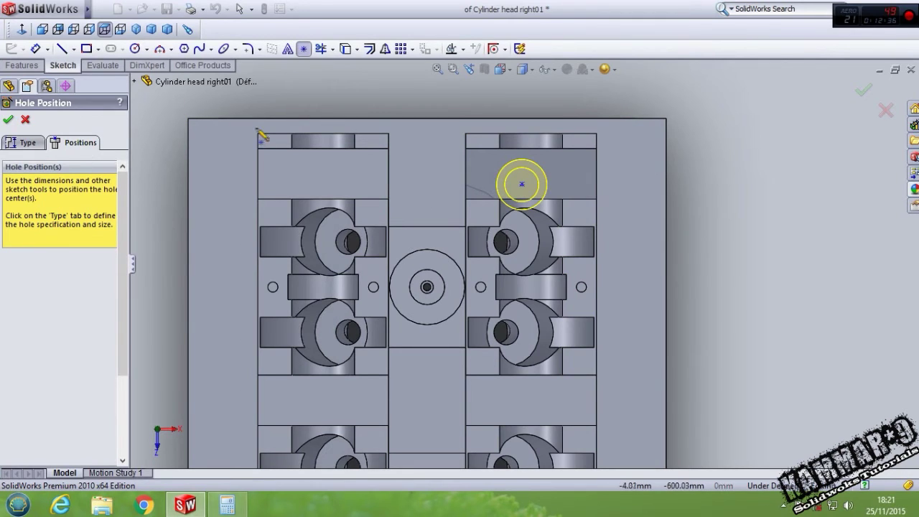
key("Escape")
left_click(35, 48)
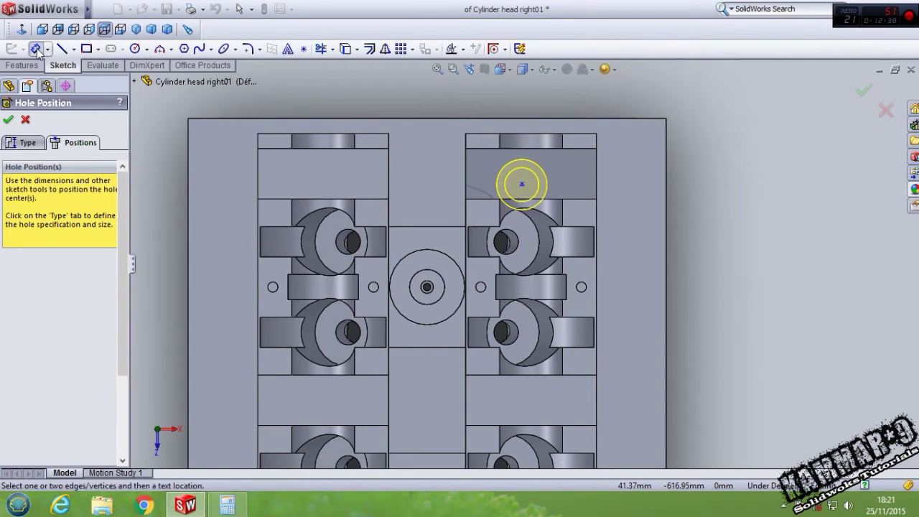
left_click(427, 286)
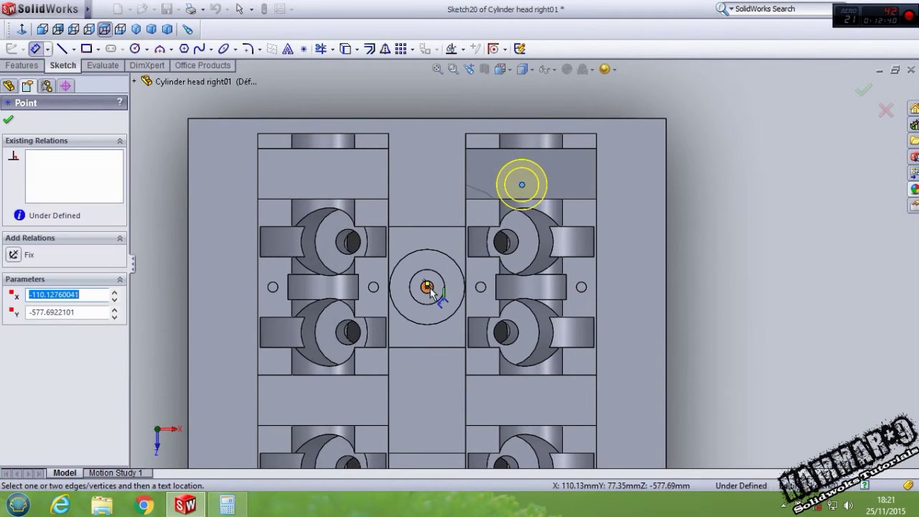
left_click(523, 185)
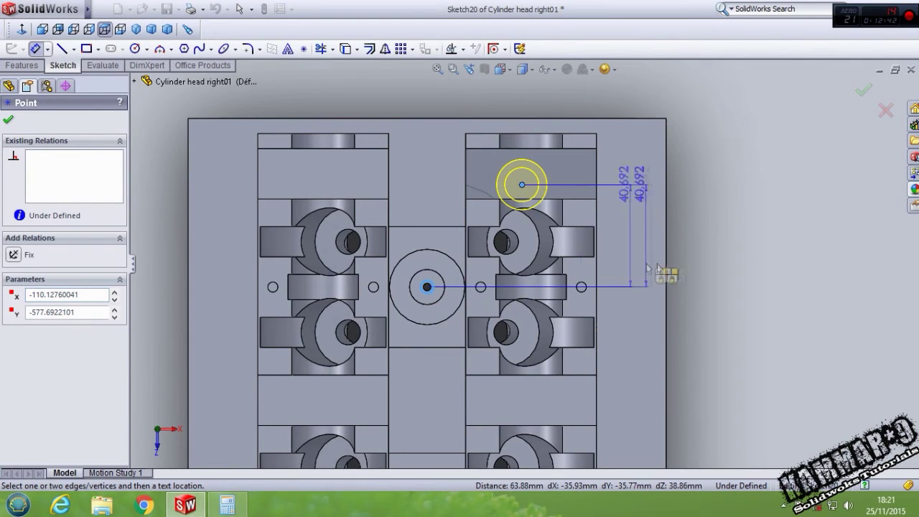
left_click(730, 248)
type("45")
key("Return")
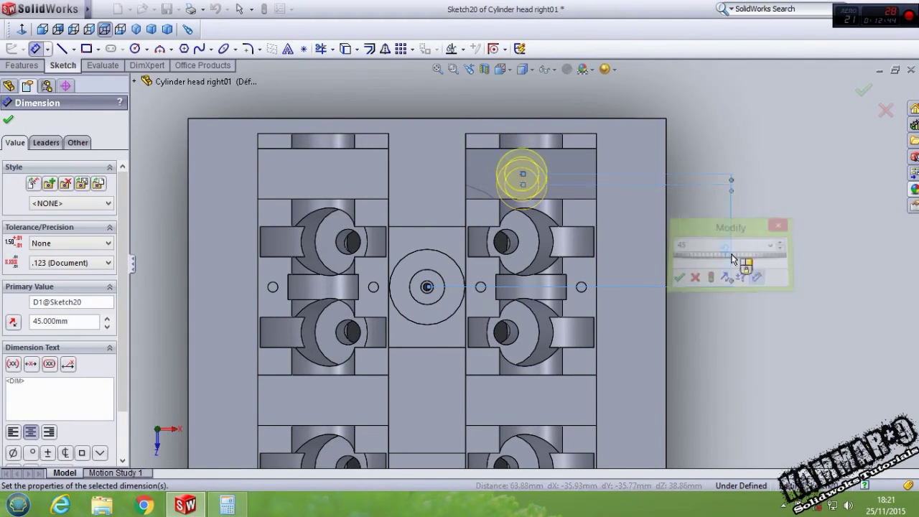
Set the crosswise distance between the hole's center and the center of the middle rib's uppermost recess to 45 mm
left_click(522, 173)
left_click(428, 287)
left_click(481, 94)
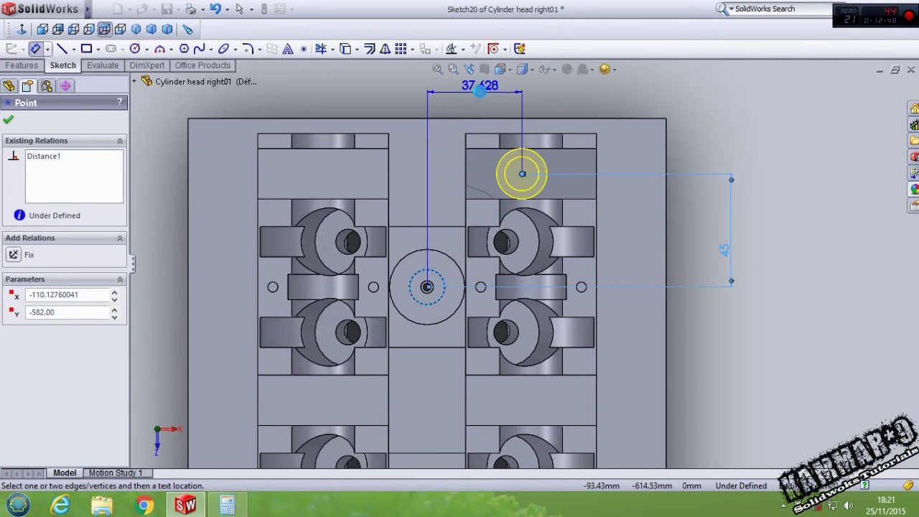
type("45.000mm")
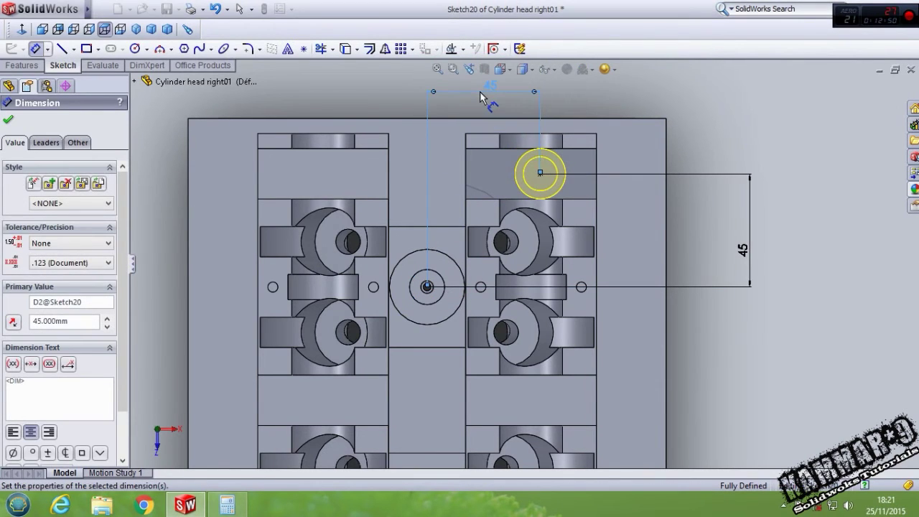
key("Escape")
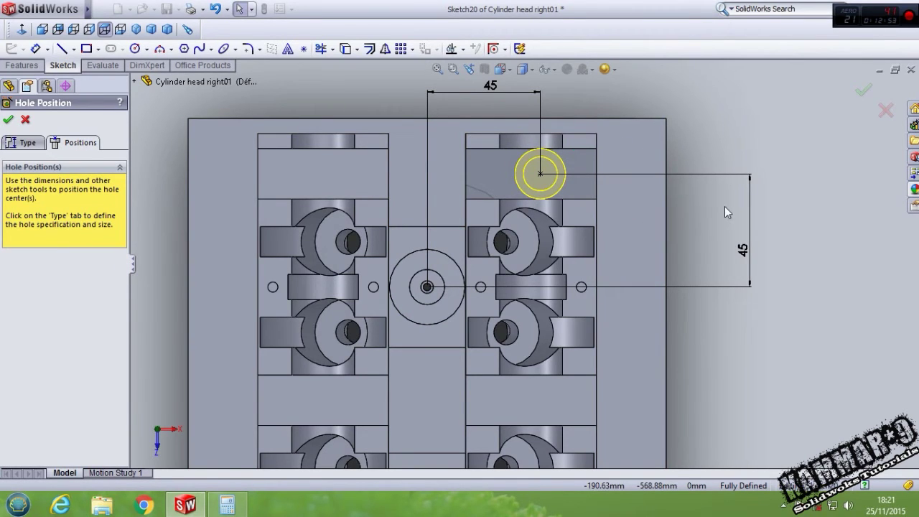
Review the counterbore's standard, screw type and end condition options, and examine its preview inside the pocket
left_click(25, 142)
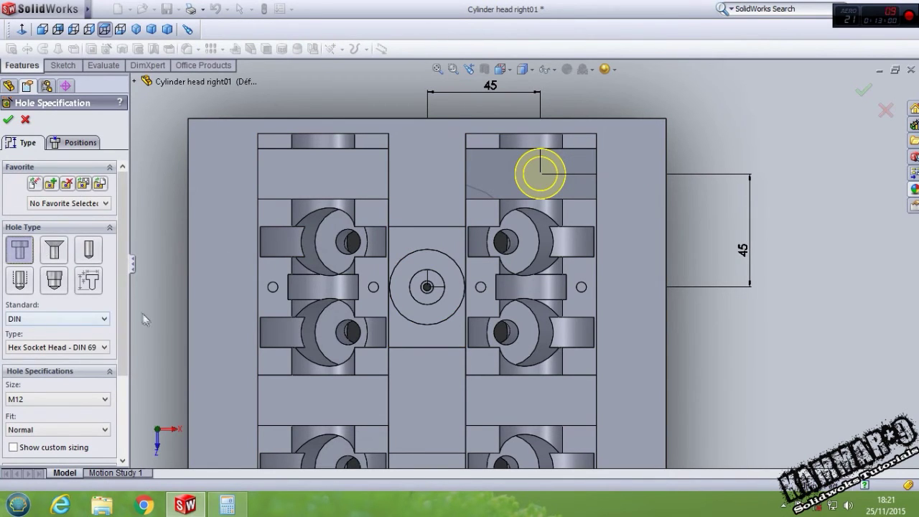
left_click_drag(123, 312, 123, 358)
left_click(49, 248)
left_click(49, 247)
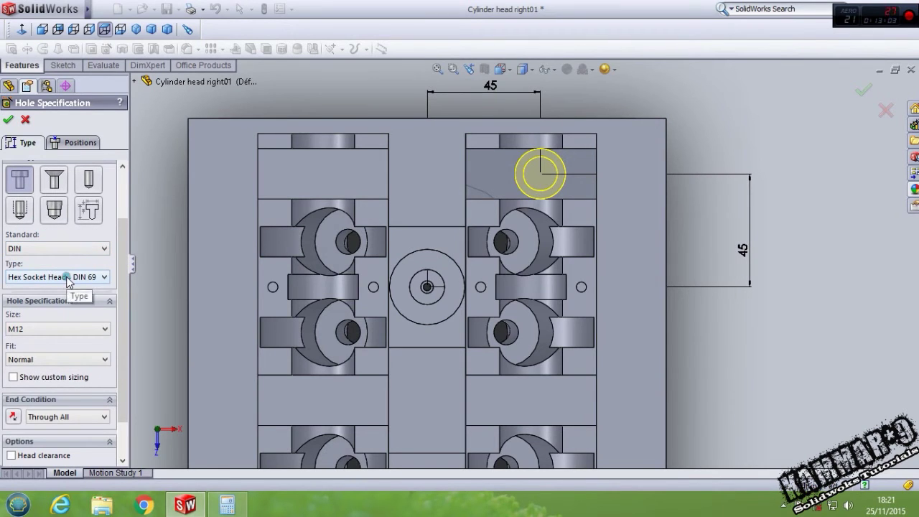
left_click(68, 277)
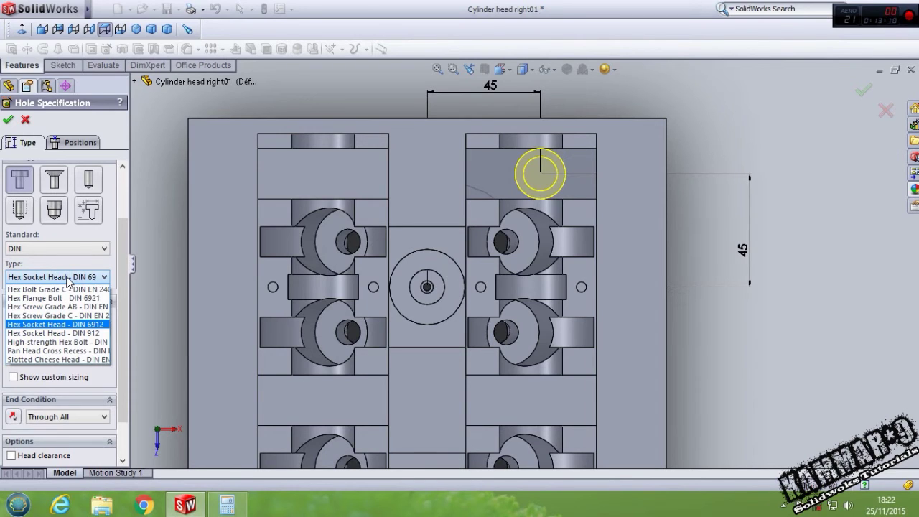
left_click(67, 278)
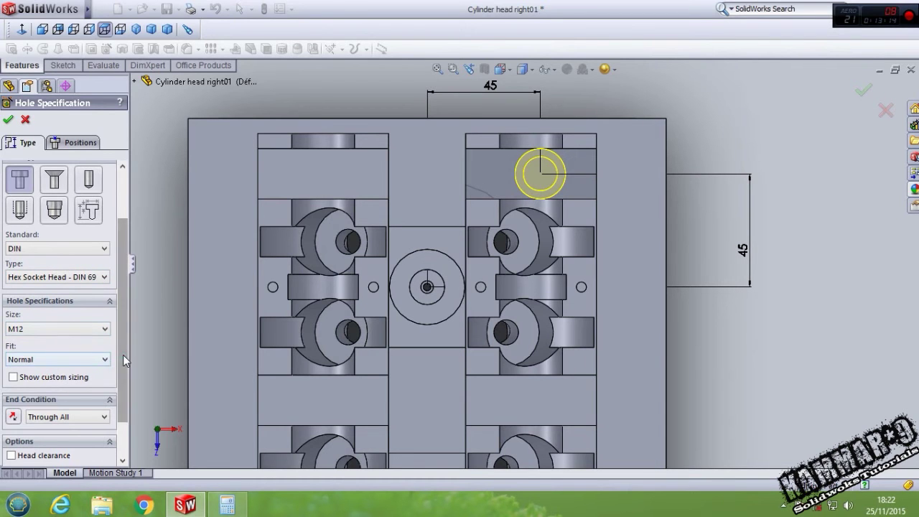
scroll(123, 355, "down", 2)
left_click(85, 371)
left_click(85, 374)
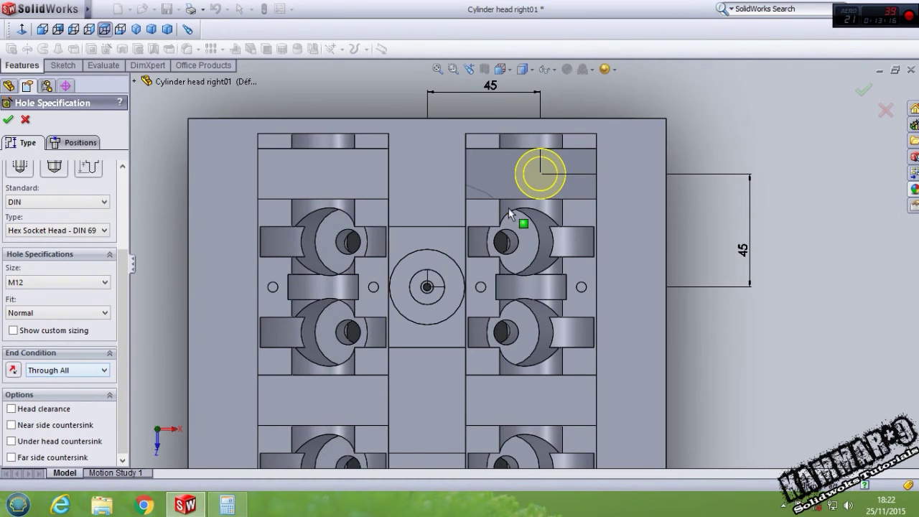
middle_click_drag(508, 209, 412, 180)
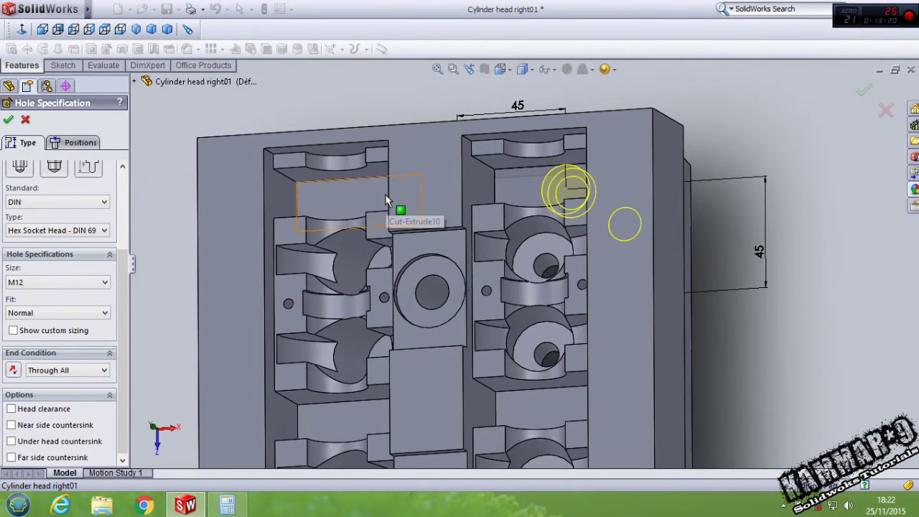
Draw a vertical centerline from the center of the middle rib's uppermost recess and mirror the hole position across it into the left channel
left_click(23, 29)
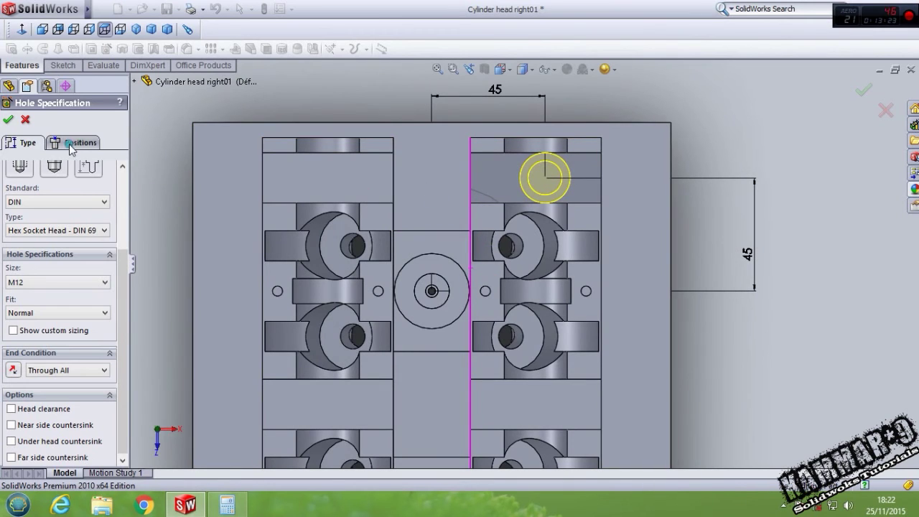
left_click(76, 143)
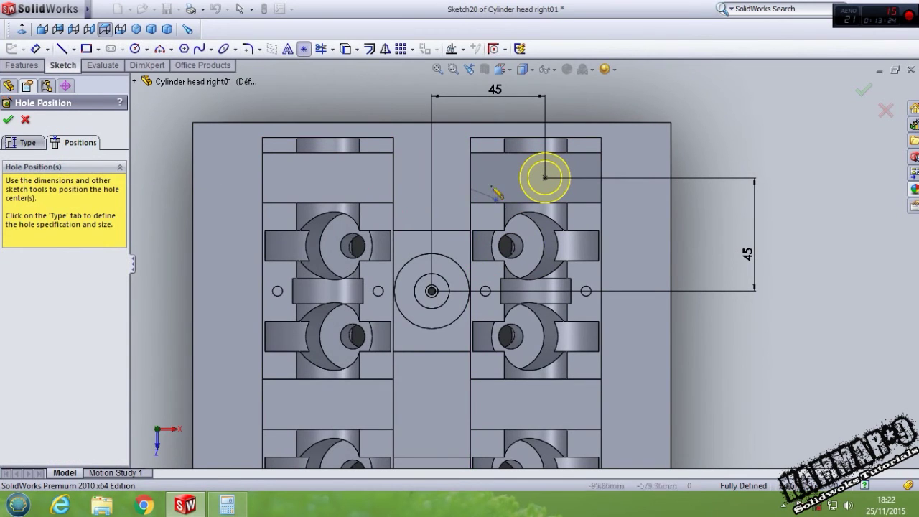
left_click(328, 153)
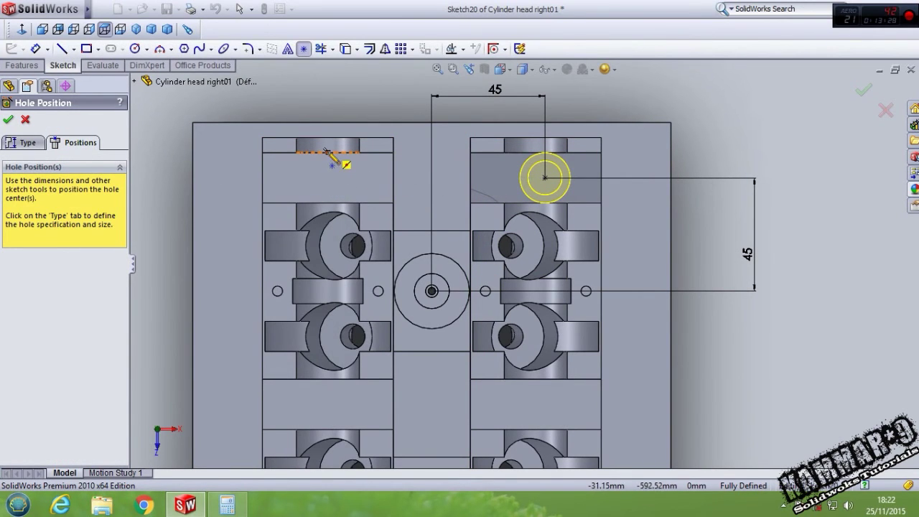
key("Escape")
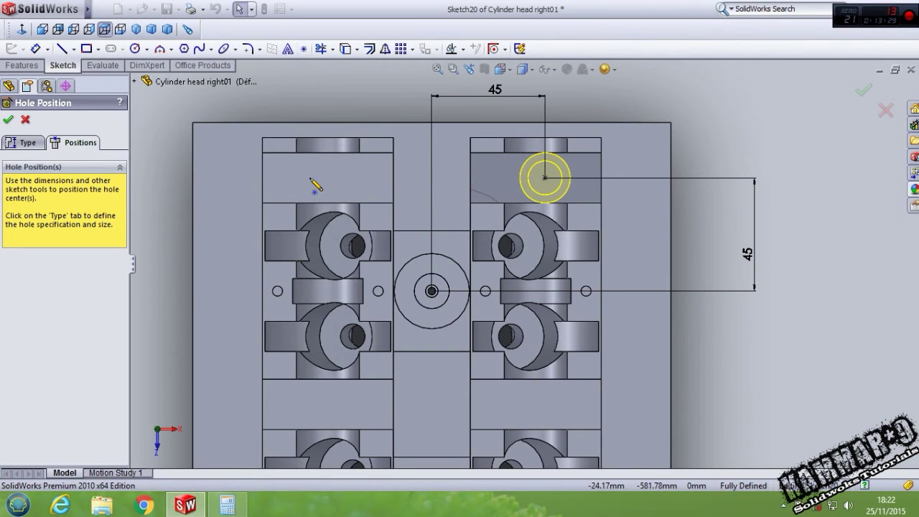
left_click(63, 48)
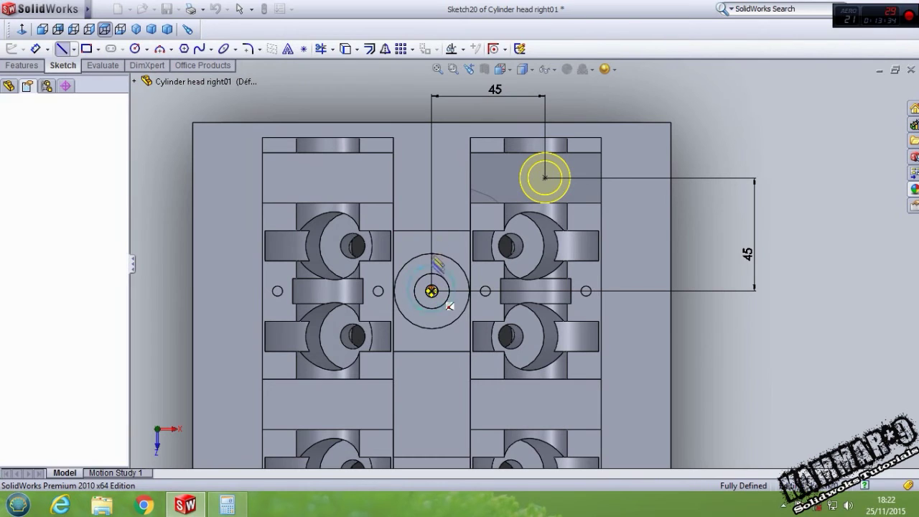
left_click(432, 291)
left_click(432, 168)
key("Escape")
left_click_drag(379, 98, 606, 336)
left_click(385, 49)
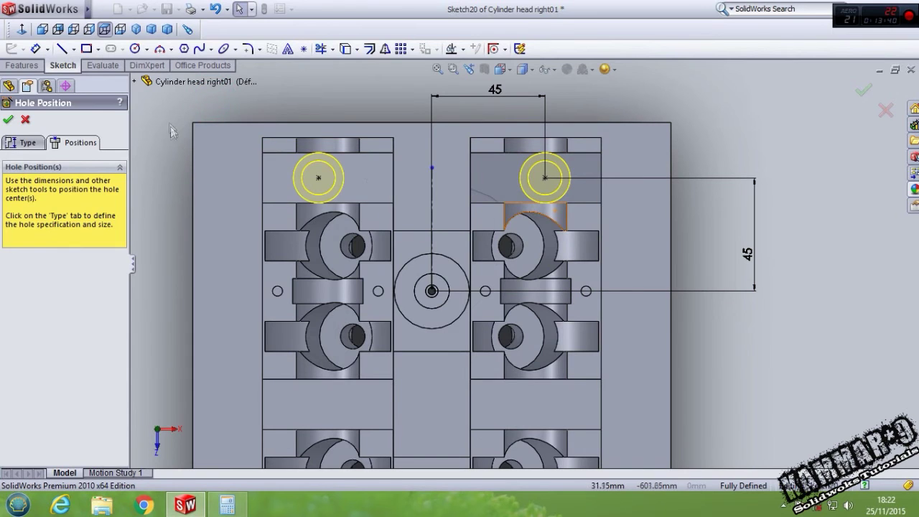
Pattern both hole positions along the head's long edge with 7 instances spaced 90 mm apart, and complete the counterbored holes
mouse_move(164, 111)
left_mouse_down()
mouse_move(372, 225)
mouse_move(574, 225)
left_mouse_up()
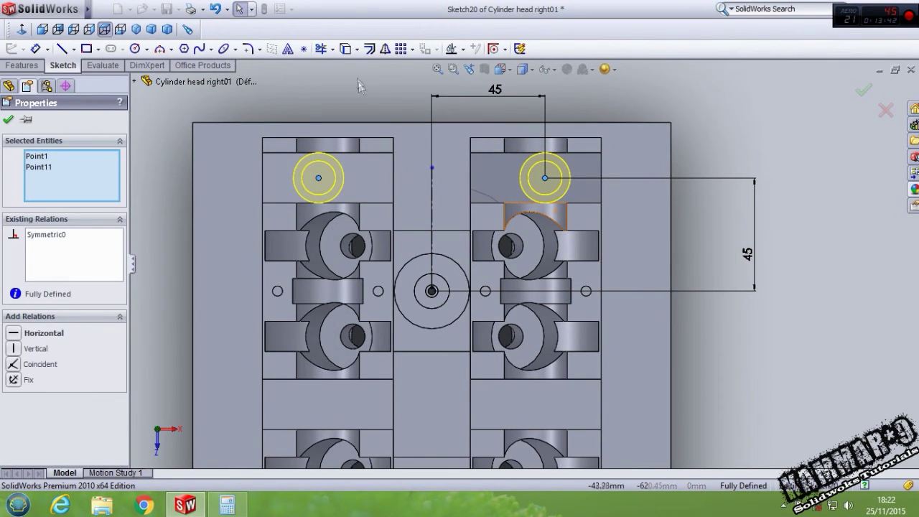
left_click(401, 49)
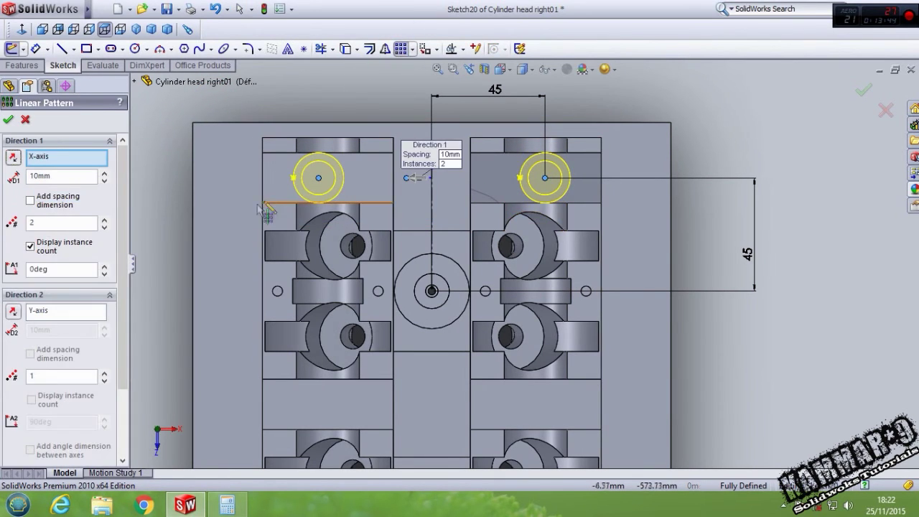
left_click(194, 225)
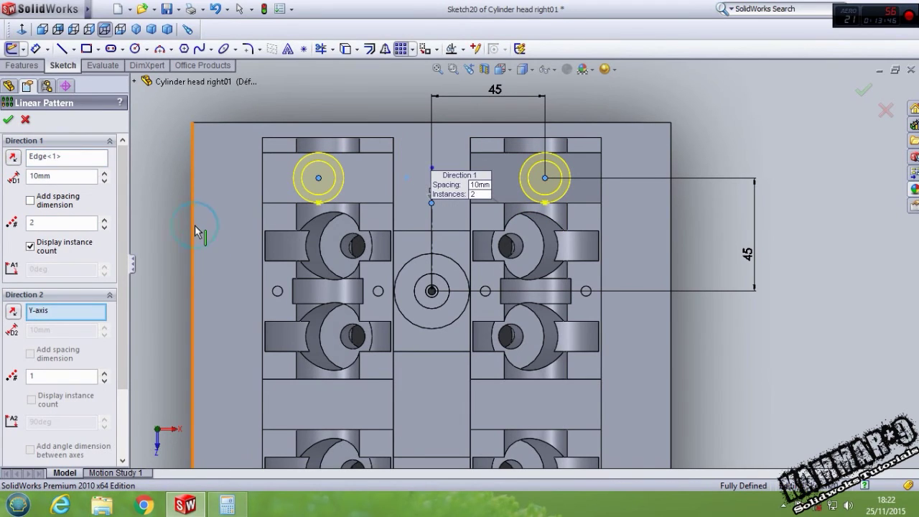
double_click(76, 176)
type("90")
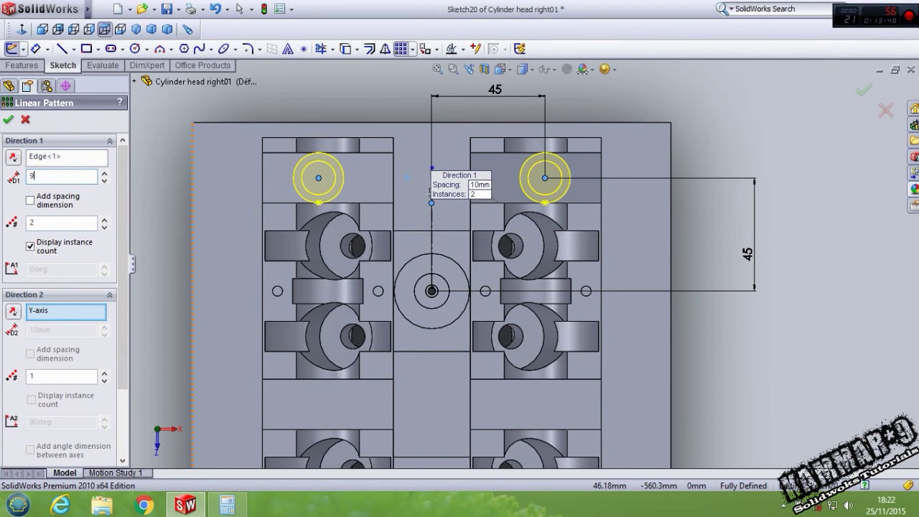
left_click(103, 221)
left_click(103, 221)
left_click(103, 220)
left_click(103, 220)
left_click(103, 220)
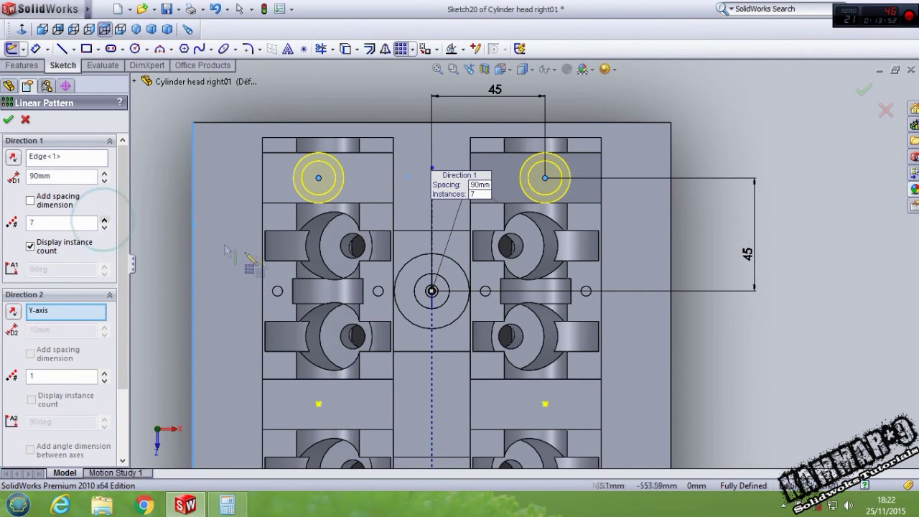
scroll(255, 262, "up", 9)
scroll(531, 372, "down", 6)
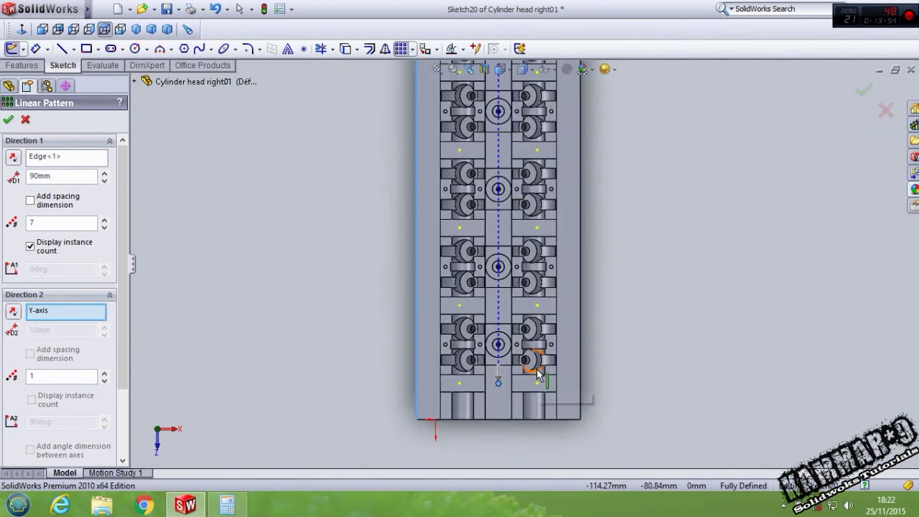
left_click(8, 119)
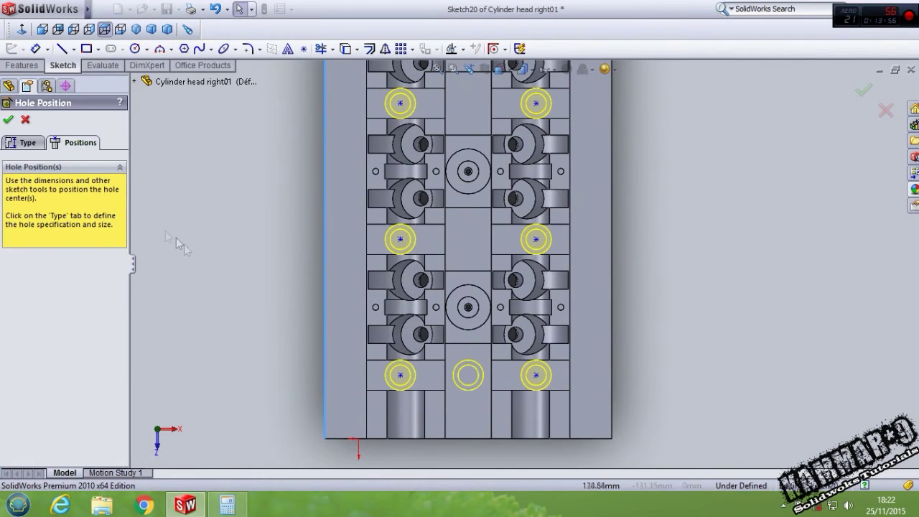
left_click(8, 119)
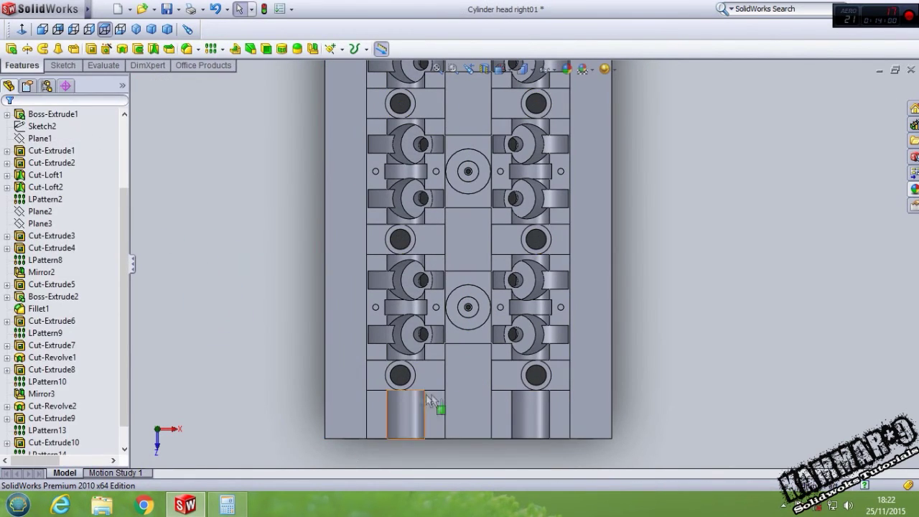
Examine the counterbored holes in the pocket floors along both channels of the cylinder head
middle_click_drag(438, 404, 395, 309)
scroll(395, 309, "up", 3)
scroll(426, 351, "down", 2)
middle_click_drag(426, 351, 668, 306)
scroll(456, 188, "up", 2)
scroll(668, 301, "down", 5)
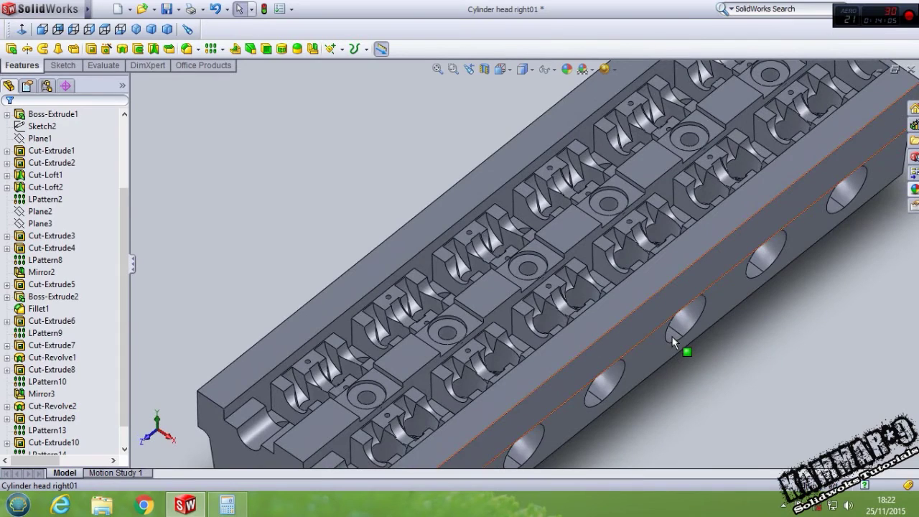